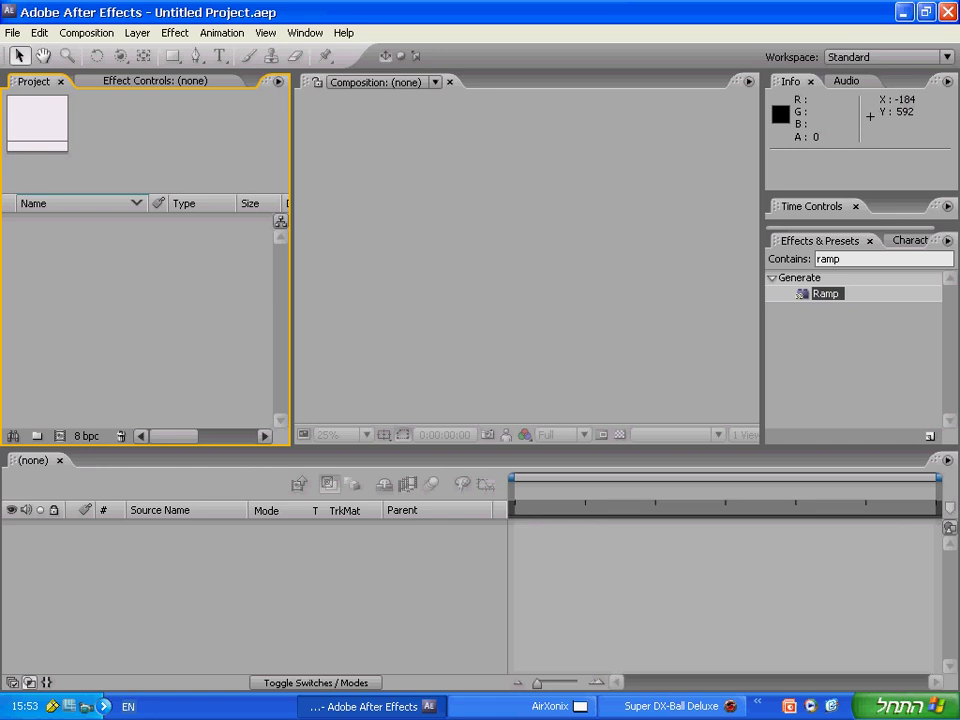
- Create a composition named 3D Text at 1280 x 720, 29.97 fps, with a 10-second duration
left_click(86, 32)
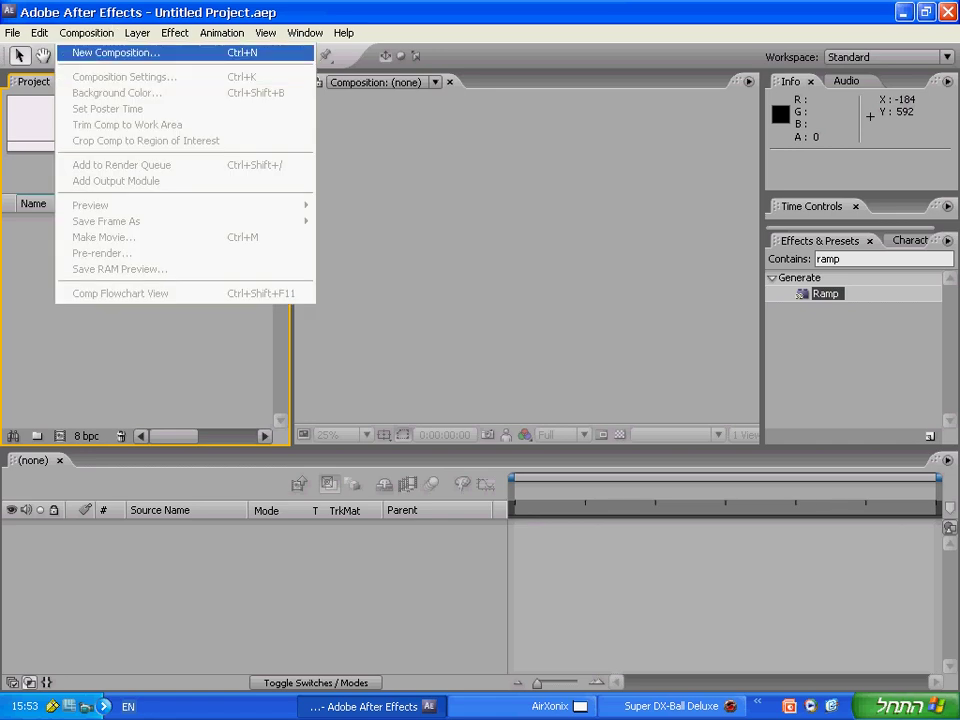
left_click(116, 53)
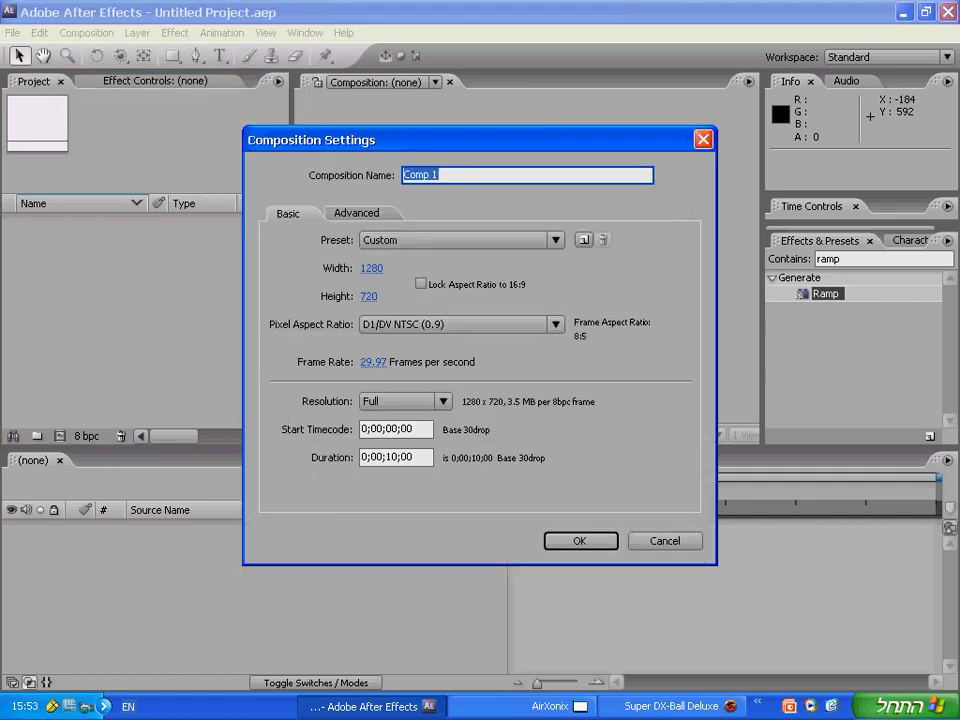
type("3D Text")
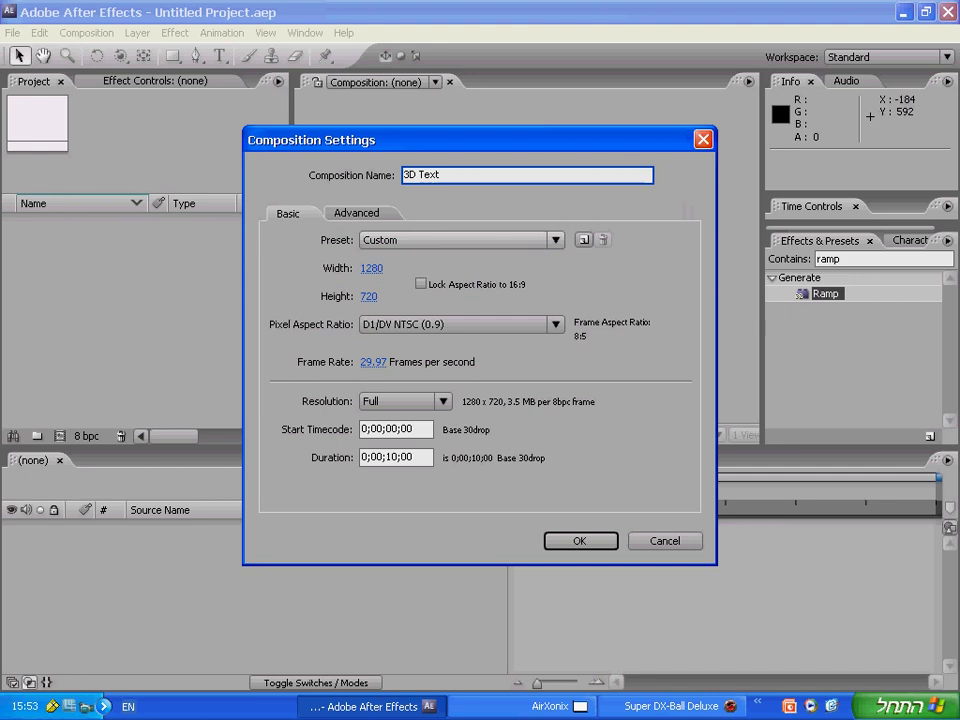
left_click(555, 240)
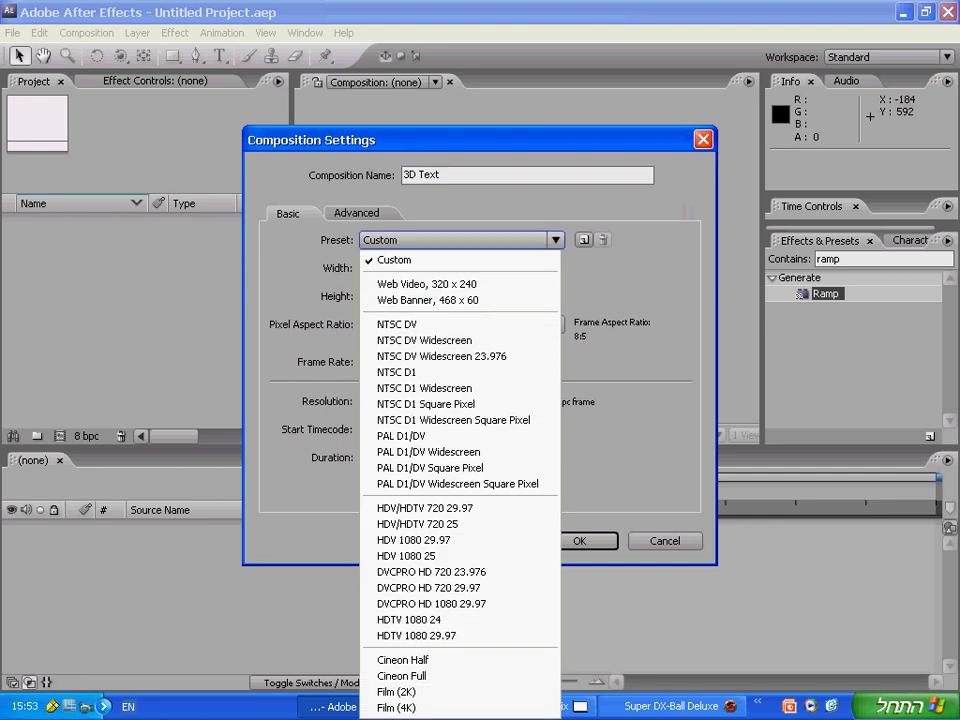
left_click(620, 280)
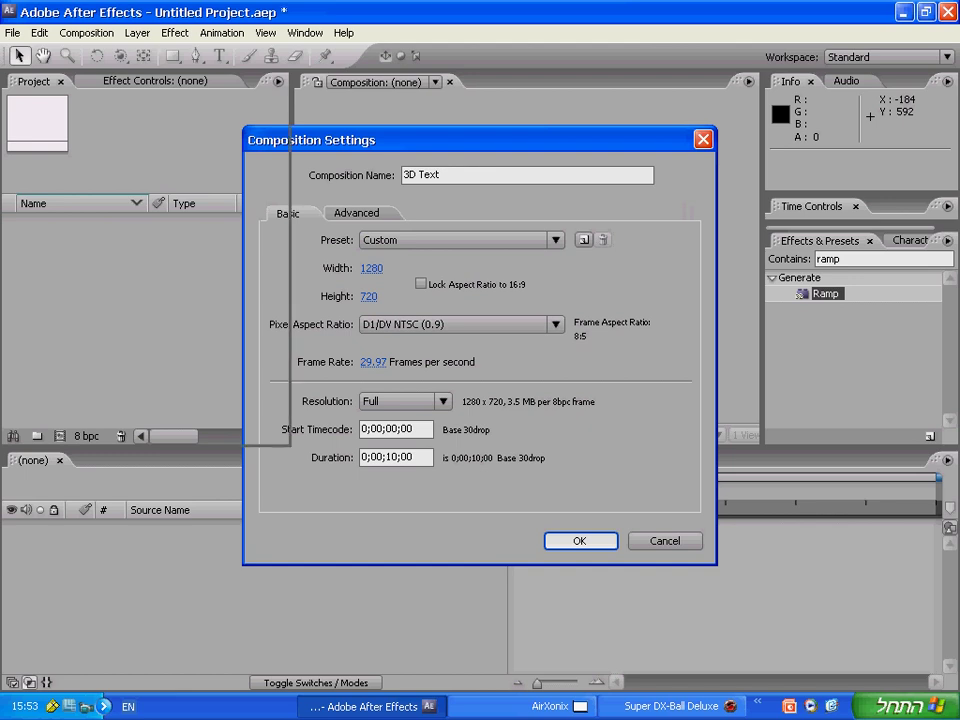
key("Return")
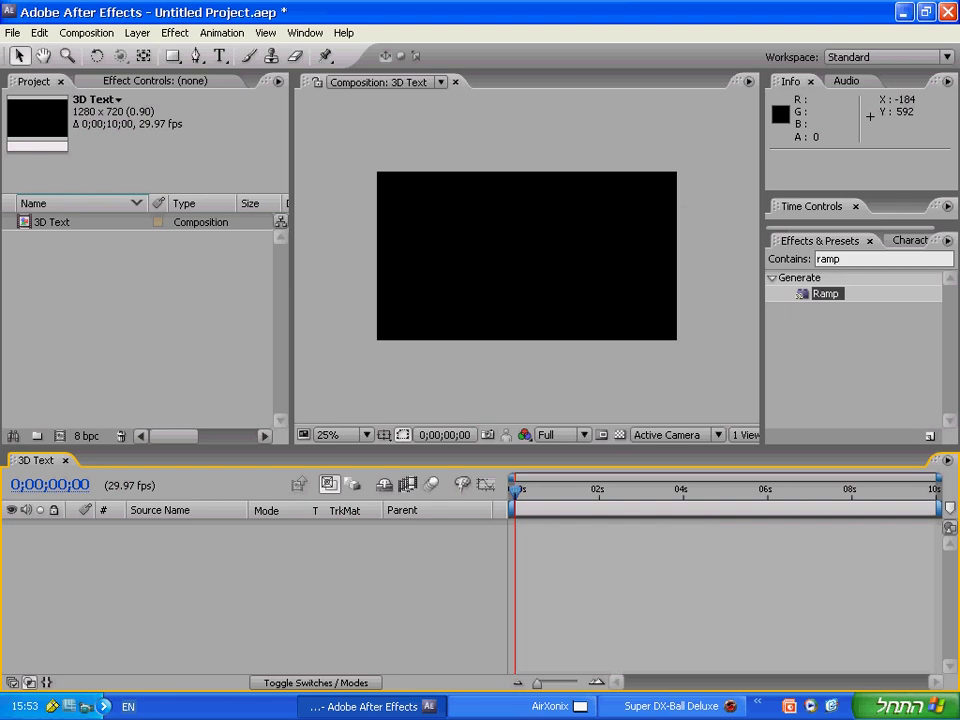
- Widen the composition viewer slightly and add a white solid layer at composition size
left_click_drag(292, 370, 259, 370)
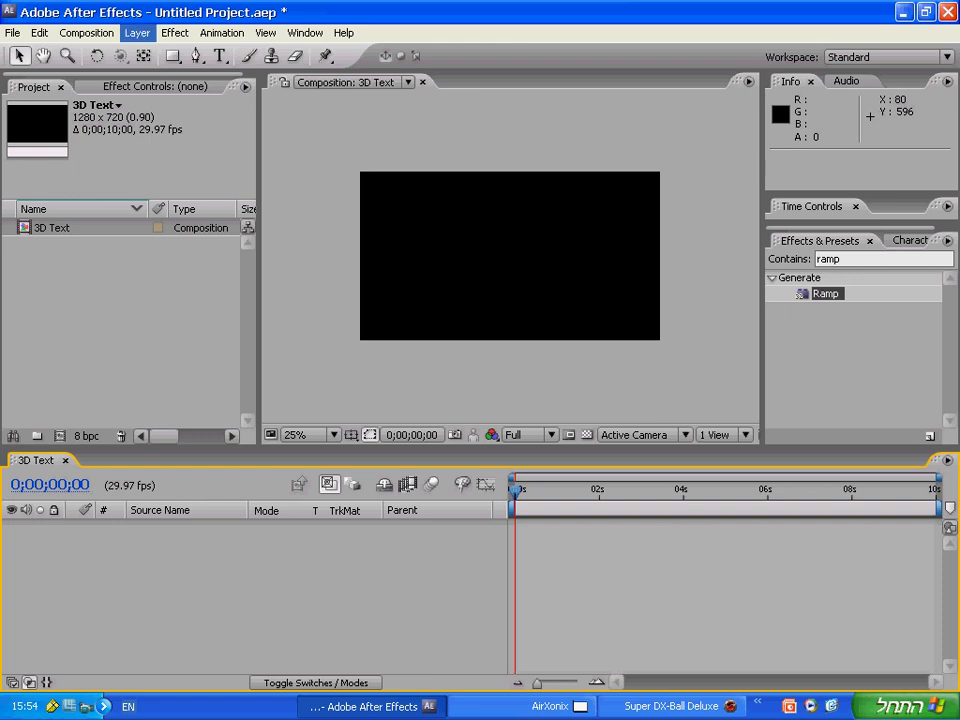
left_click(137, 33)
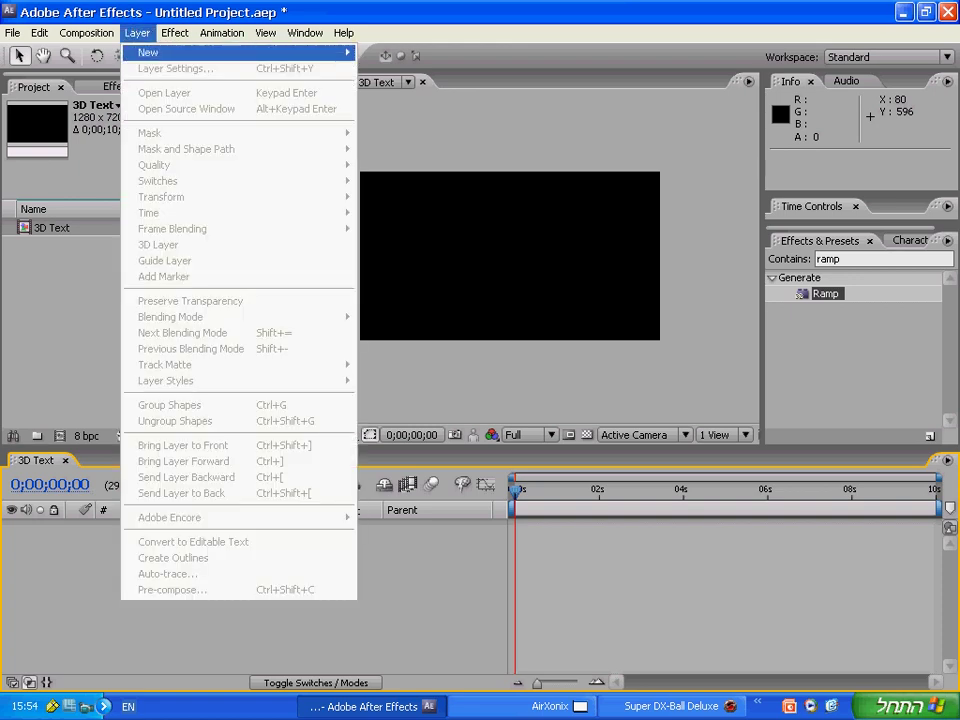
mouse_move(150, 53)
left_click(388, 69)
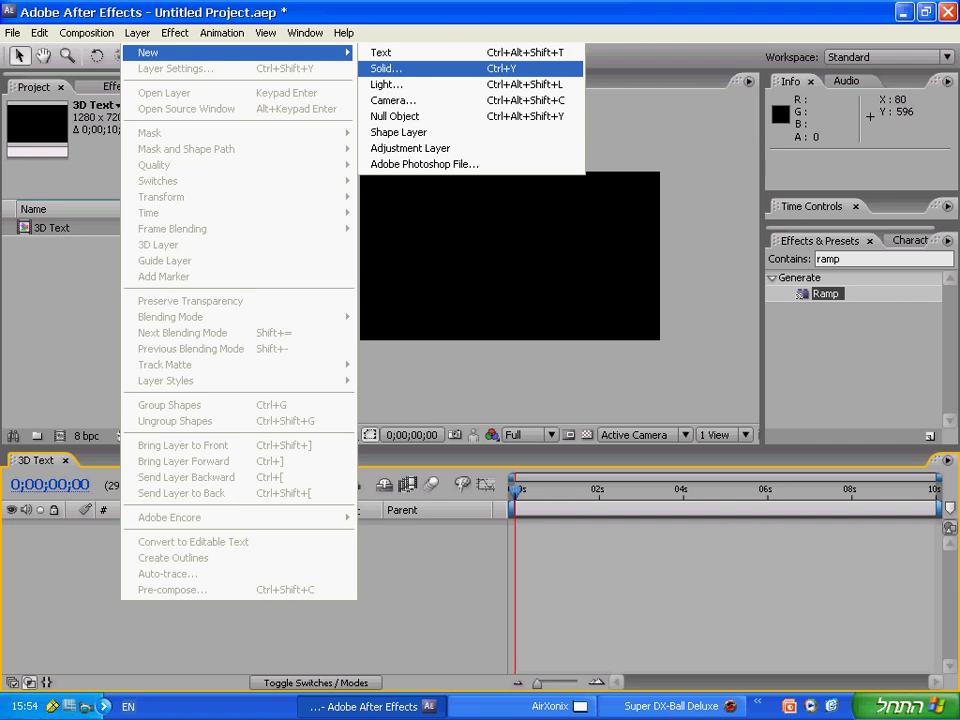
key("Return")
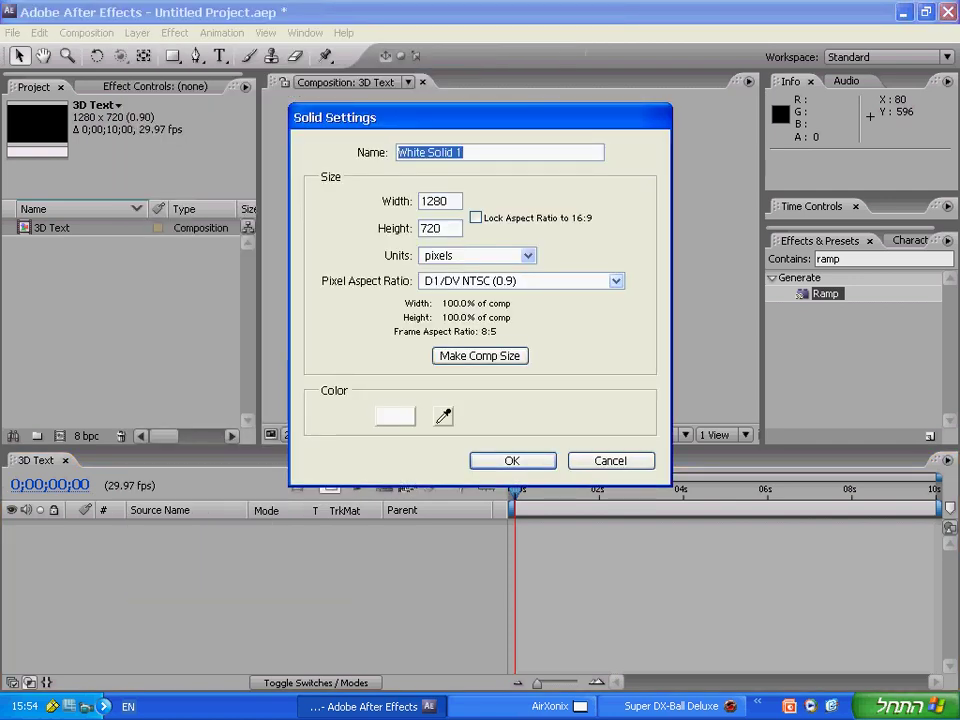
left_click(480, 356)
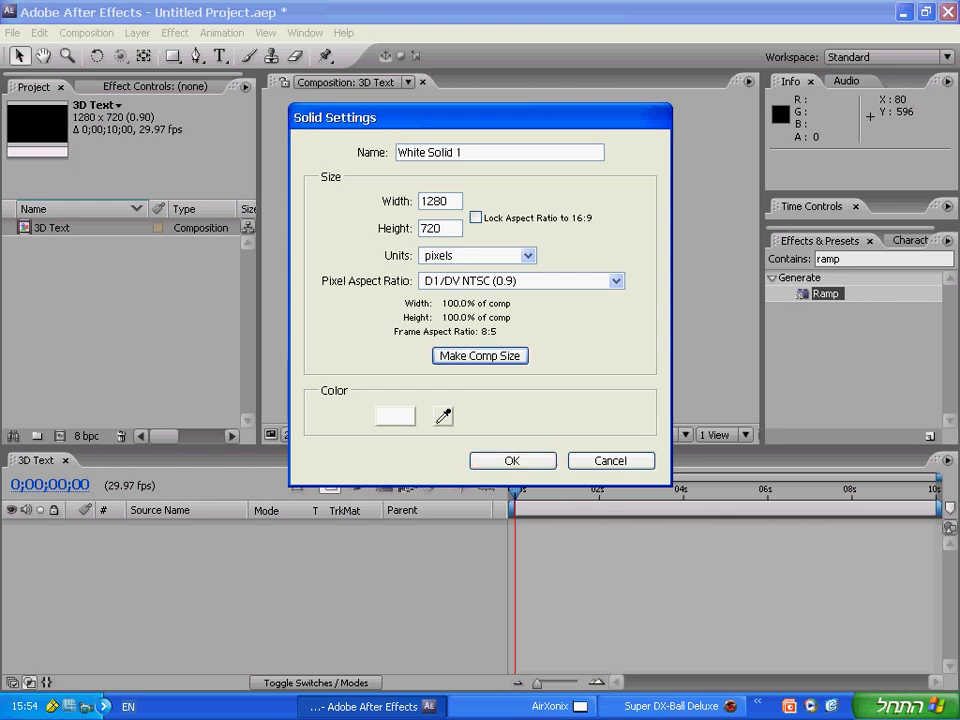
left_click(512, 461)
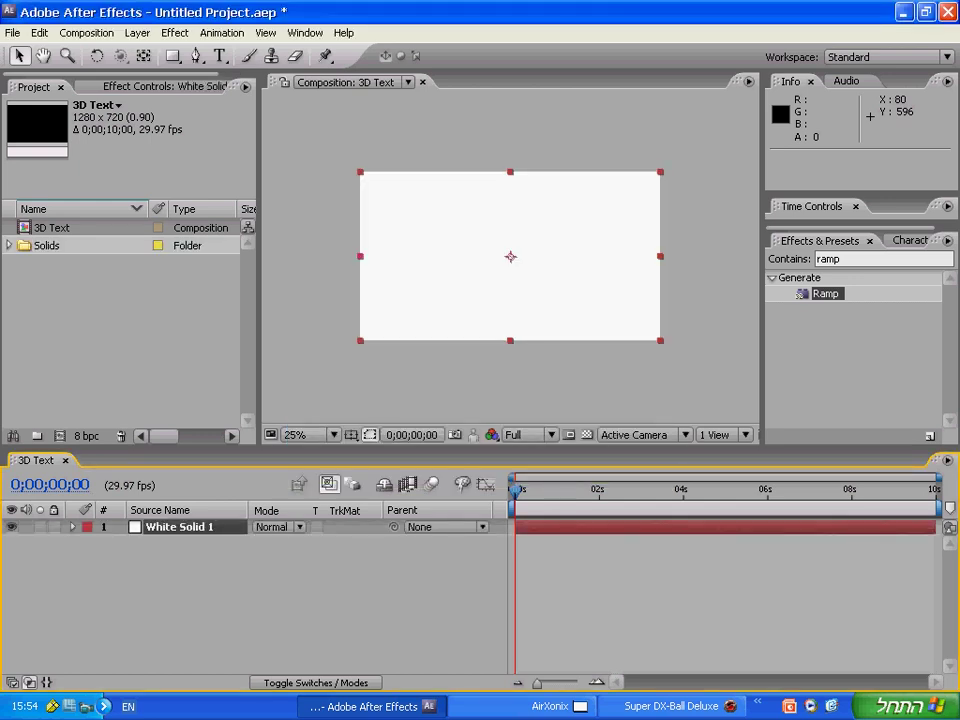
- Find the Ramp effect and apply it to the white solid
left_click(843, 259)
type("ramp")
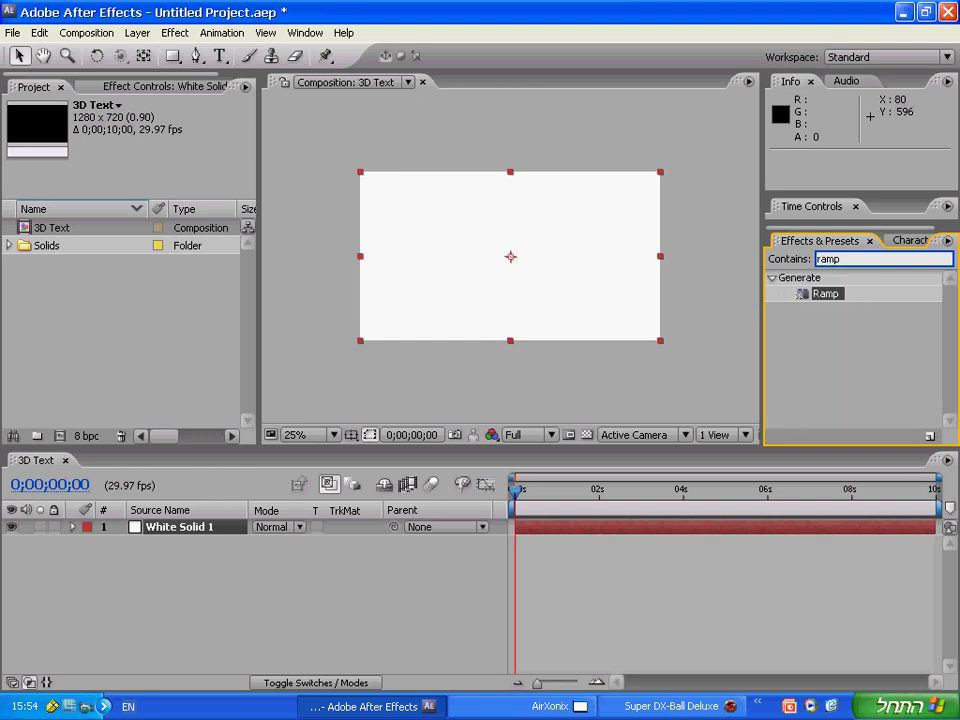
left_click_drag(825, 294, 137, 525)
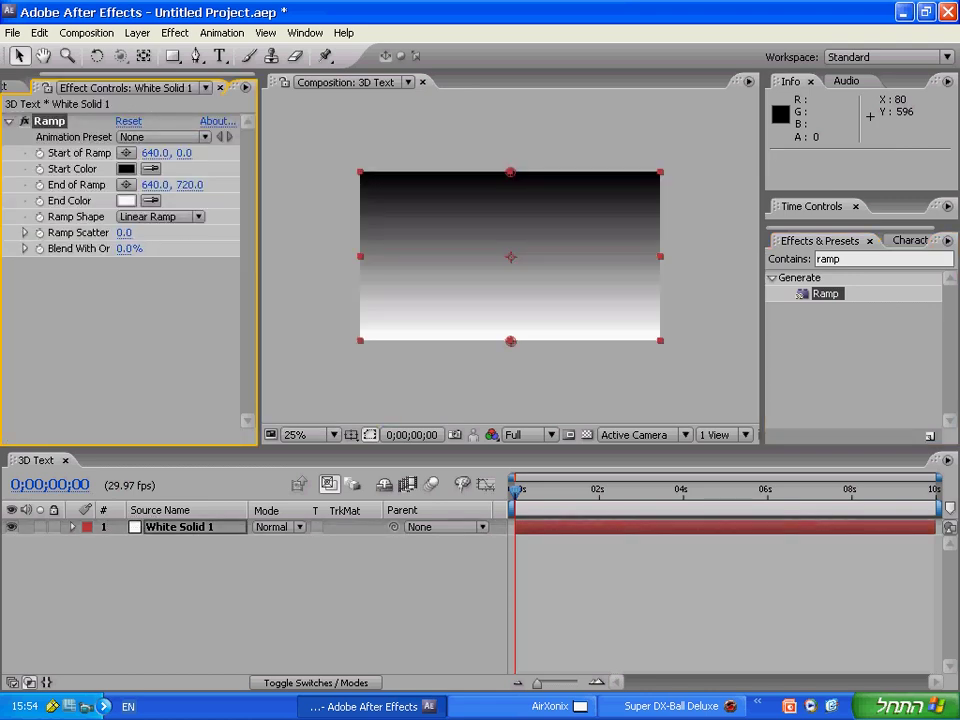
- Set the Ramp effect's start color to mid gray 8B8B8B
left_click(126, 168)
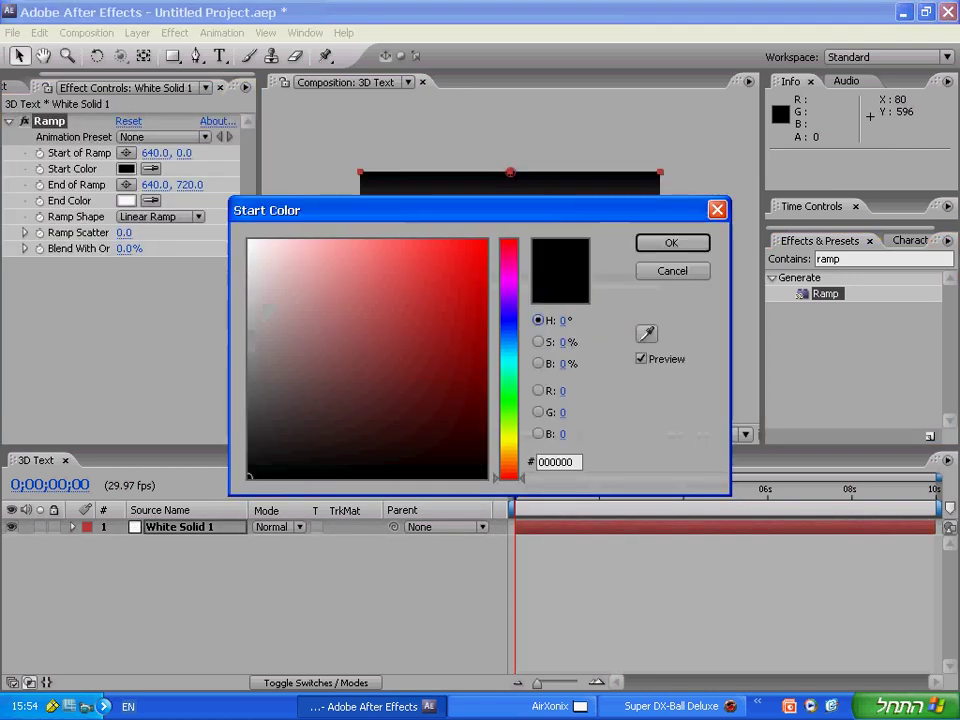
left_click(252, 361)
left_click_drag(252, 361, 249, 348)
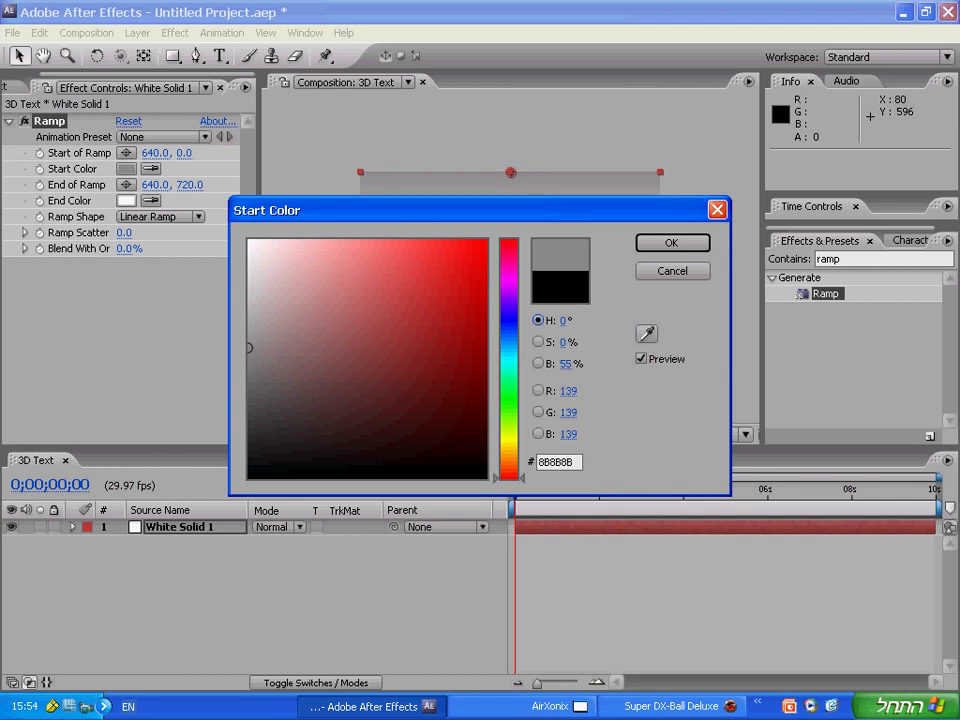
left_click(673, 243)
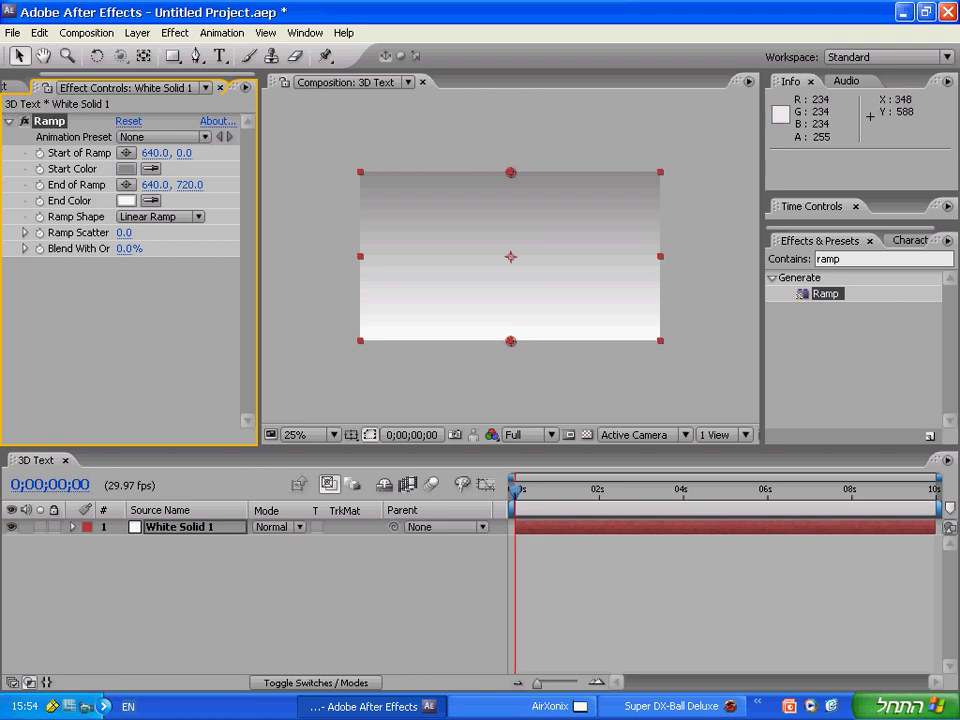
- Show the layer switches and turn the white solid into a 3D layer
left_click(187, 527)
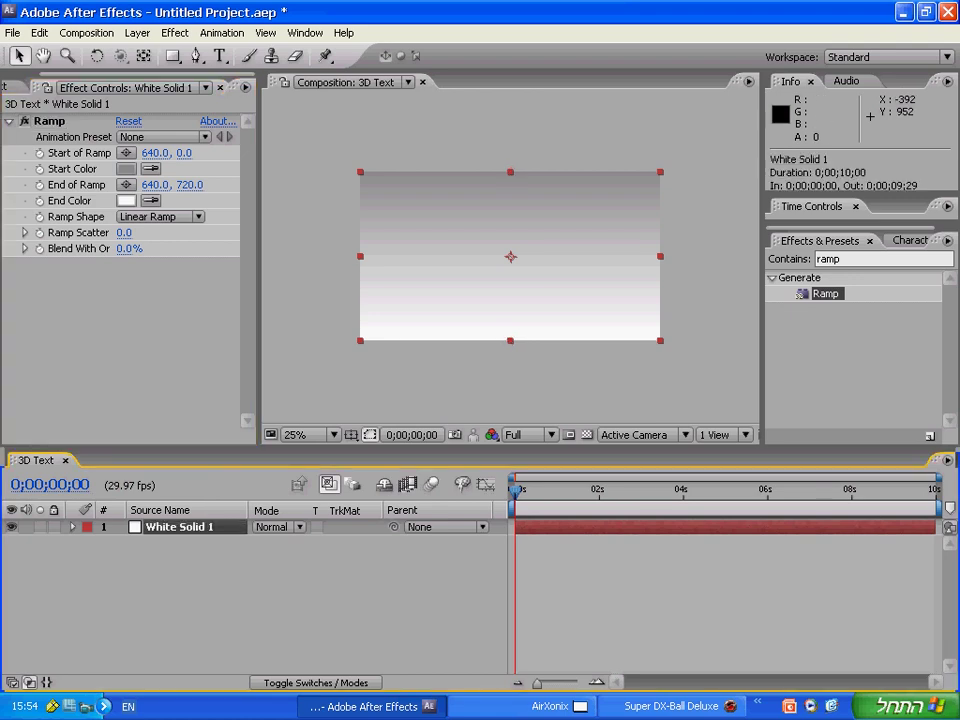
key("F4")
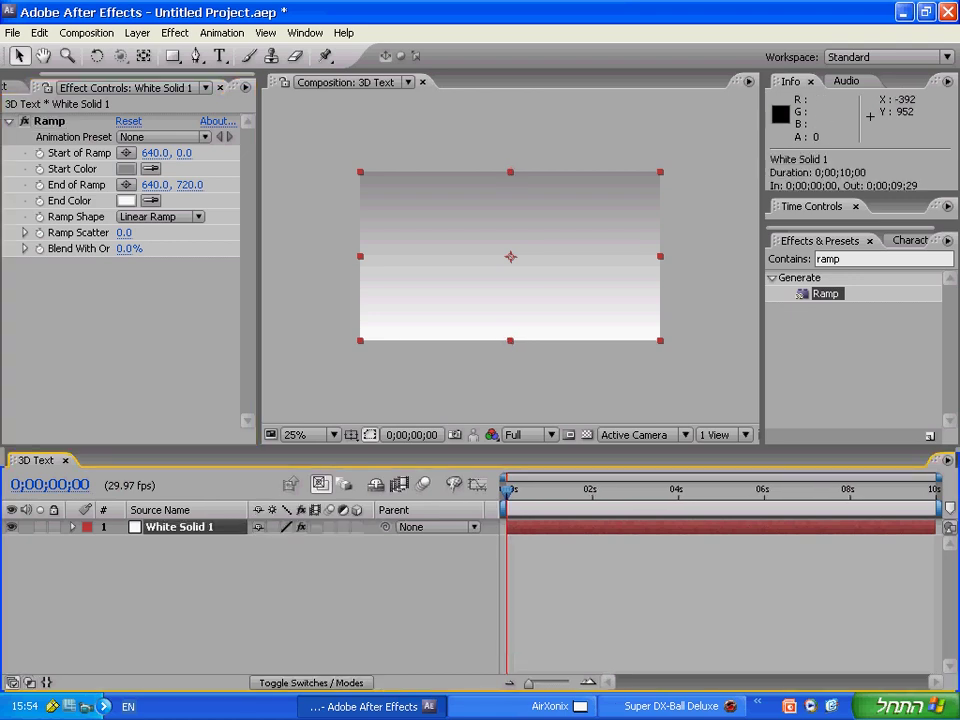
left_click(357, 527)
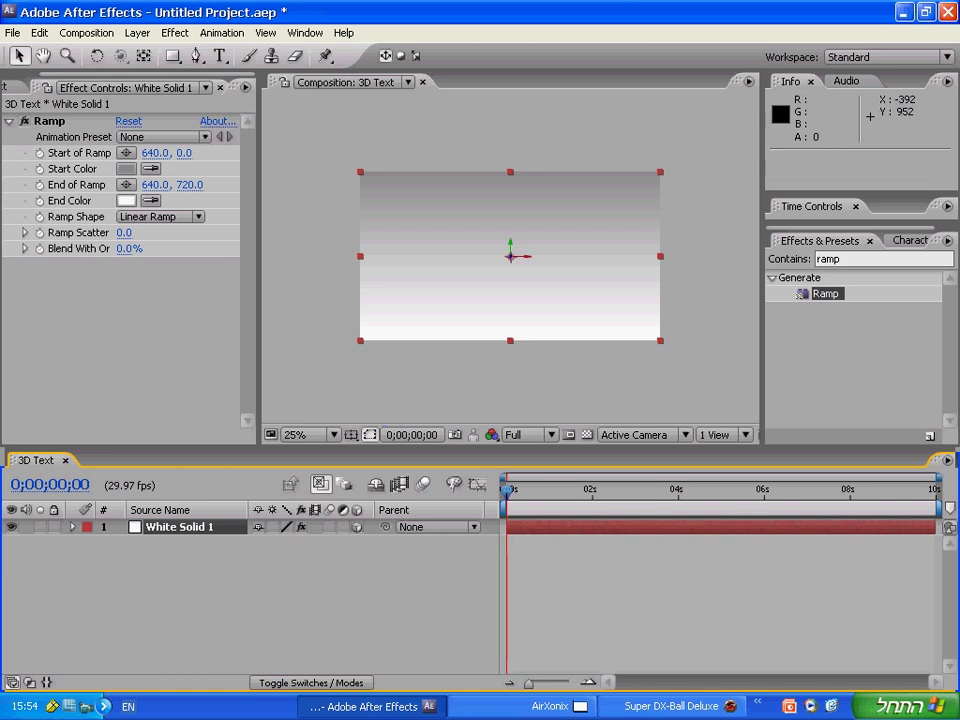
- Examine the white solid's rotation and full set of transform properties in the timeline
key("r")
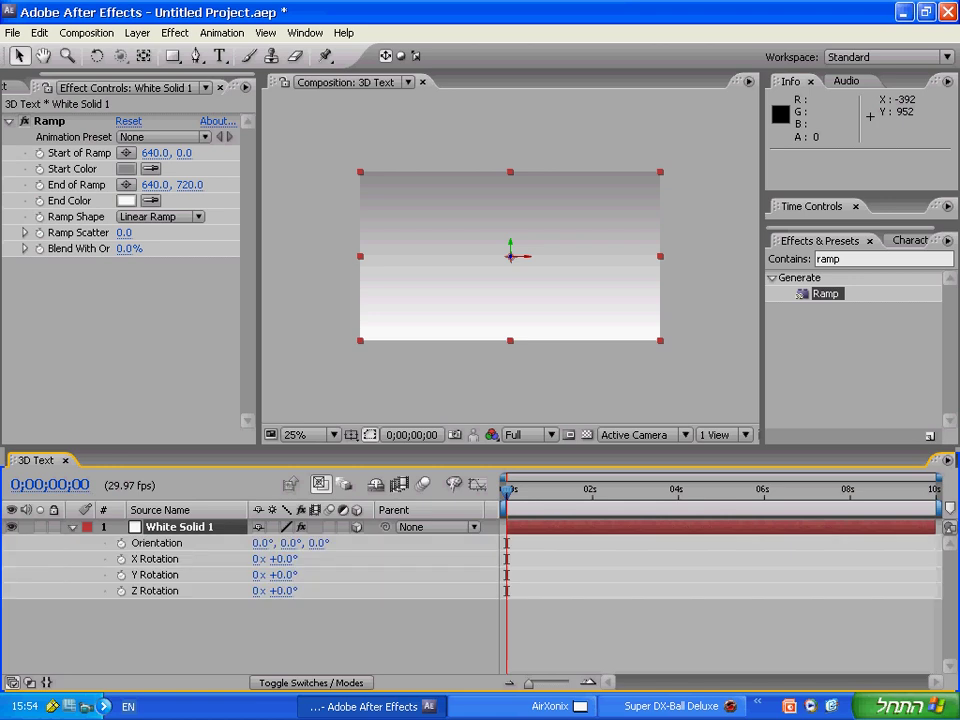
left_click(72, 527)
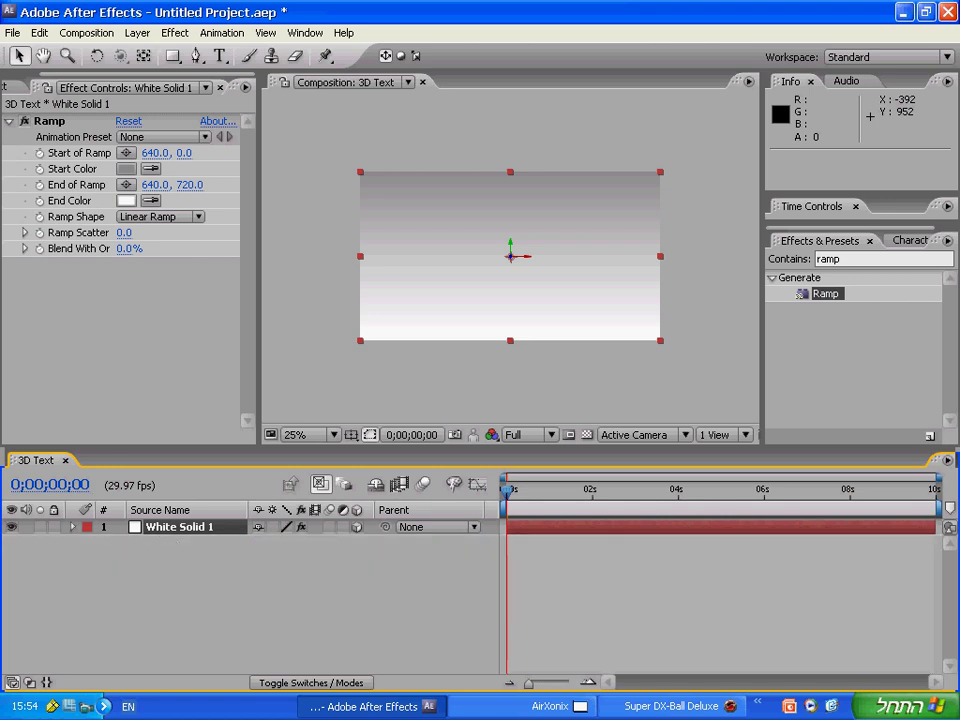
left_click(72, 527)
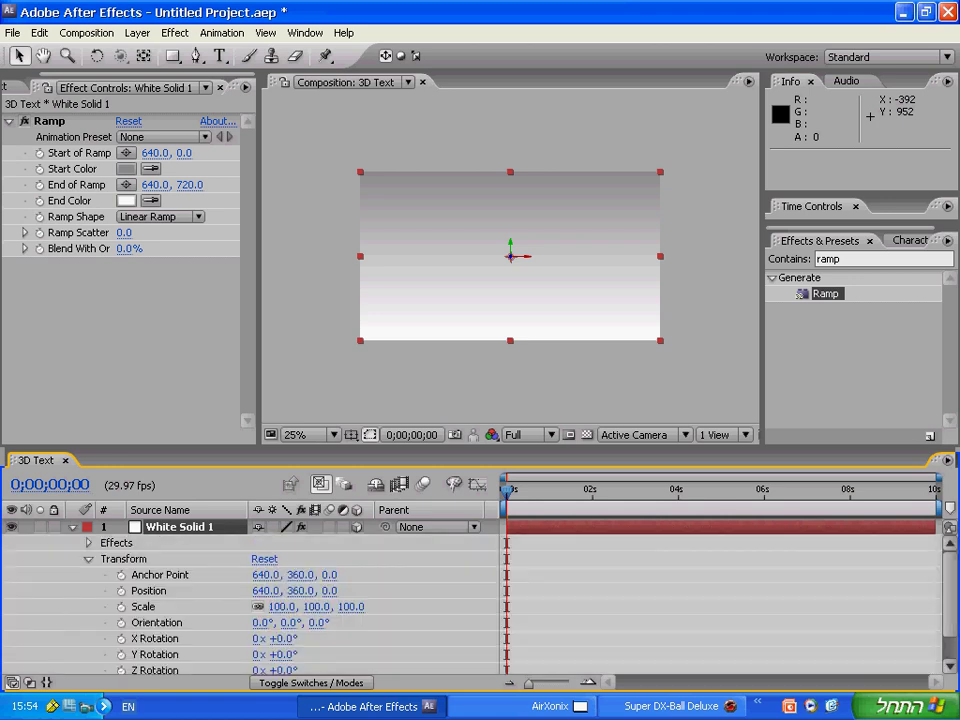
scroll(250, 600, "down", 2)
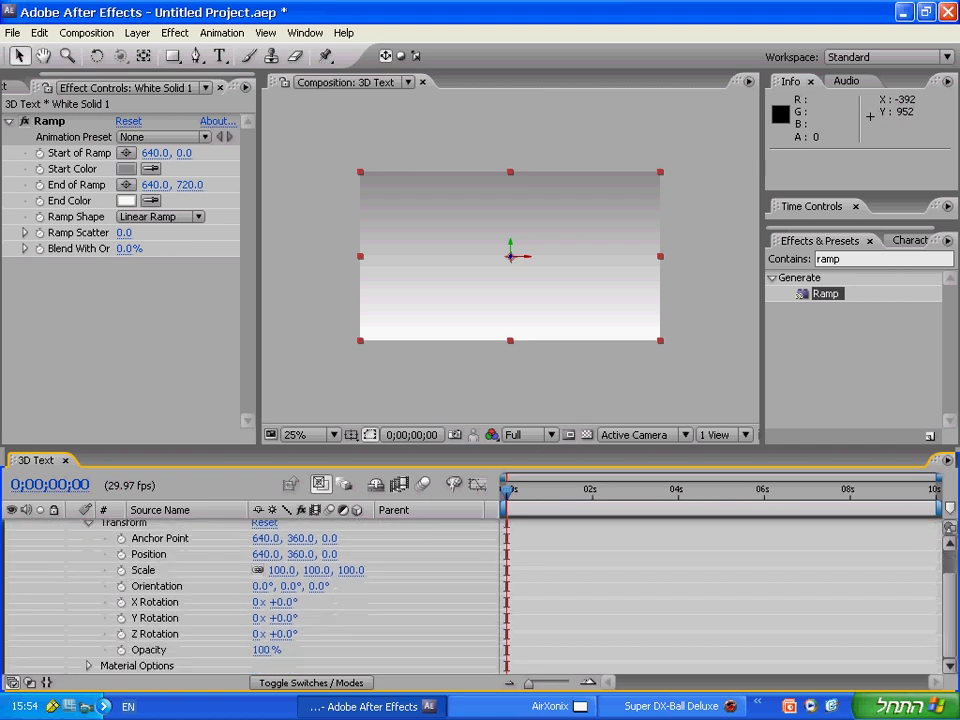
scroll(250, 600, "up", 2)
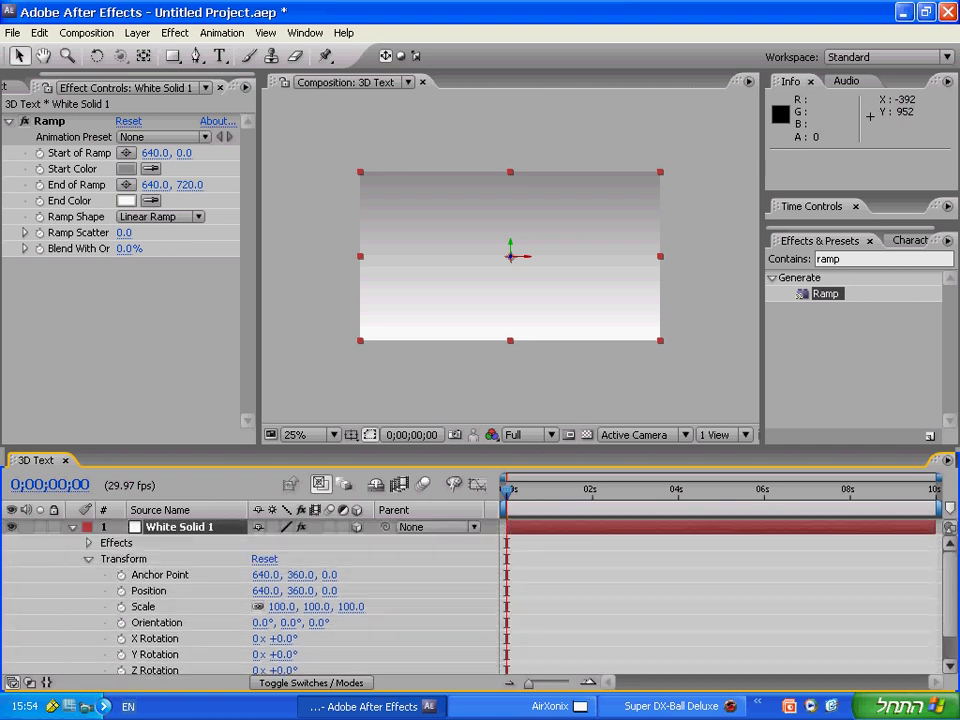
left_click(430, 610)
left_click(72, 527)
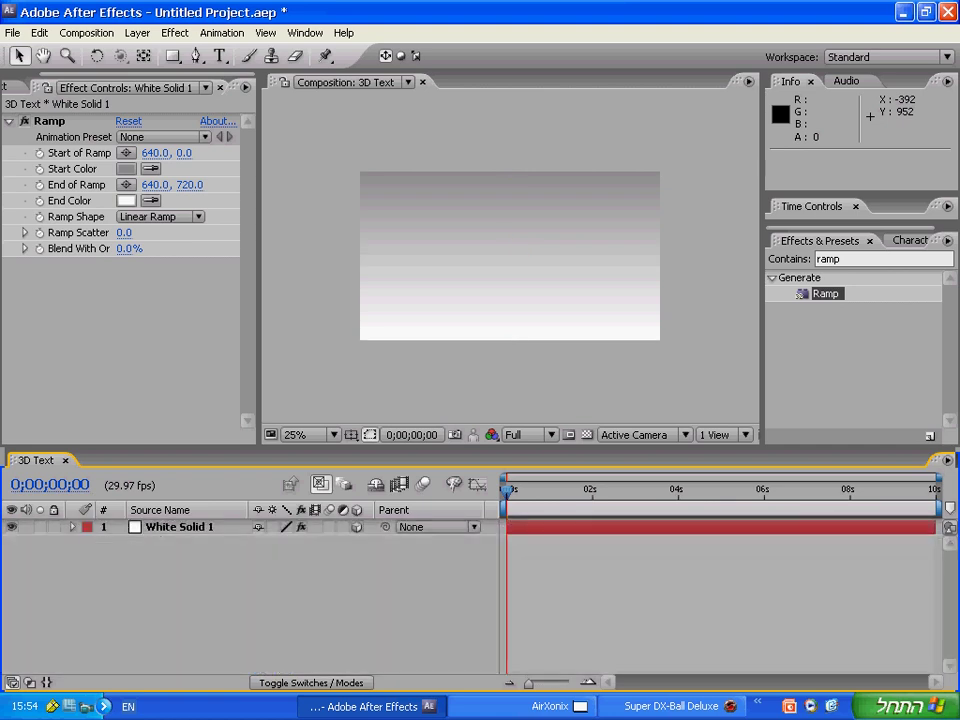
- Set the white solid's X Rotation to -90° so it lies flat as a floor
left_click(180, 527)
key("r")
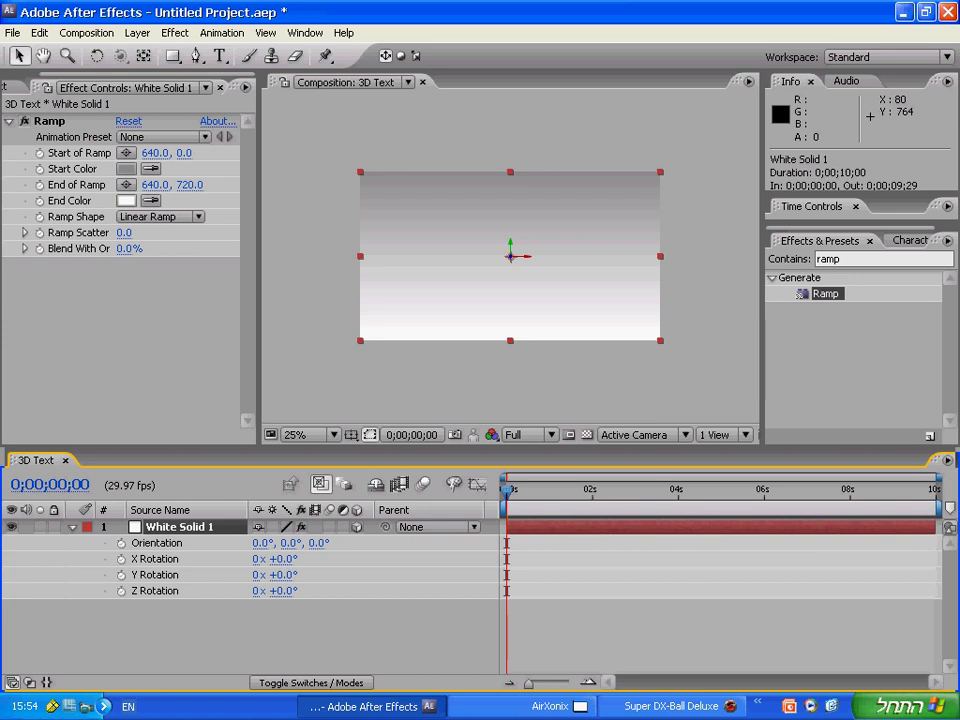
left_click(284, 559)
type("-90")
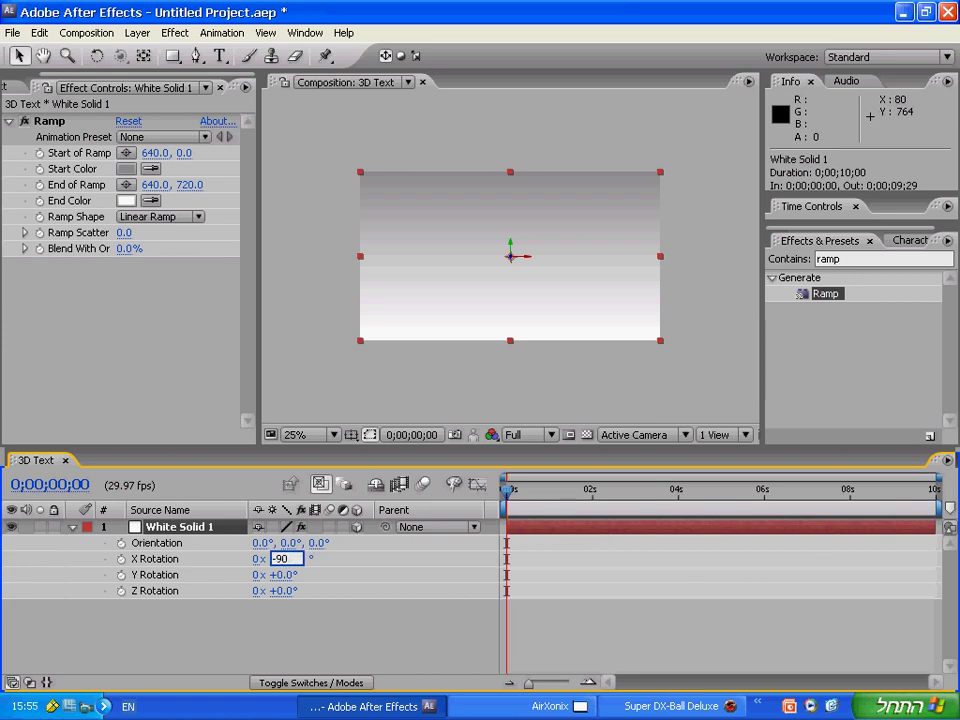
key("Return")
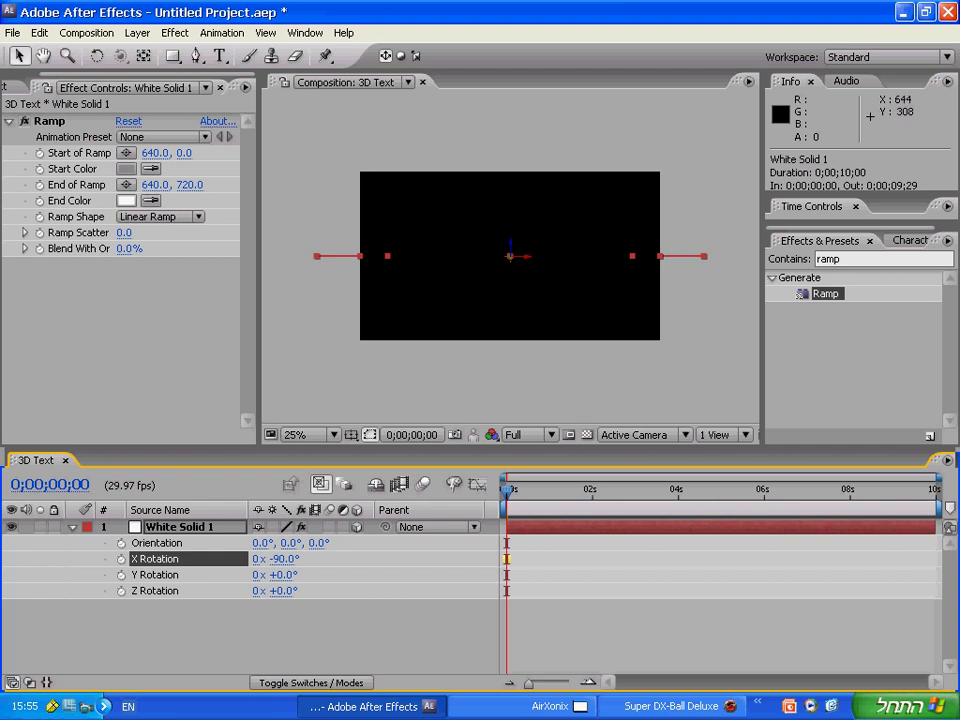
- Move the flat solid down to the lower edge of the frame and stretch its width to about 126%
left_click_drag(511, 244, 515, 308)
left_click_drag(626, 310, 667, 309)
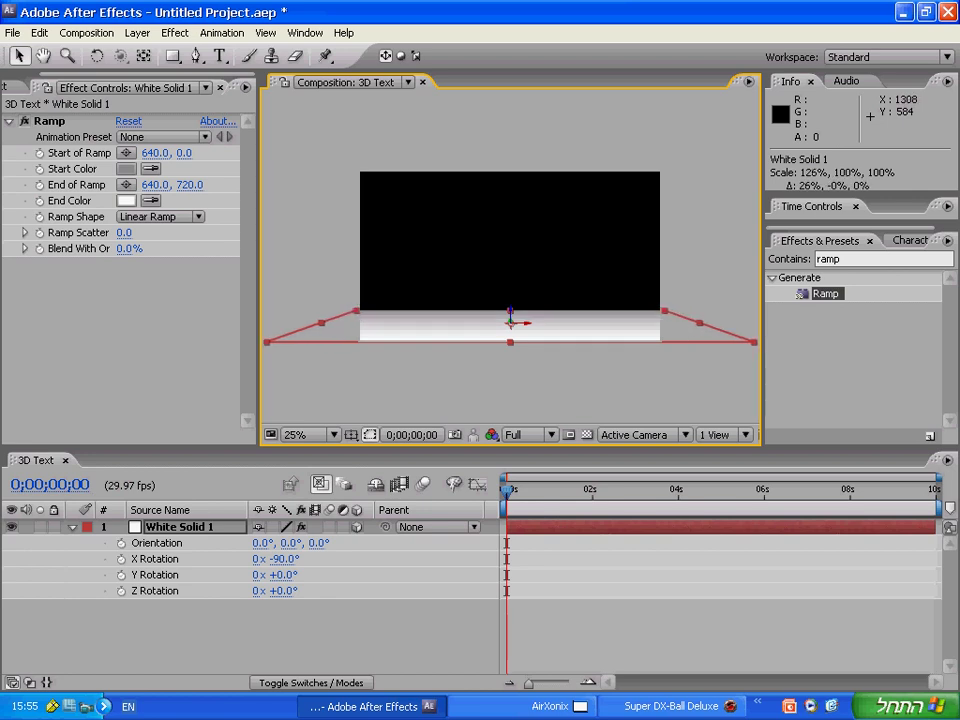
- Duplicate the floor solid layer
left_click(184, 527)
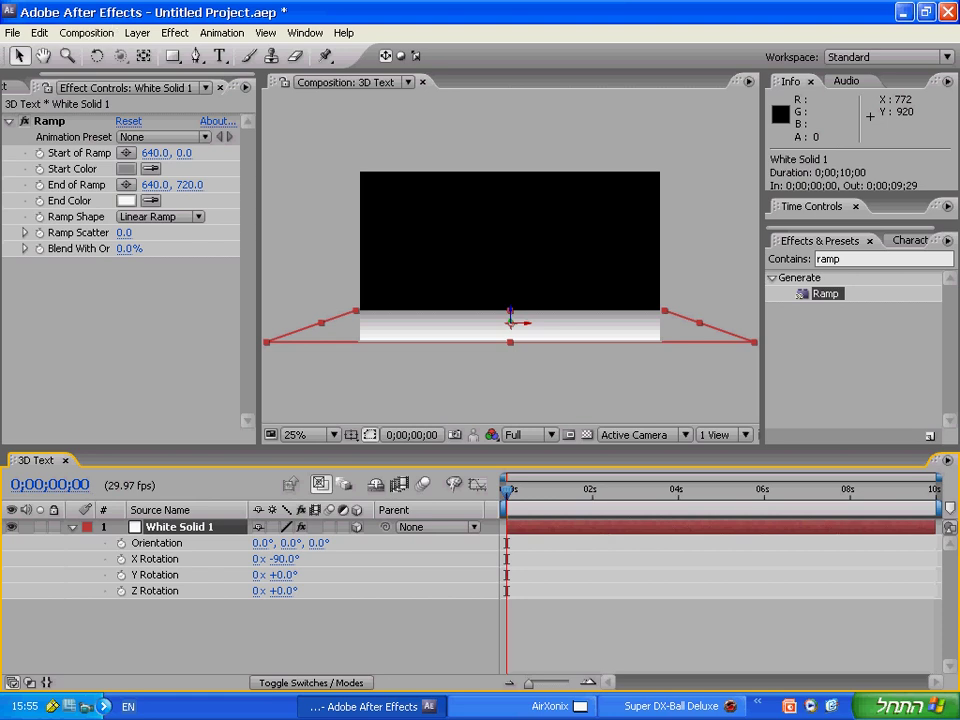
left_click(39, 32)
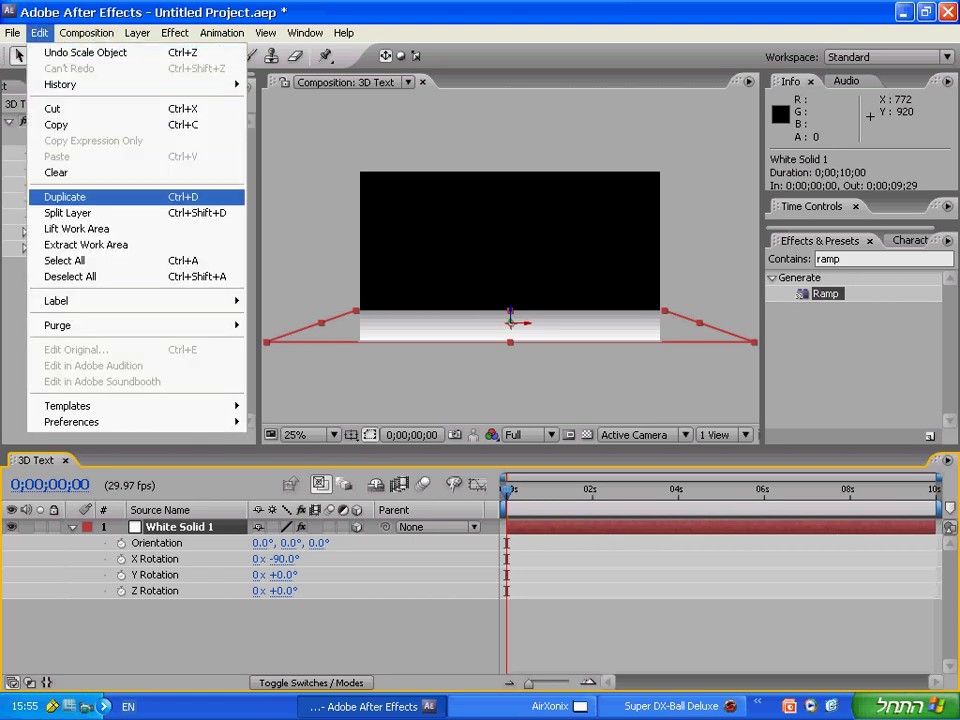
left_click(70, 197)
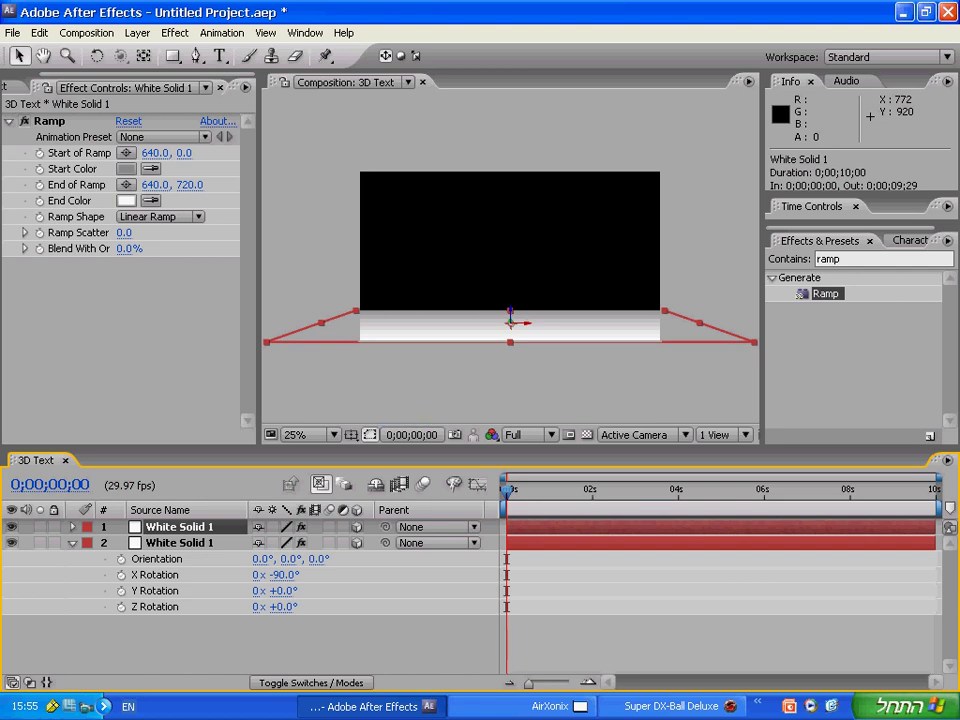
- Set the duplicated solid's X Rotation to -180° so it stands upright
key("r")
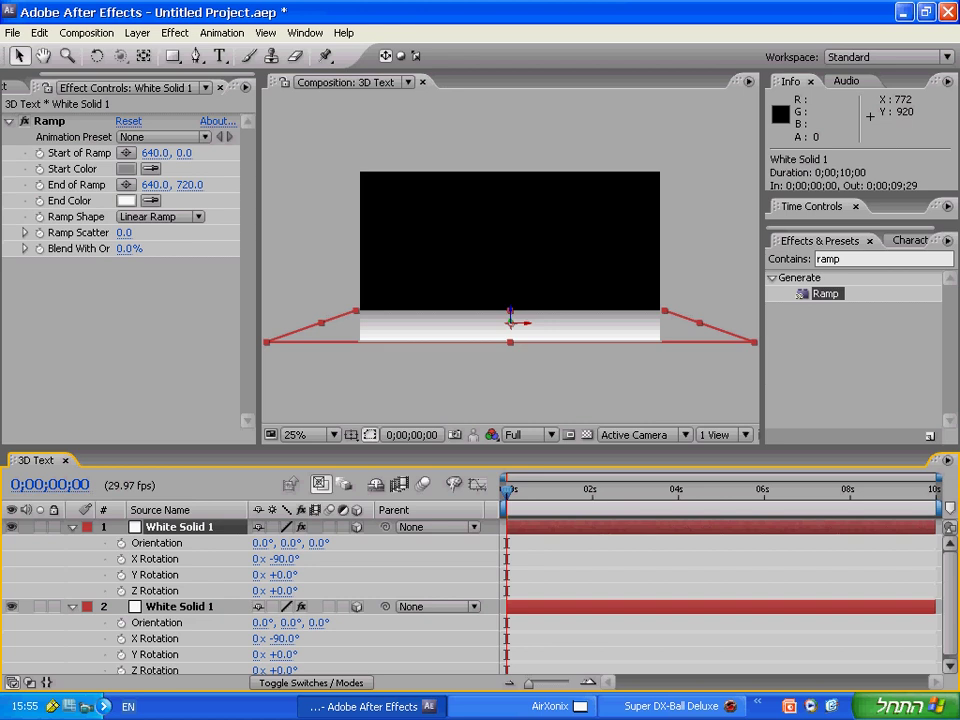
left_click(72, 606)
left_click(285, 559)
type("-180")
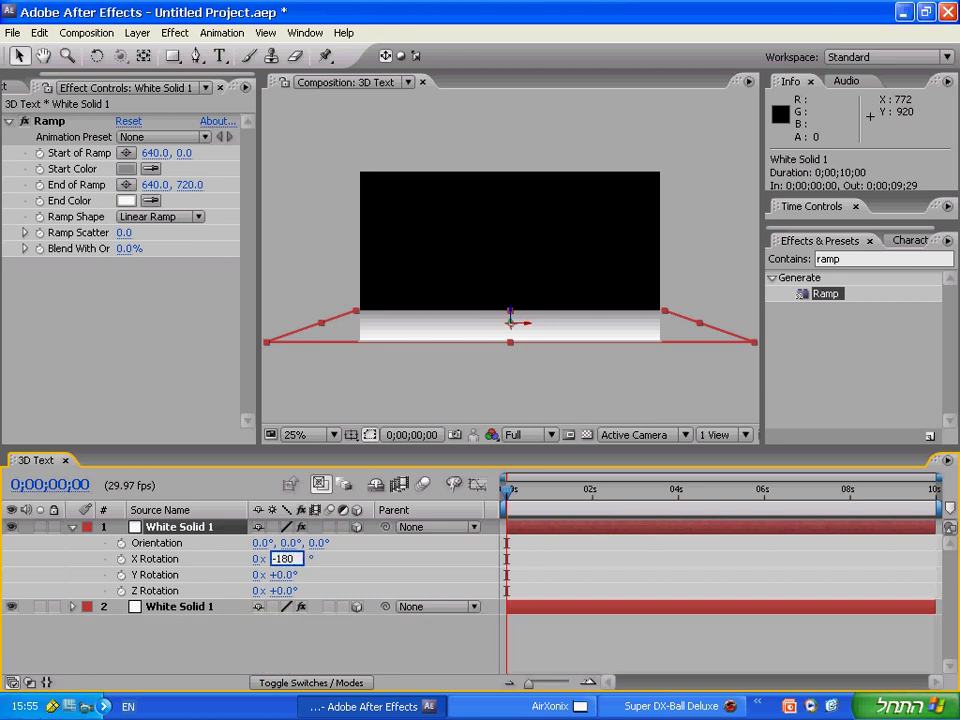
key("Return")
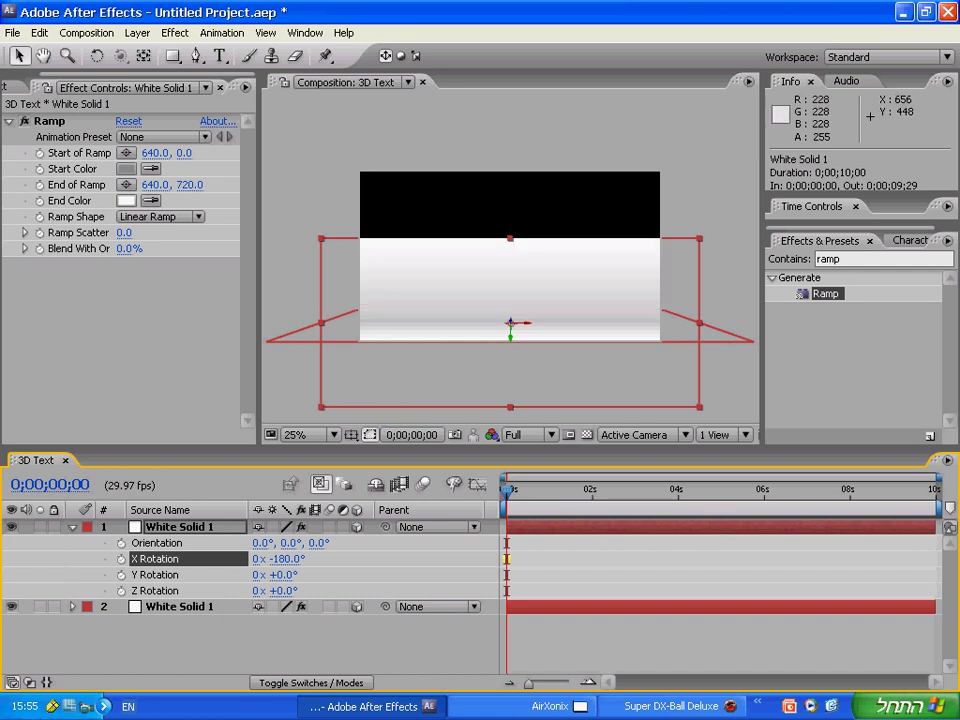
- Move the upright solid up and back behind the floor as the back wall, and collapse its rotation properties
left_click(513, 334)
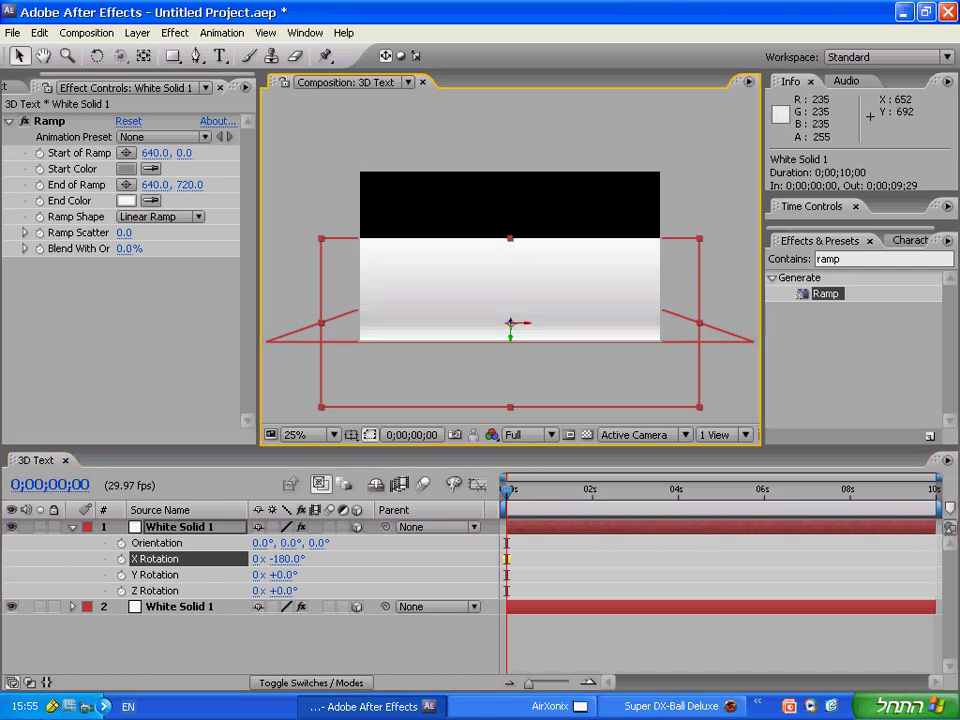
left_click_drag(509, 336, 503, 254)
left_click(345, 643)
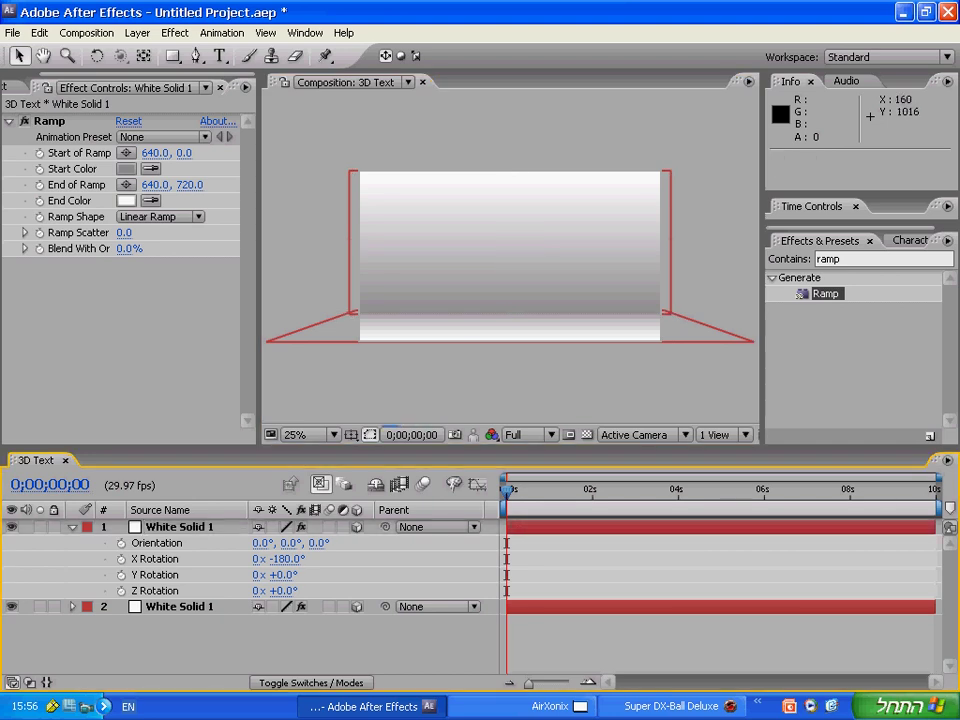
scroll(437, 339, "up", 1)
scroll(437, 338, "down", 1)
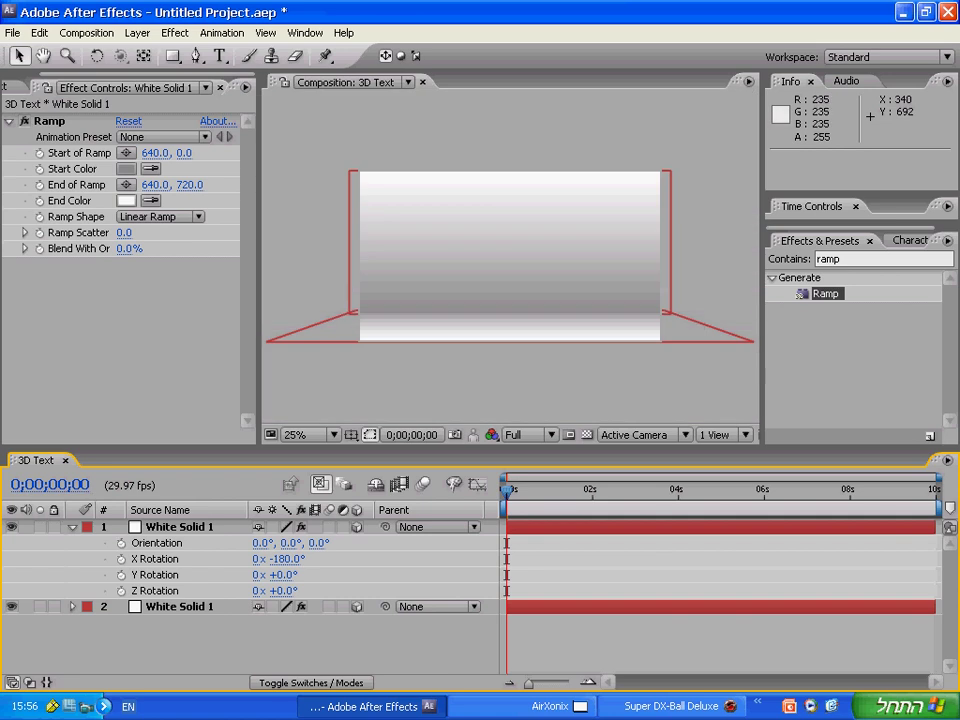
key("r")
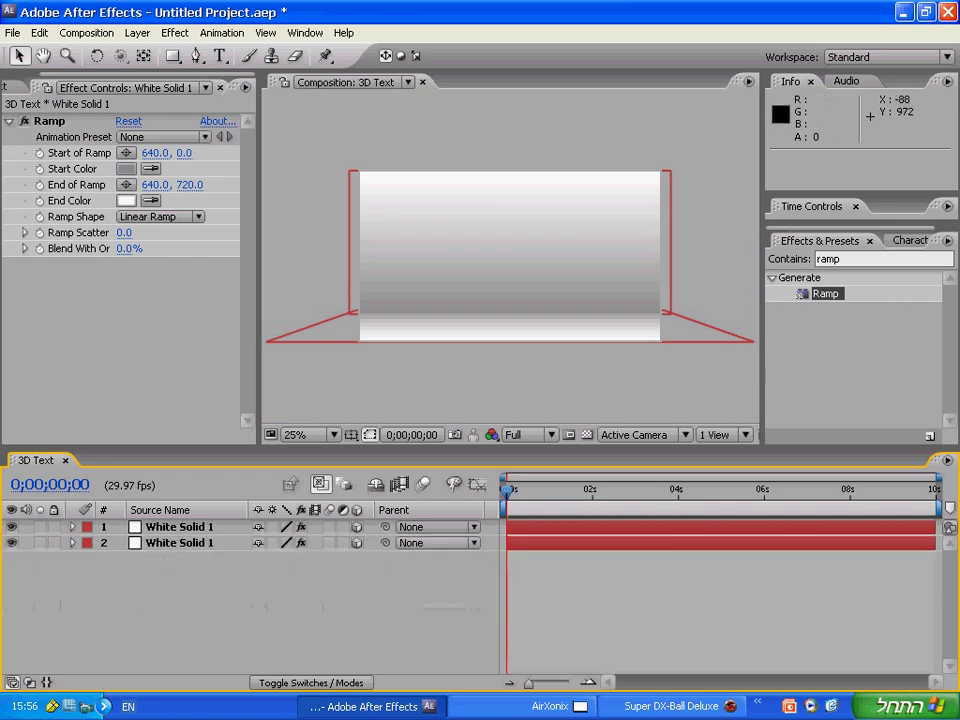
- Show the paragraph and character settings and start a new text layer over the back wall
left_click(11, 87)
left_click(219, 56)
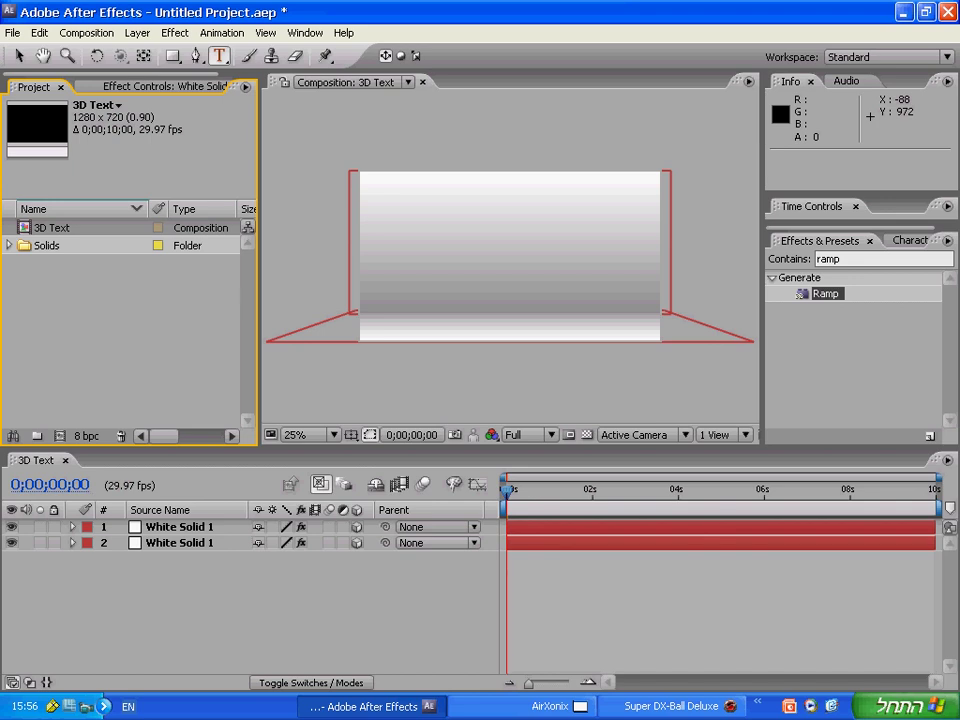
key("ctrl+7")
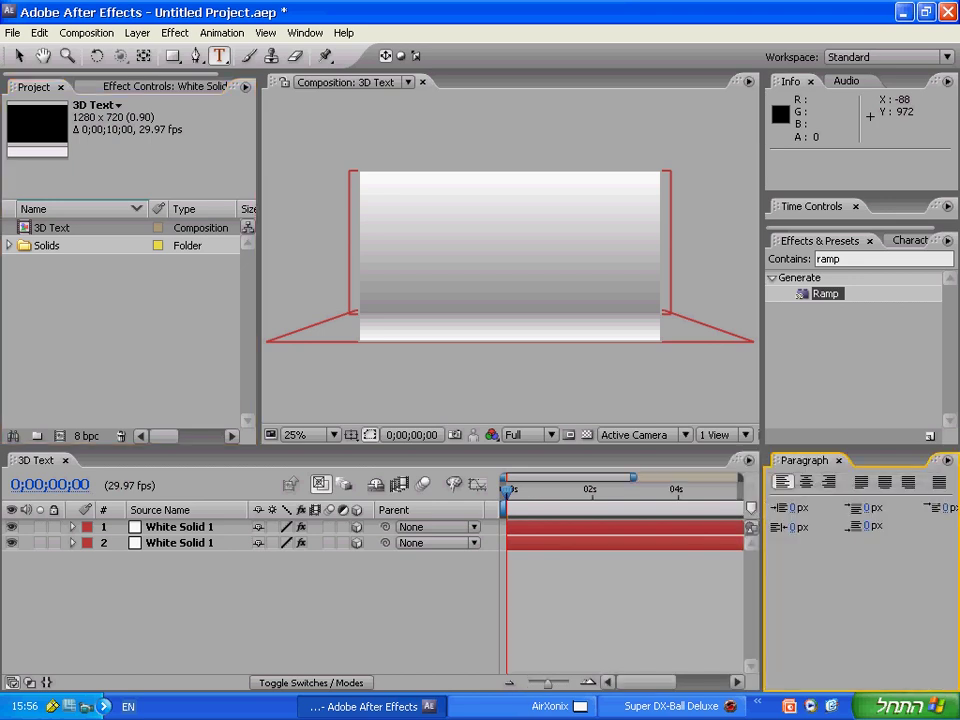
key("ctrl+6")
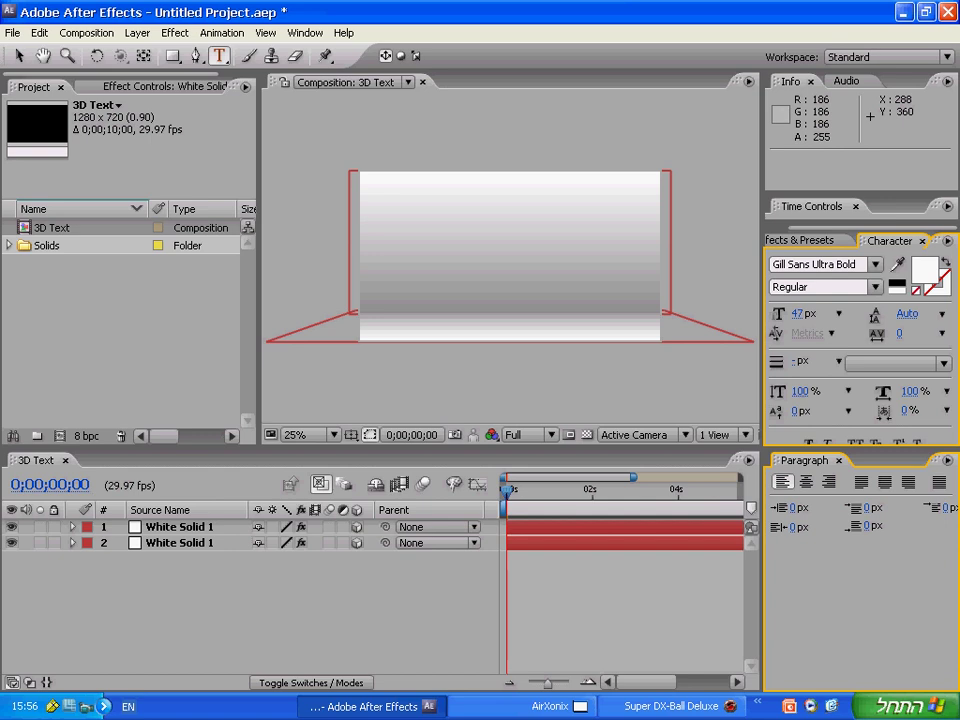
key("ctrl+alt+shift+t")
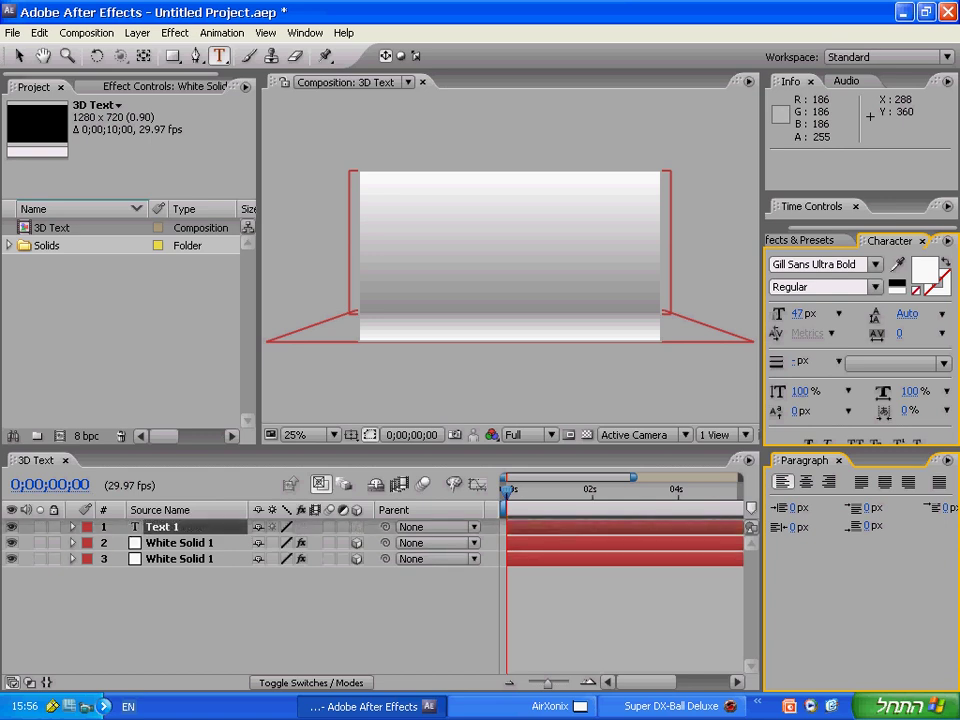
left_click(428, 254)
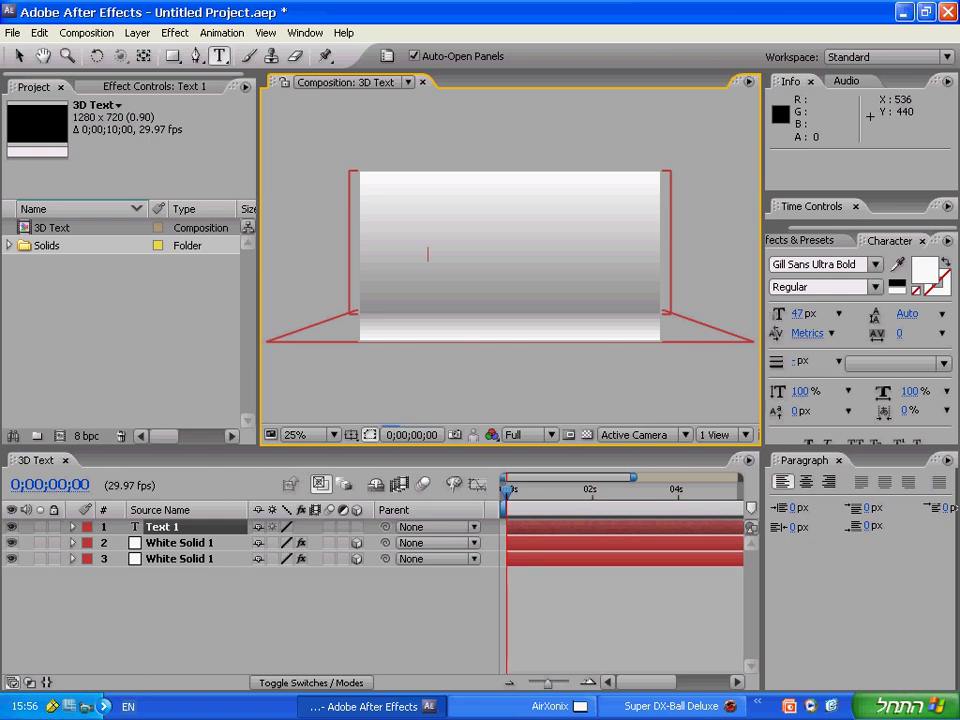
- Set the font size to 75 px and enter the text "CmLpRocks"
left_click_drag(803, 314, 837, 314)
left_click_drag(798, 314, 799, 314)
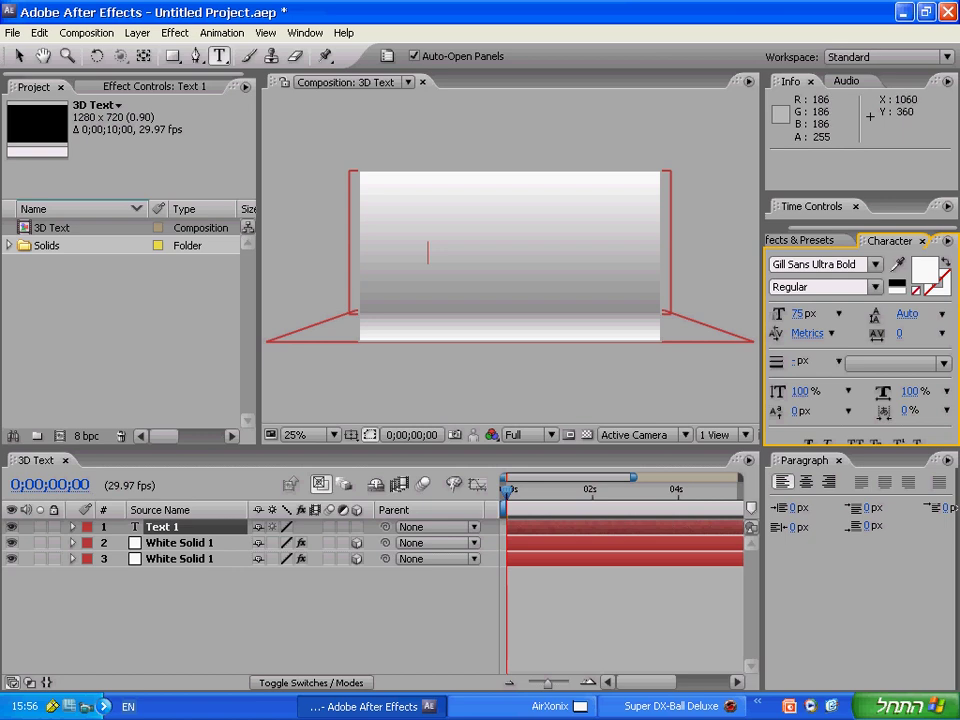
type("3D TextText")
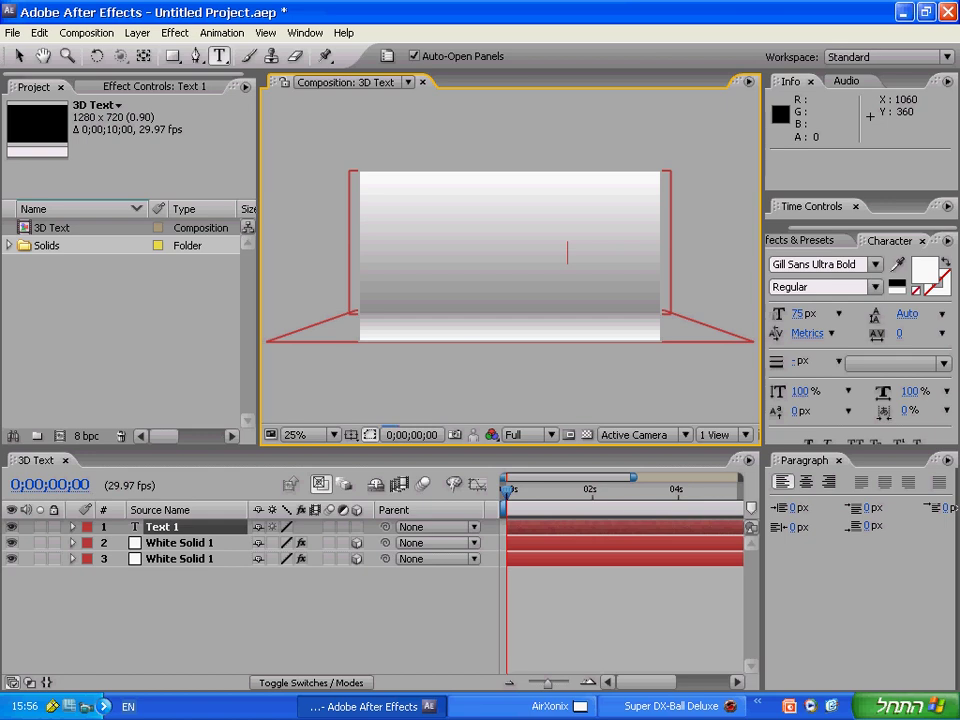
type("CmLpRocks")
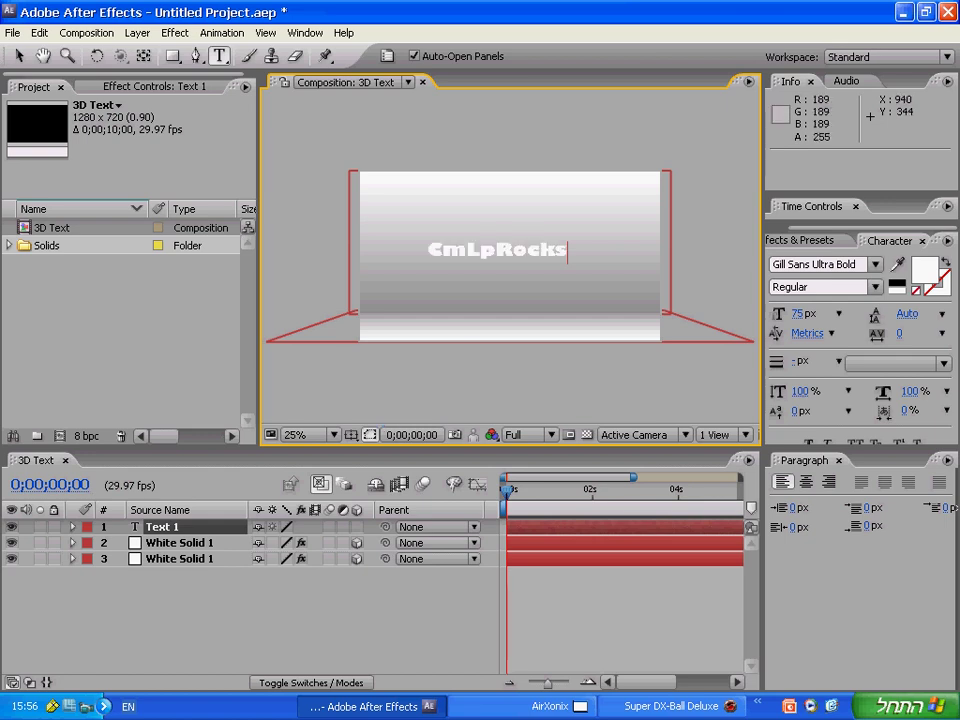
- Recolor the whole CmLpRocks text to black (#000000) and finish text editing
left_click_drag(575, 255, 392, 271)
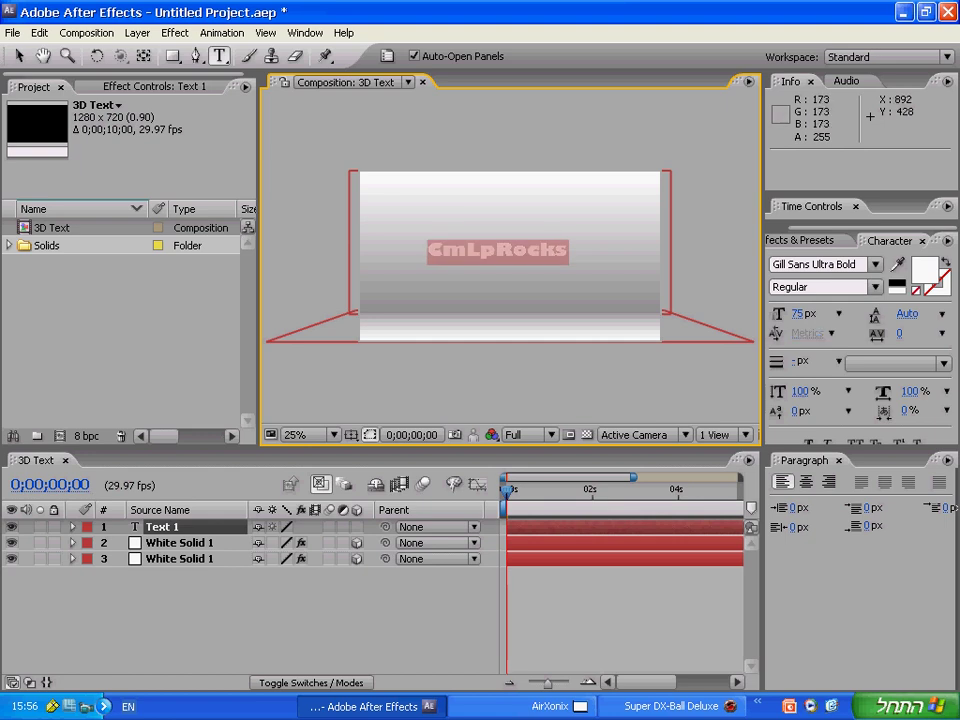
left_click(925, 268)
left_click(382, 360)
left_click_drag(382, 360, 249, 476)
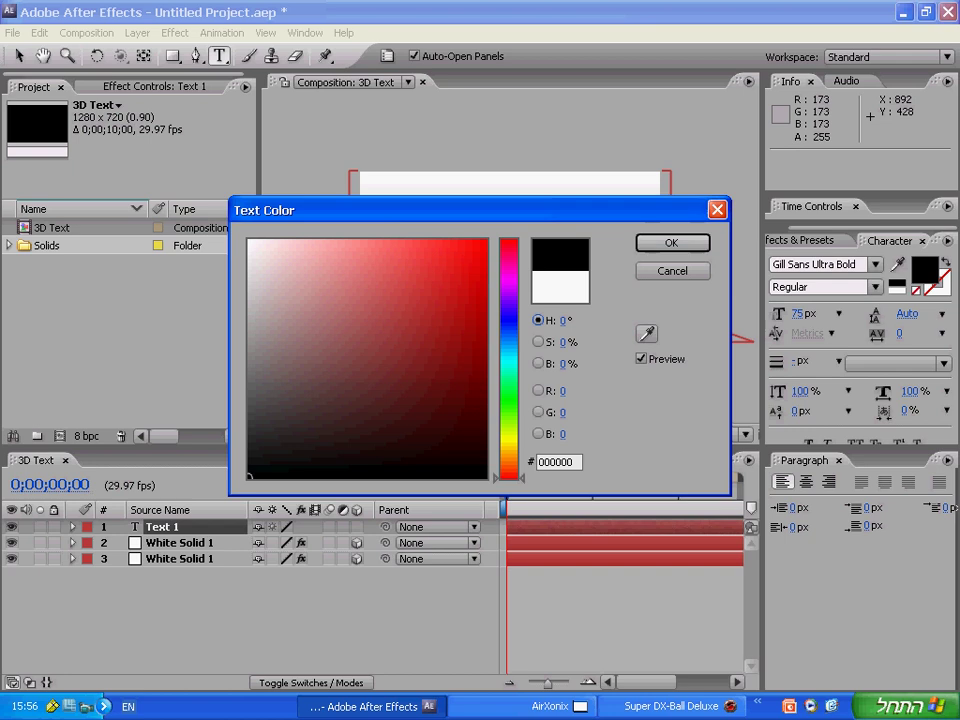
left_click(672, 243)
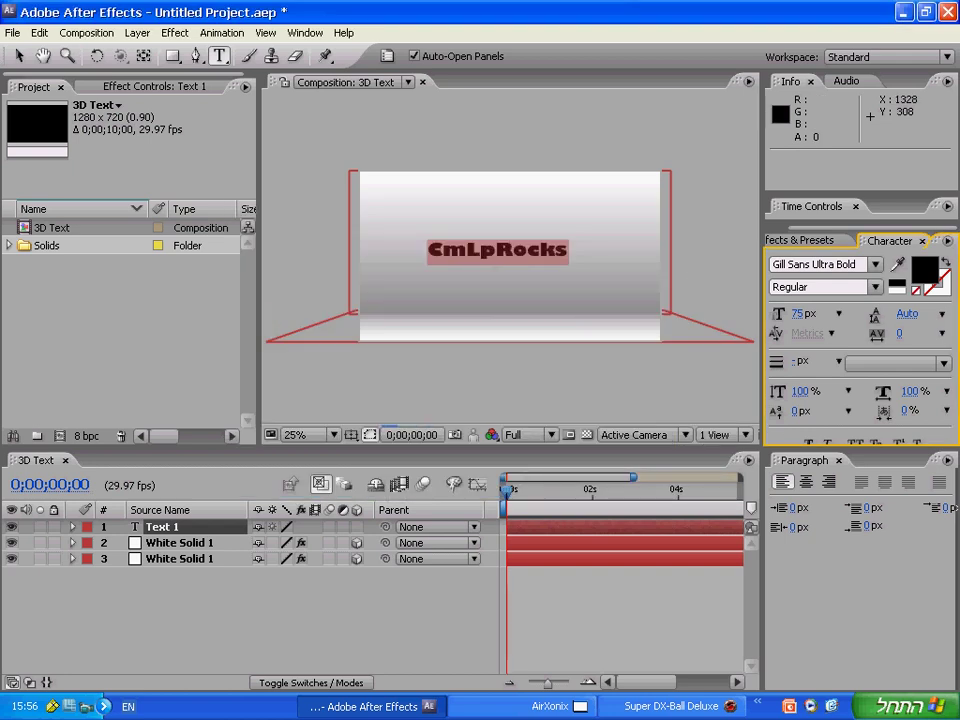
key("KP_Enter")
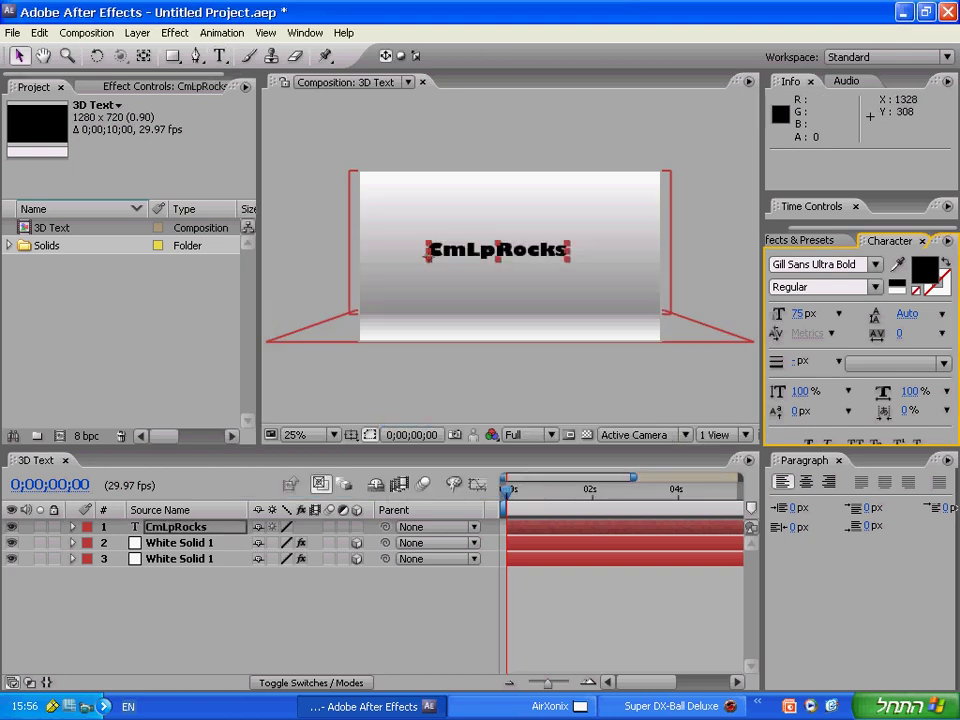
- Stretch the text to about 112% by 213% and center it in the frame with the Title/Action Safe overlay shown temporarily
left_click_drag(567, 243, 585, 229)
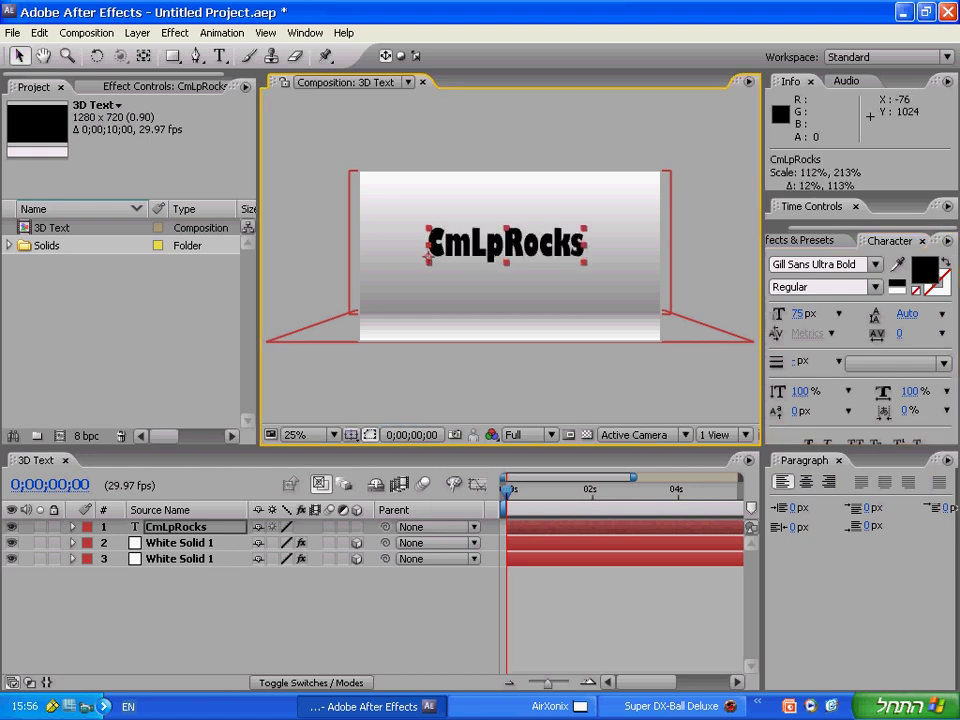
left_click(351, 435)
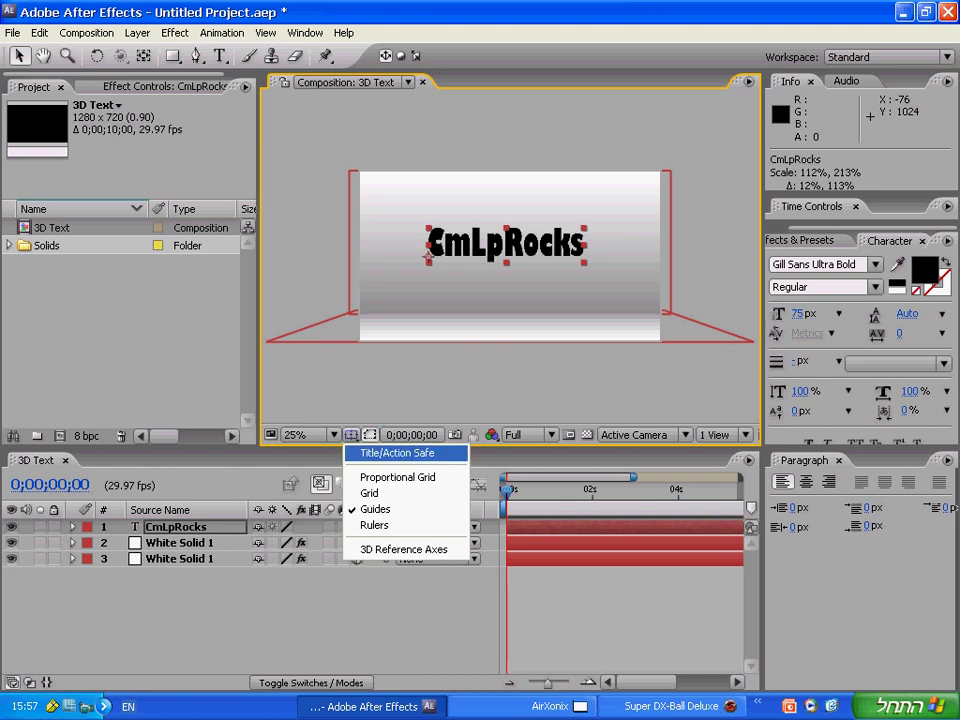
left_click(397, 453)
mouse_move(428, 255)
left_mouse_down()
mouse_move(422, 282)
mouse_move(427, 265)
left_mouse_up()
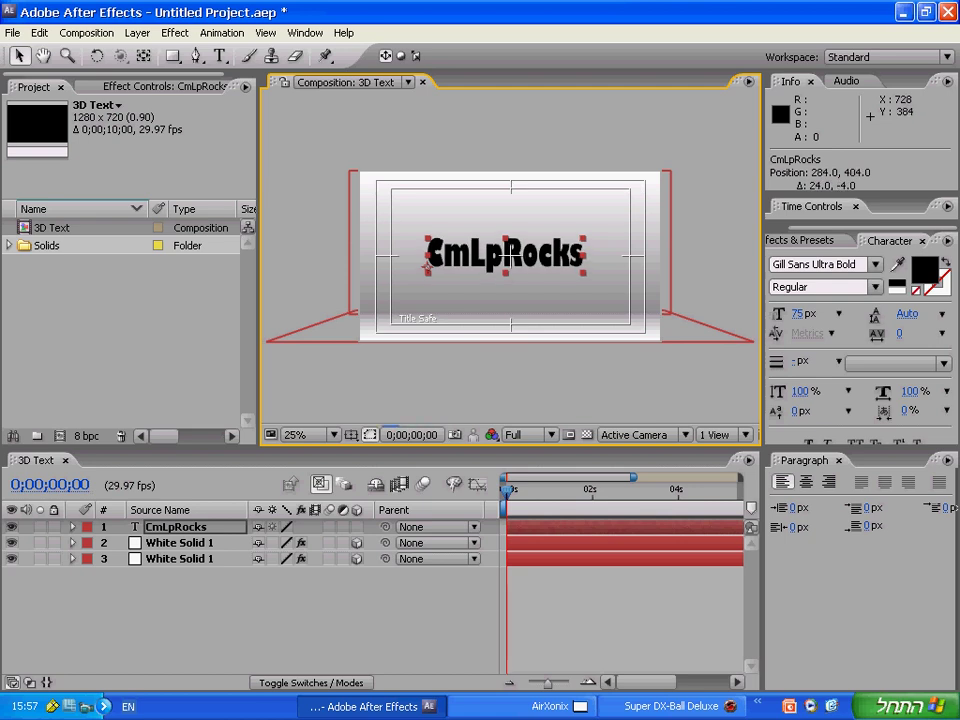
left_click(350, 434)
left_click(385, 433)
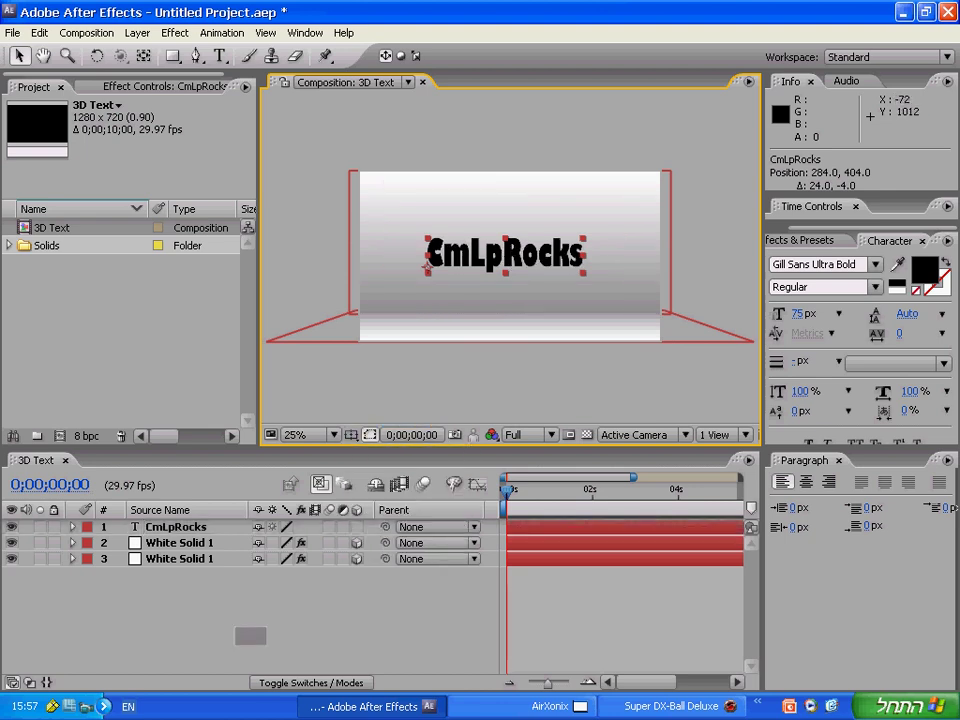
left_click(244, 633)
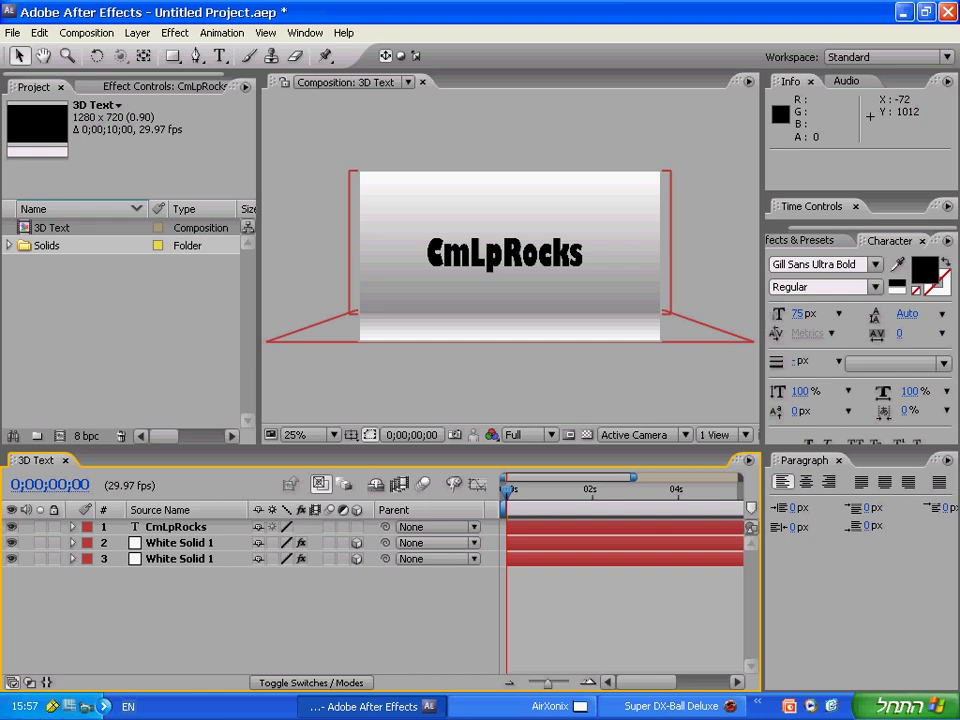
- Create a new 1280 x 720 solid layer colored black (#000000)
left_click(137, 33)
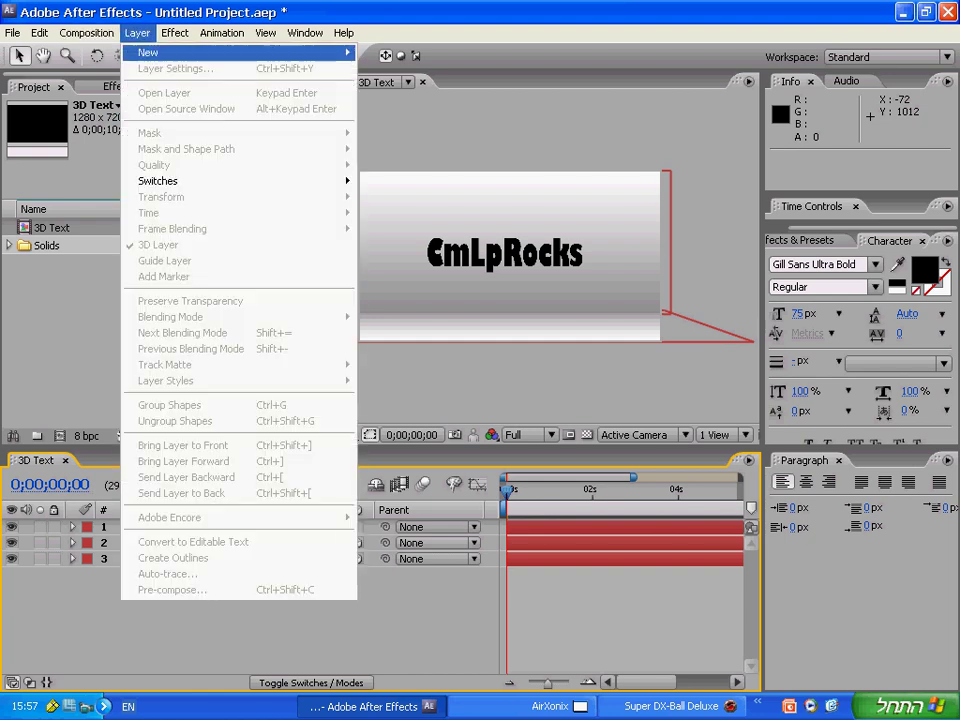
mouse_move(150, 52)
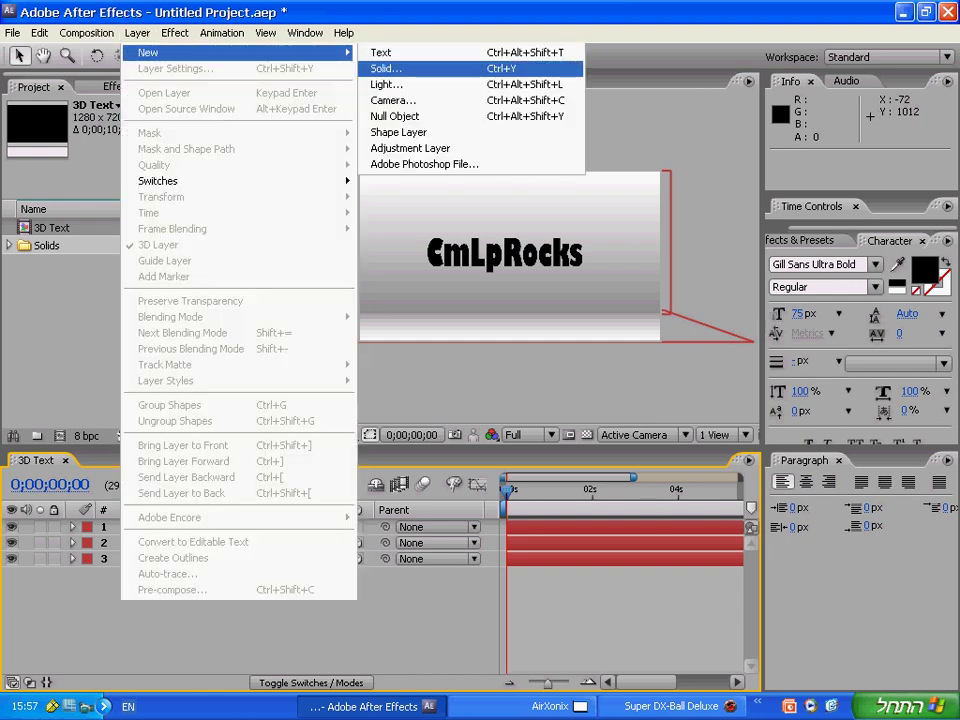
left_click(385, 68)
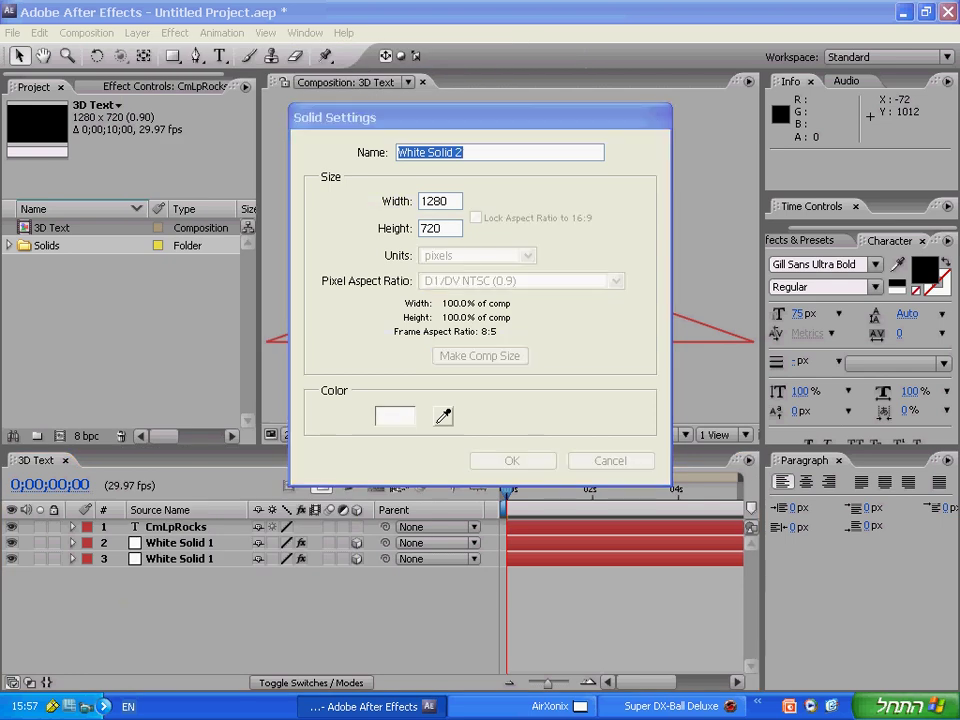
left_click(395, 416)
left_click_drag(400, 424, 487, 479)
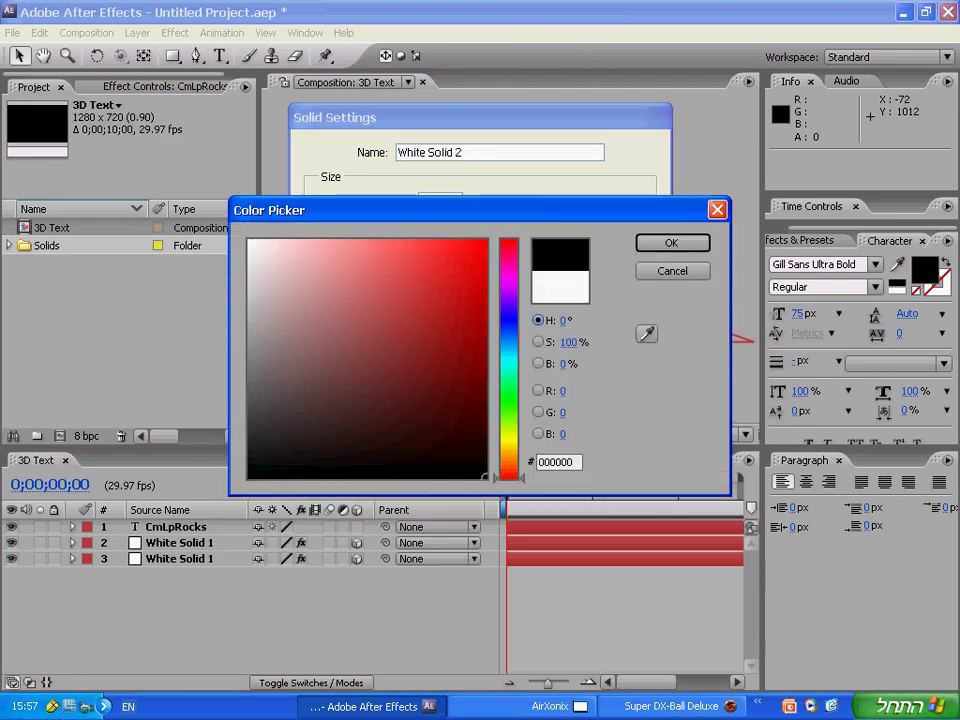
left_click(672, 243)
left_click(512, 461)
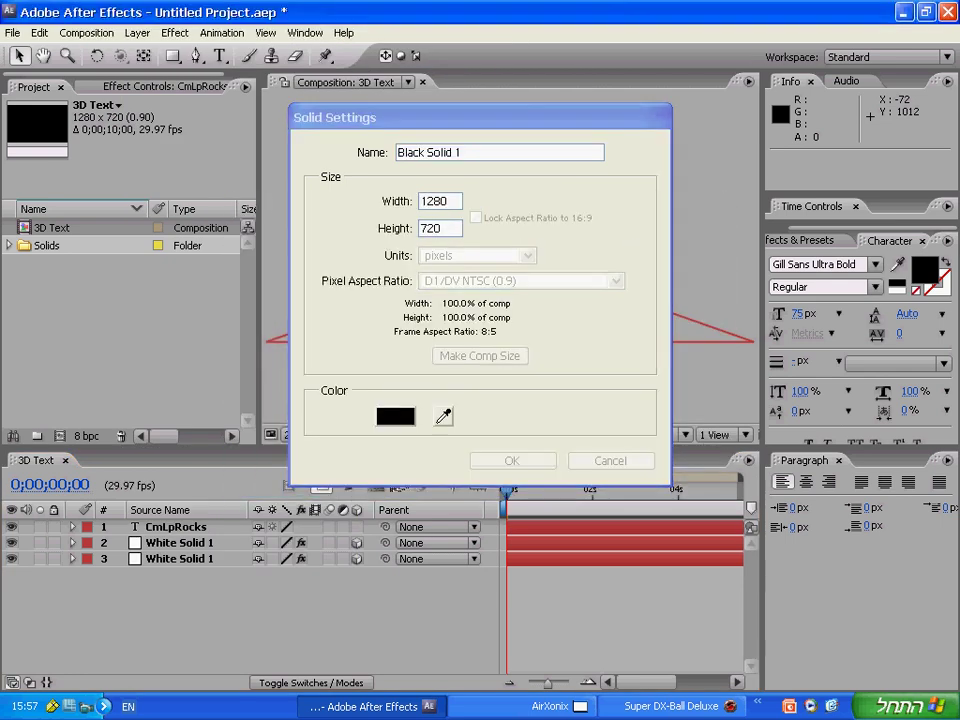
- Find the Shatter effect and apply it to the black solid
left_click(802, 241)
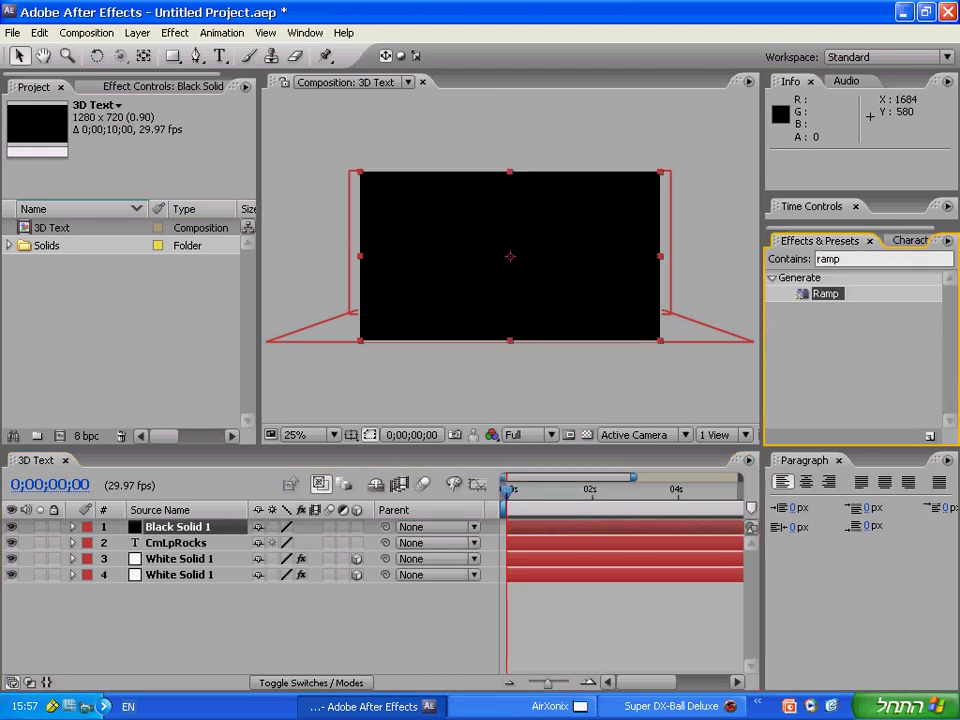
left_click_drag(846, 259, 812, 260)
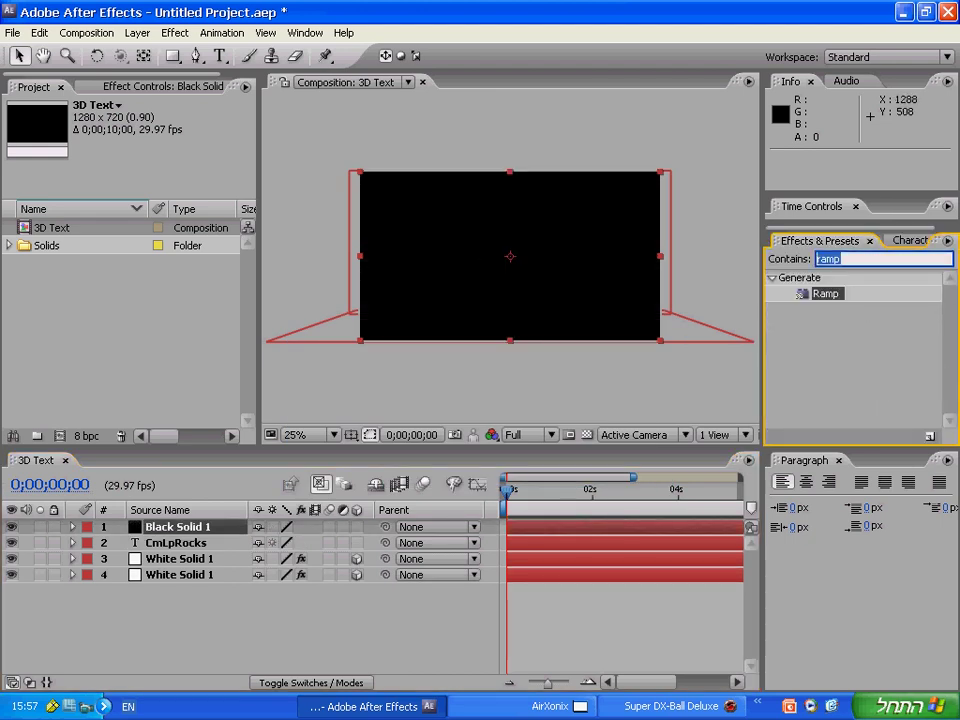
type("shatter")
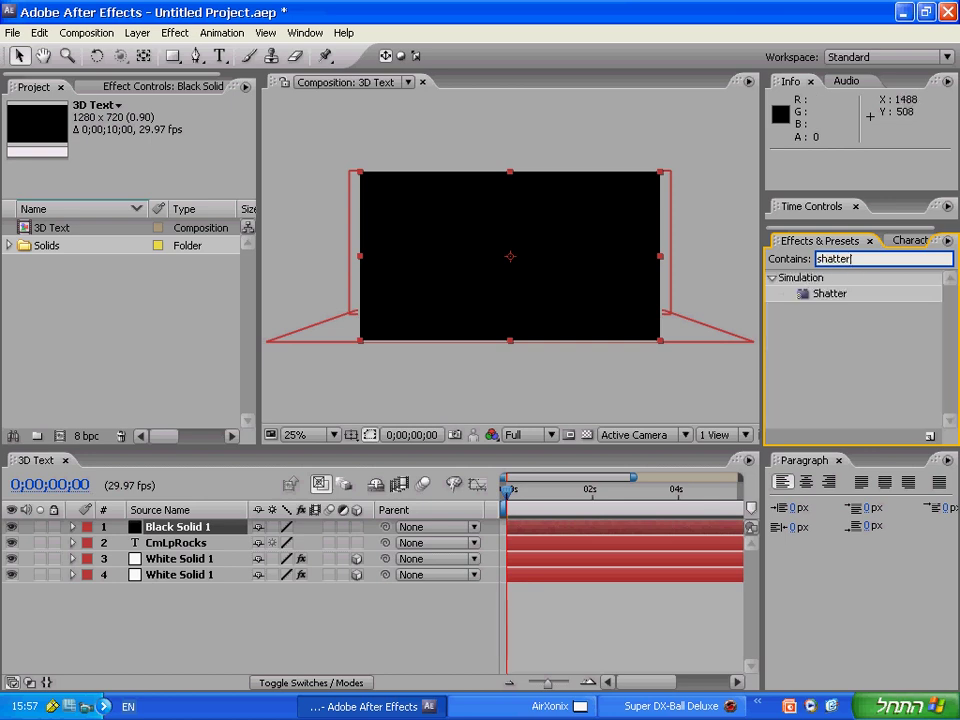
left_click_drag(829, 294, 458, 293)
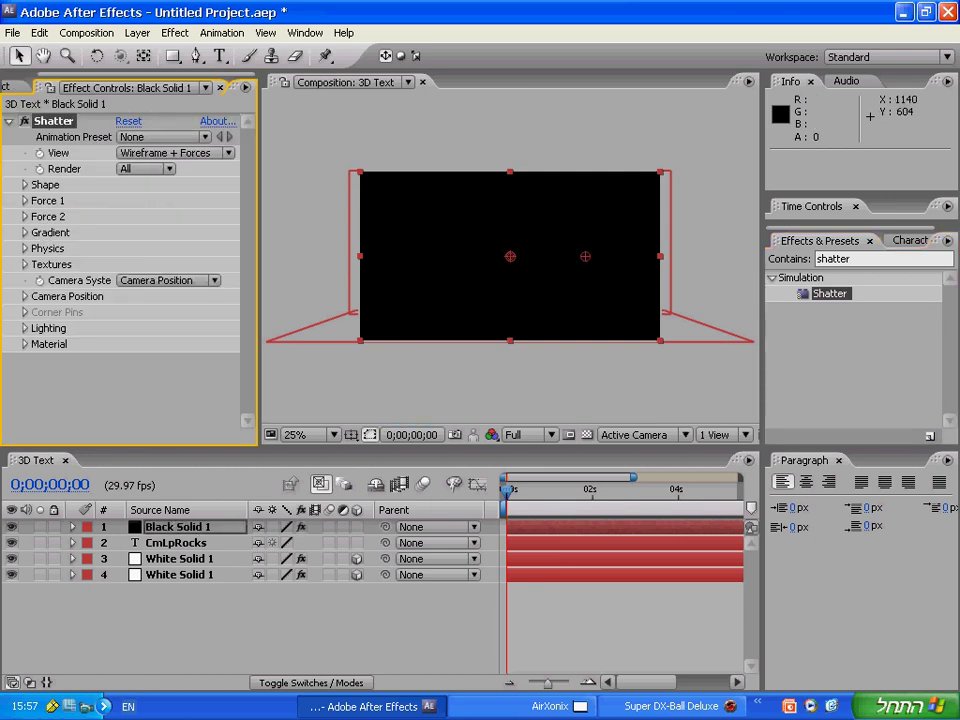
- Set the Shatter view to Rendered and its shape pattern to Custom
left_click(175, 153)
left_click(157, 89)
left_click(24, 185)
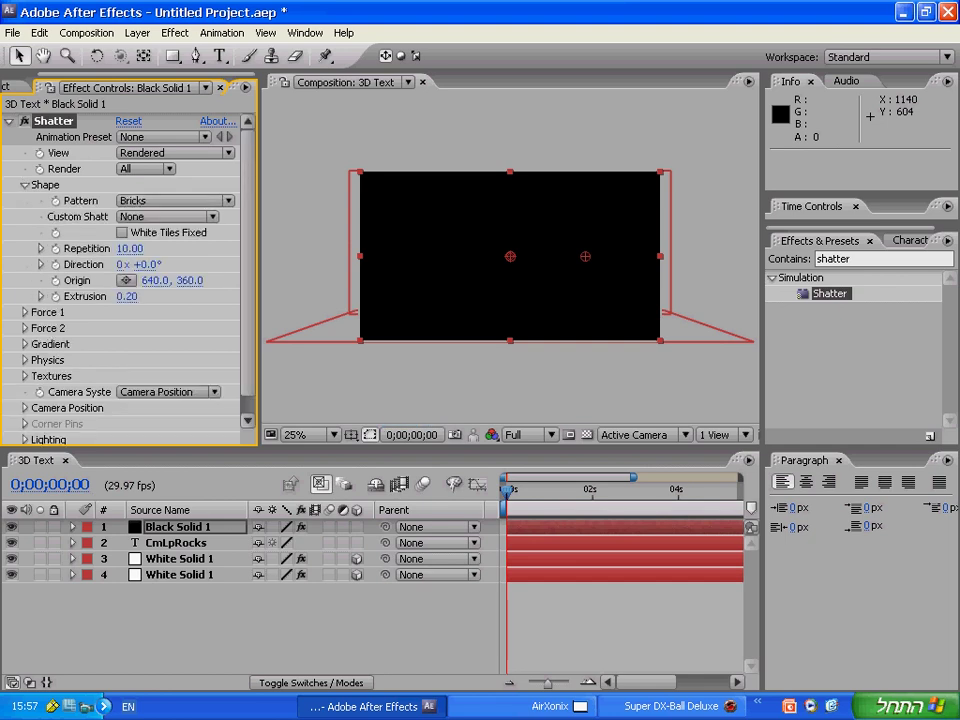
left_click(175, 200)
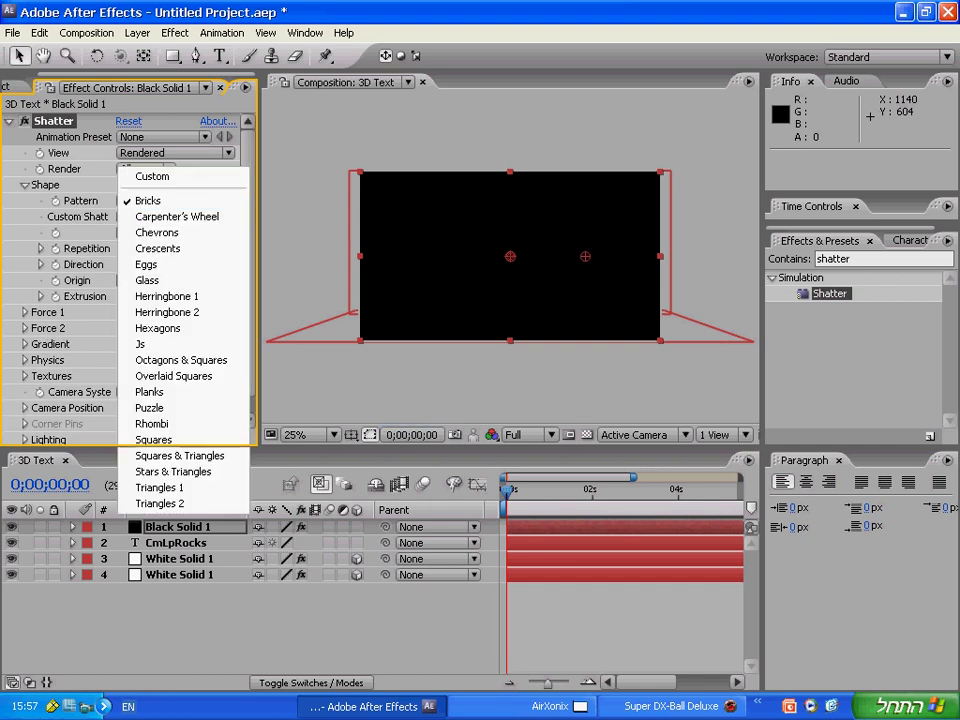
left_click(155, 176)
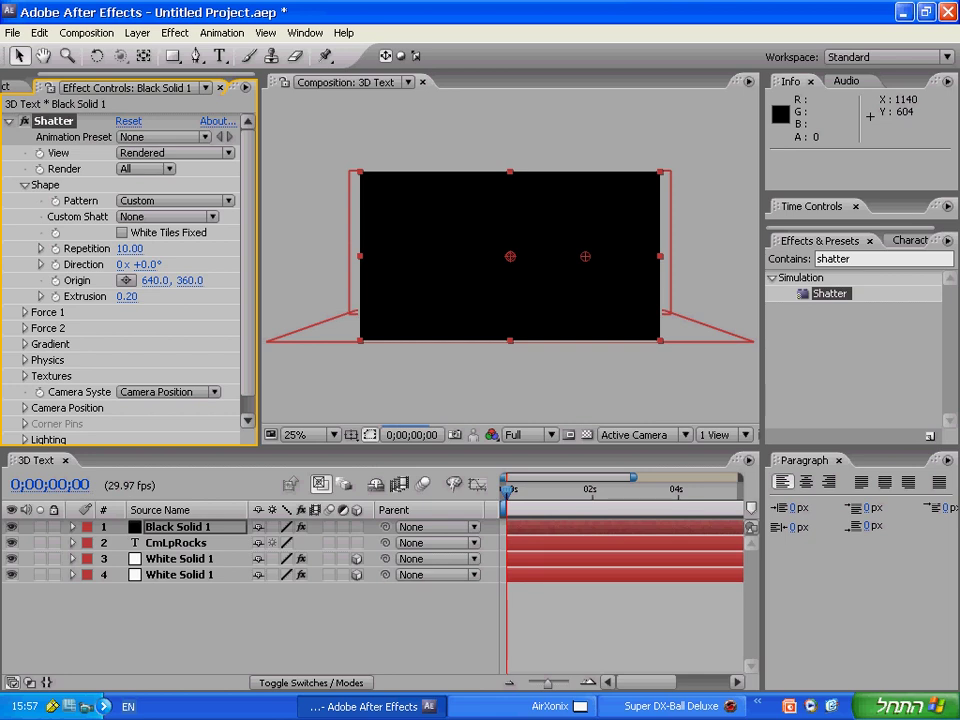
- Use the CmLpRocks layer as the custom shatter map and hide that text layer in the composition
left_click(168, 216)
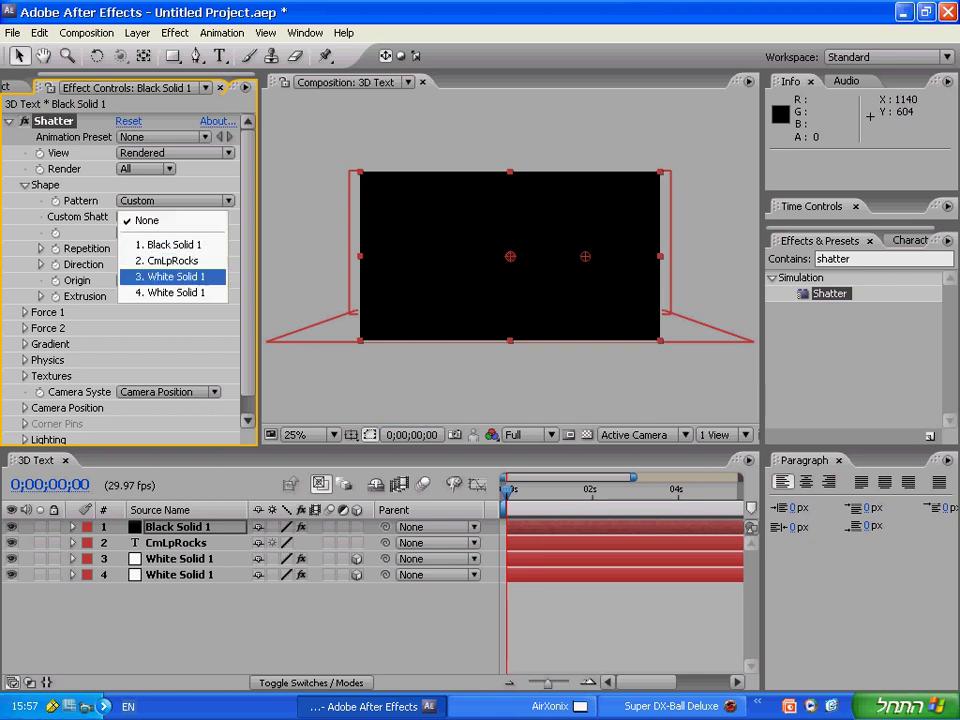
left_click(172, 261)
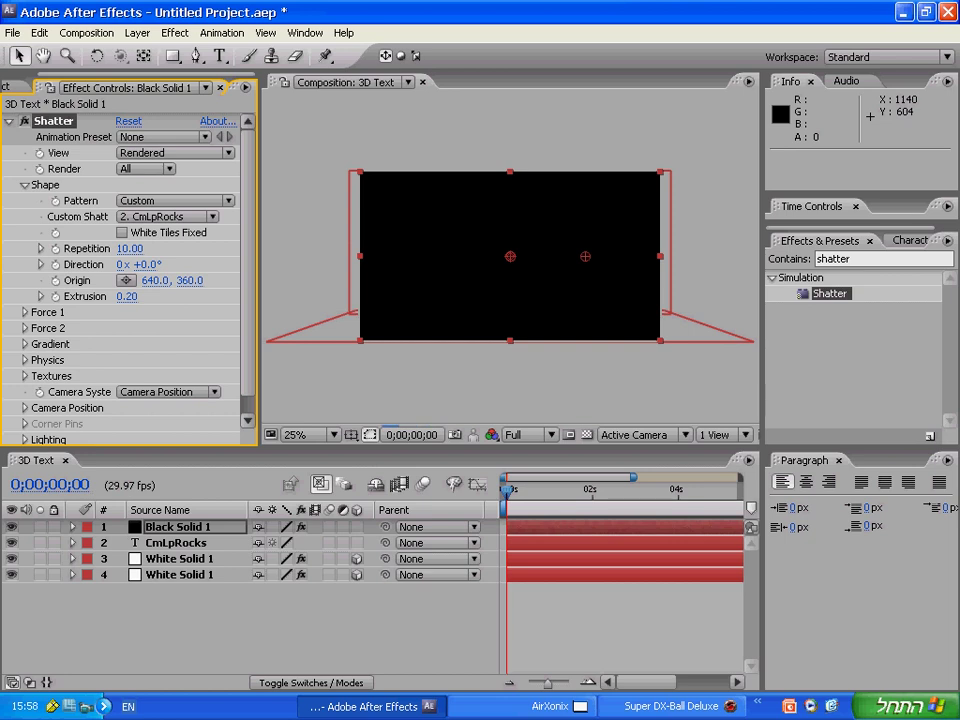
left_click(12, 543)
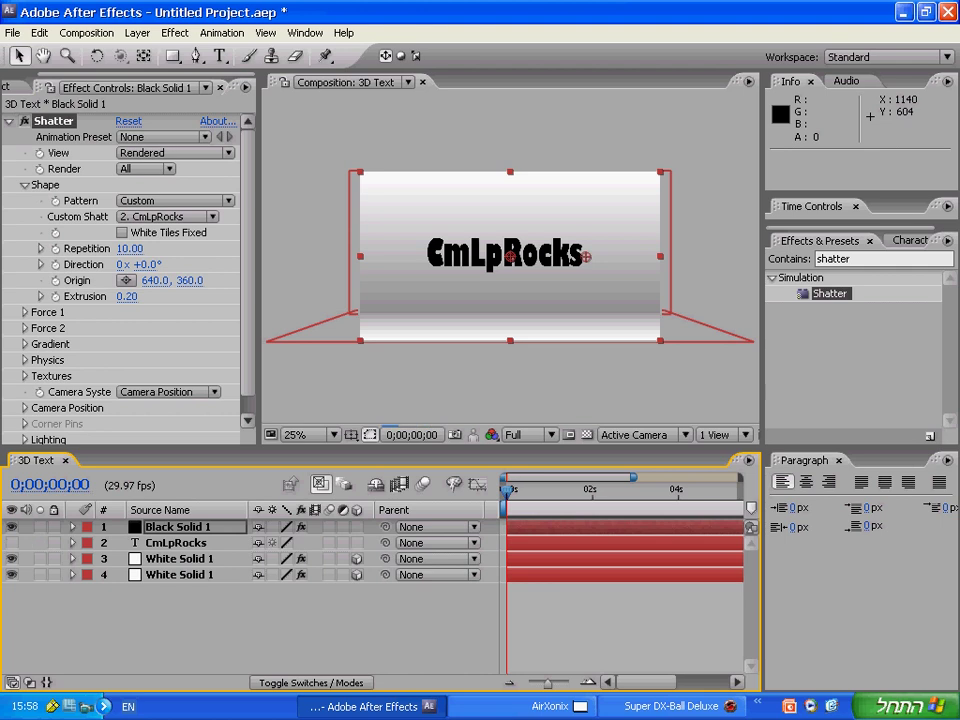
- Set the Shatter shape's extrusion to 1.2
key("period")
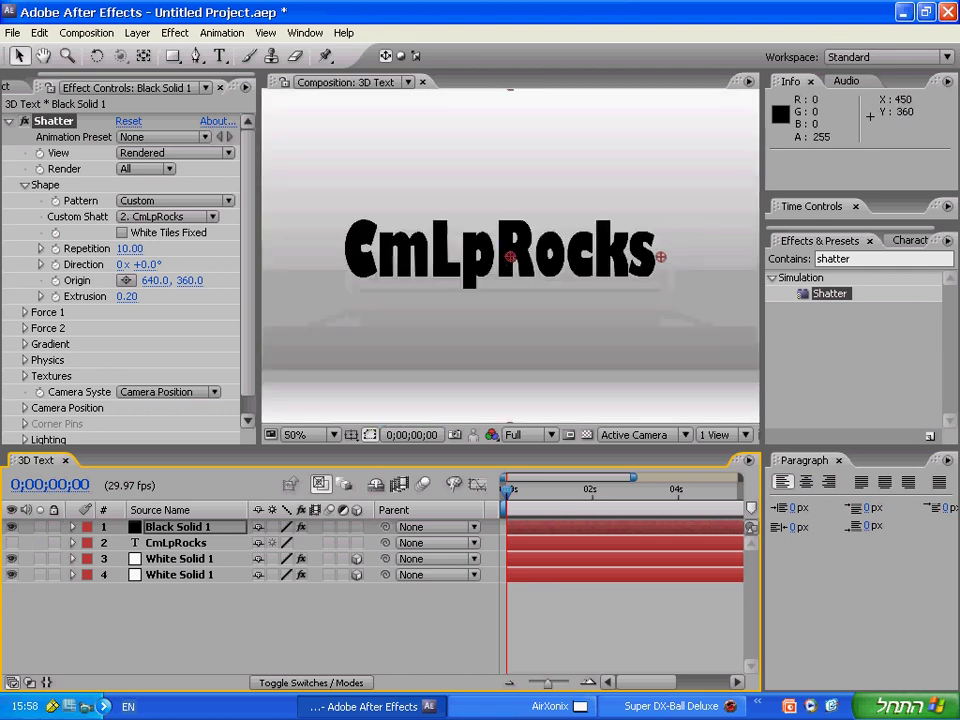
key("period")
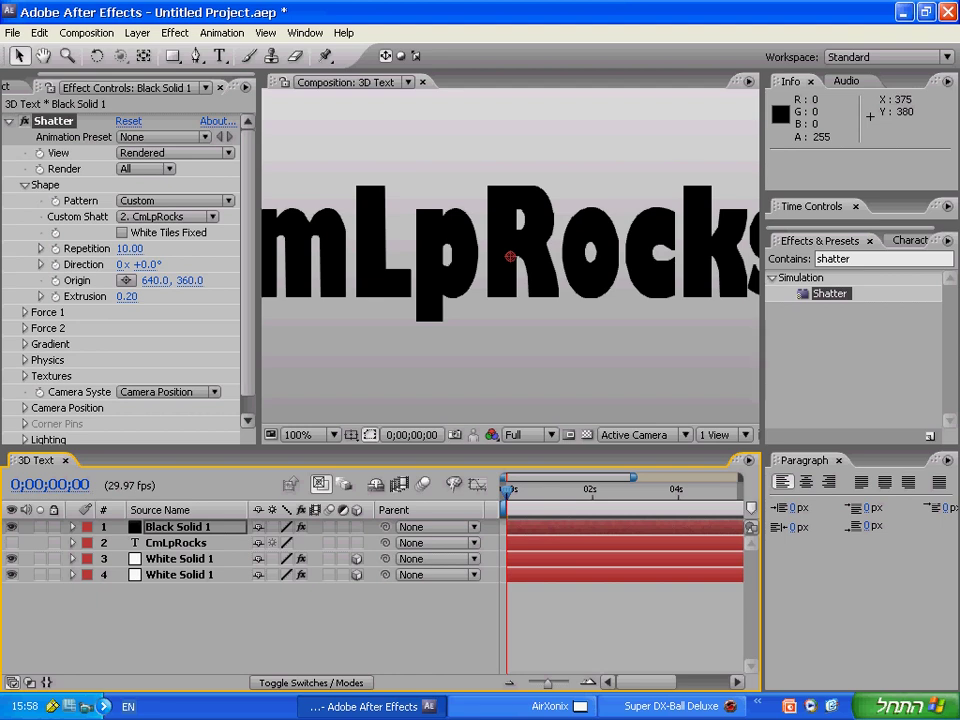
left_click_drag(127, 297, 141, 297)
left_click(127, 297)
type("1.2")
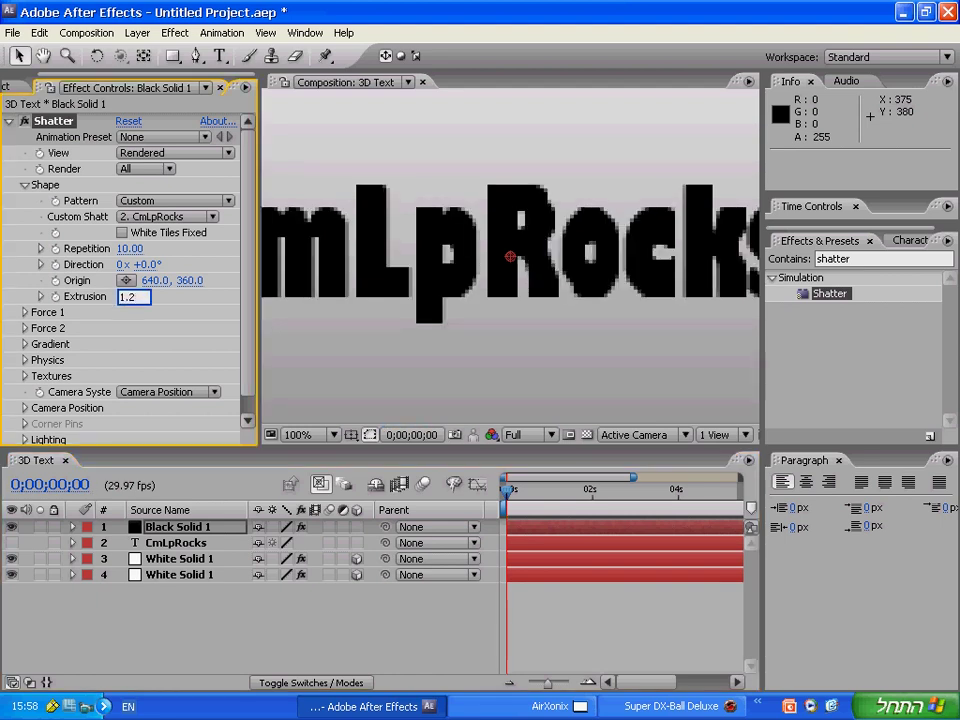
key("Return")
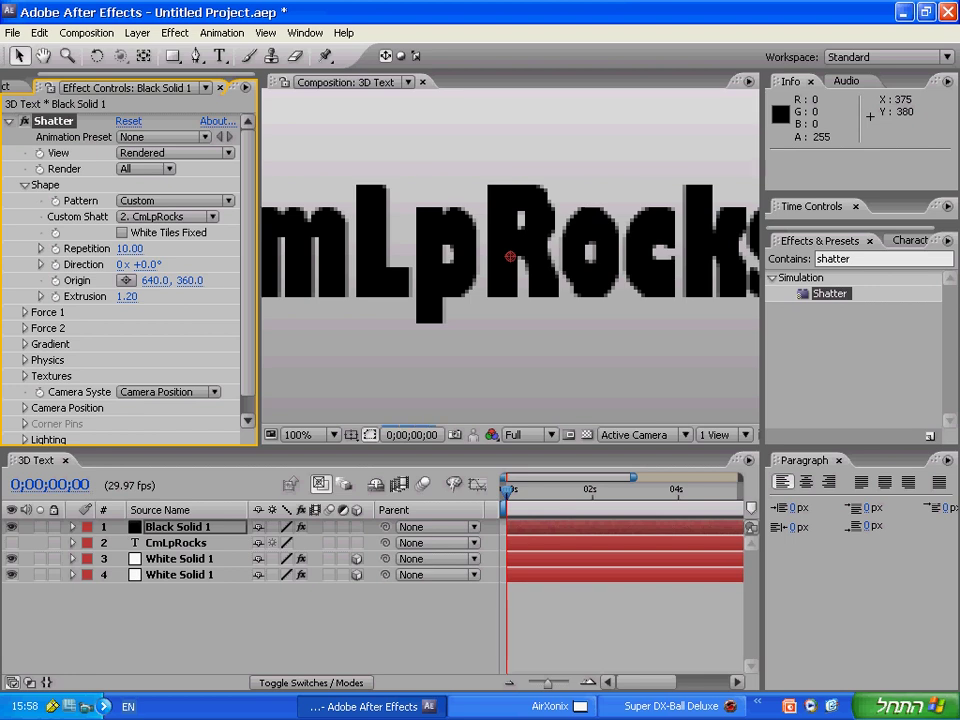
- Close the Paragraph panel to give the timeline more width
key(".")
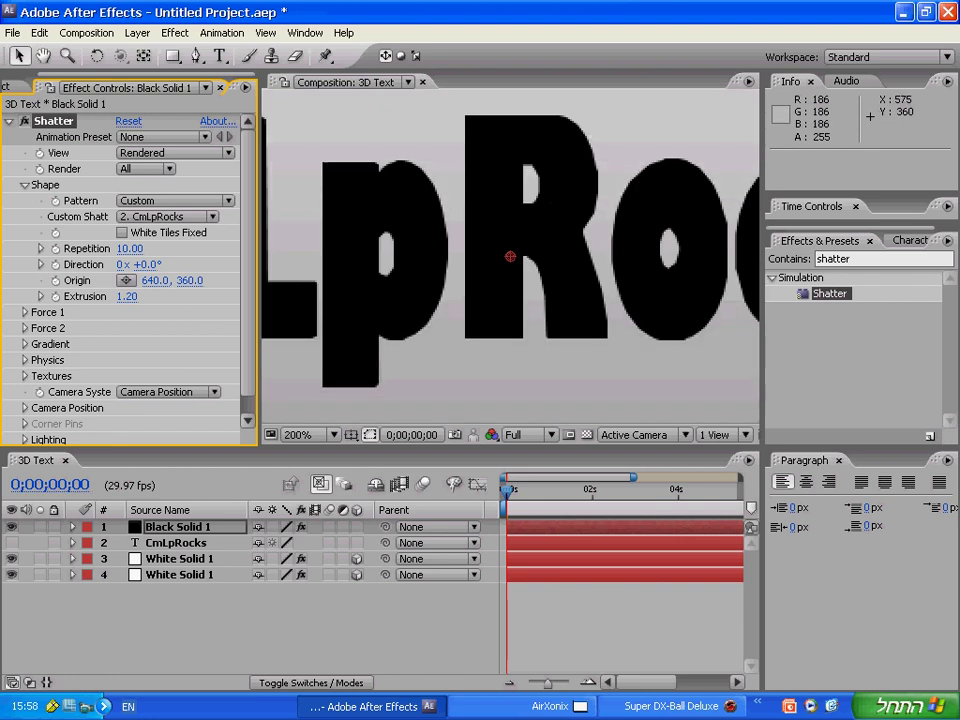
scroll(322, 325, "down", 3)
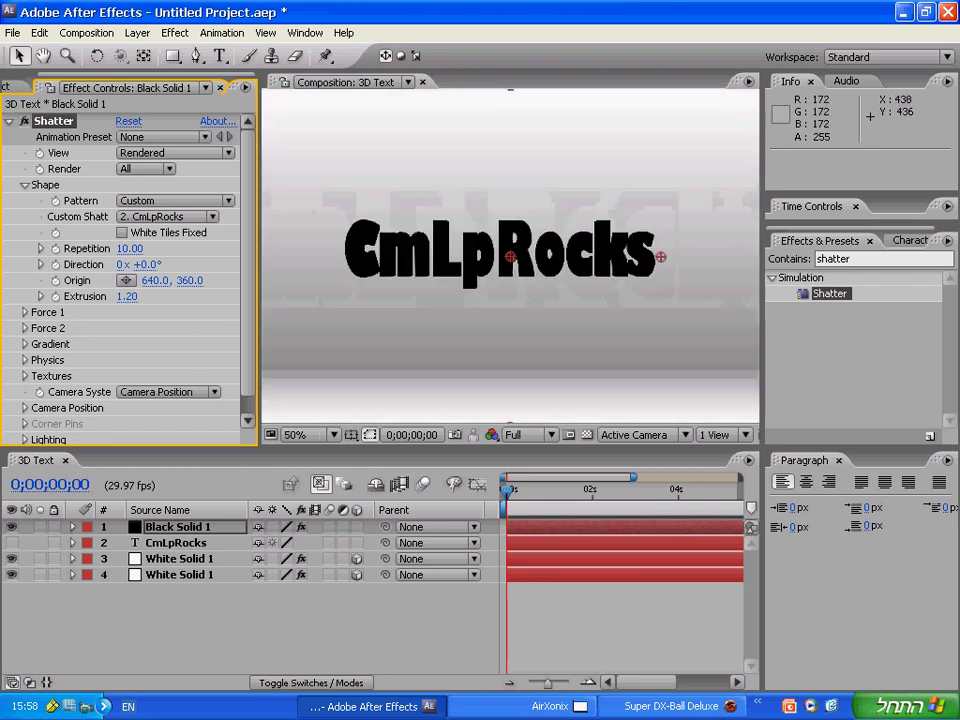
scroll(440, 325, "up", 2)
scroll(440, 325, "down", 1)
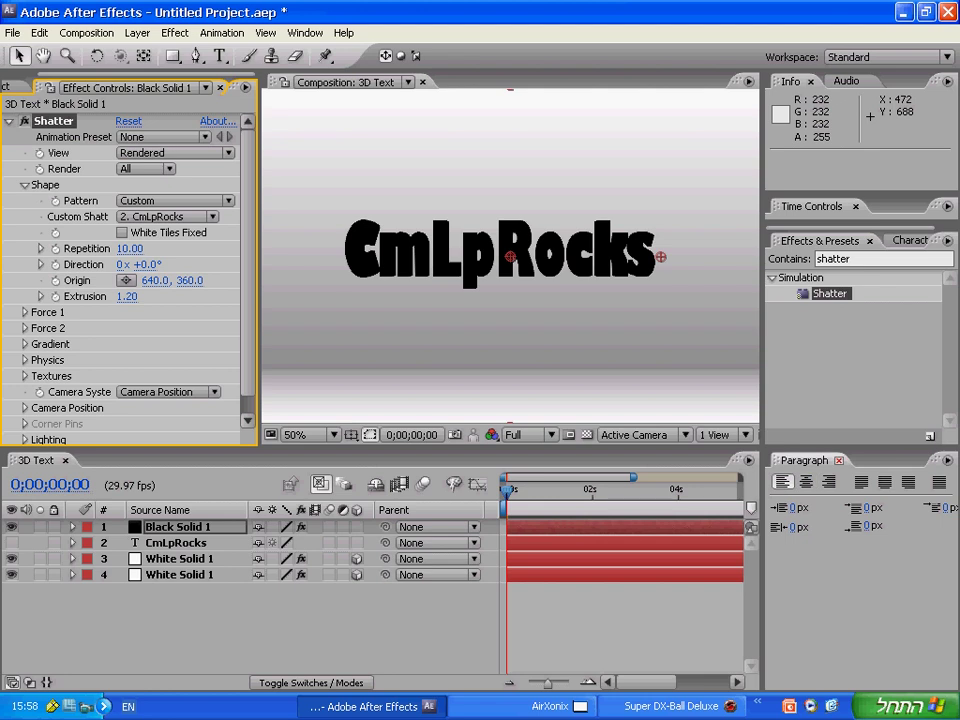
left_click(839, 460)
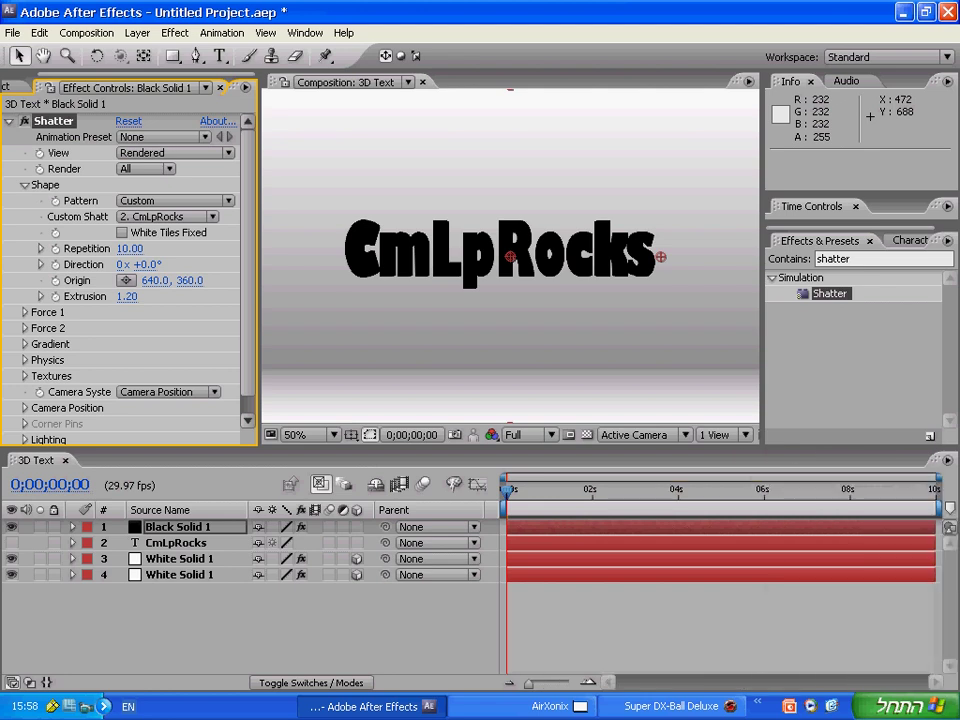
- Scrub through the first three seconds to examine how the letters shatter, and return to the first frame
left_click_drag(506, 491, 512, 491)
key("space")
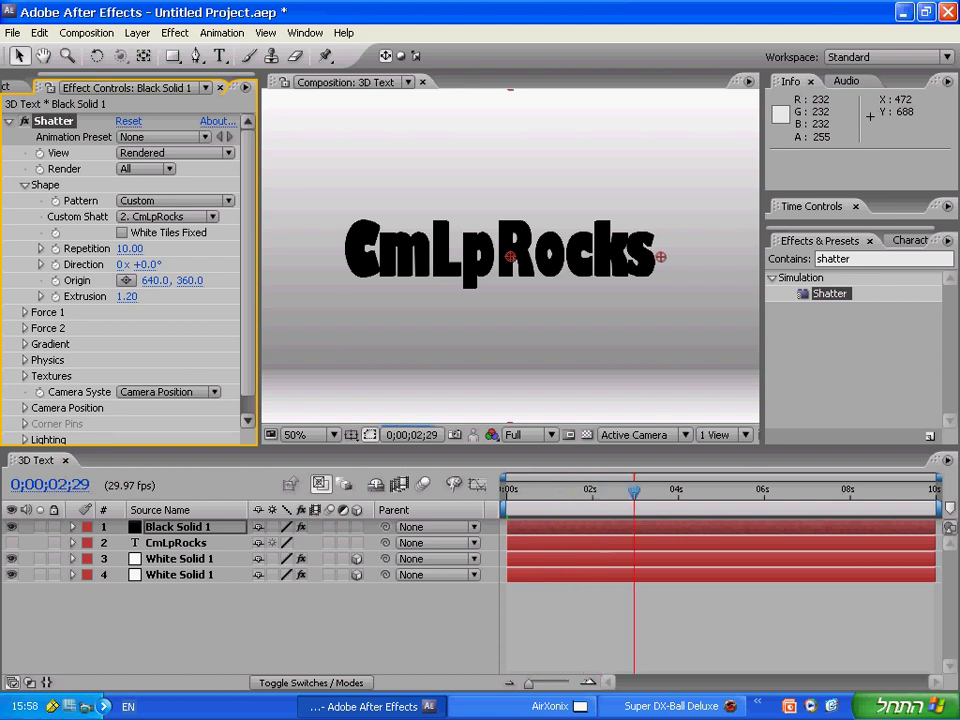
left_click_drag(601, 491, 561, 491)
key("Page_Up")
key("Page_Up")
key("Page_Up")
key("Page_Up")
key("Page_Up")
key("Page_Up")
key("Page_Up")
key("Page_Up")
key("Page_Up")
key("Page_Up")
key("Page_Up")
key("Page_Up")
key("Page_Up")
key("Page_Up")
key("Page_Up")
key("Page_Up")
key("Page_Up")
key("Page_Up")
key("Page_Up")
key("Page_Up")
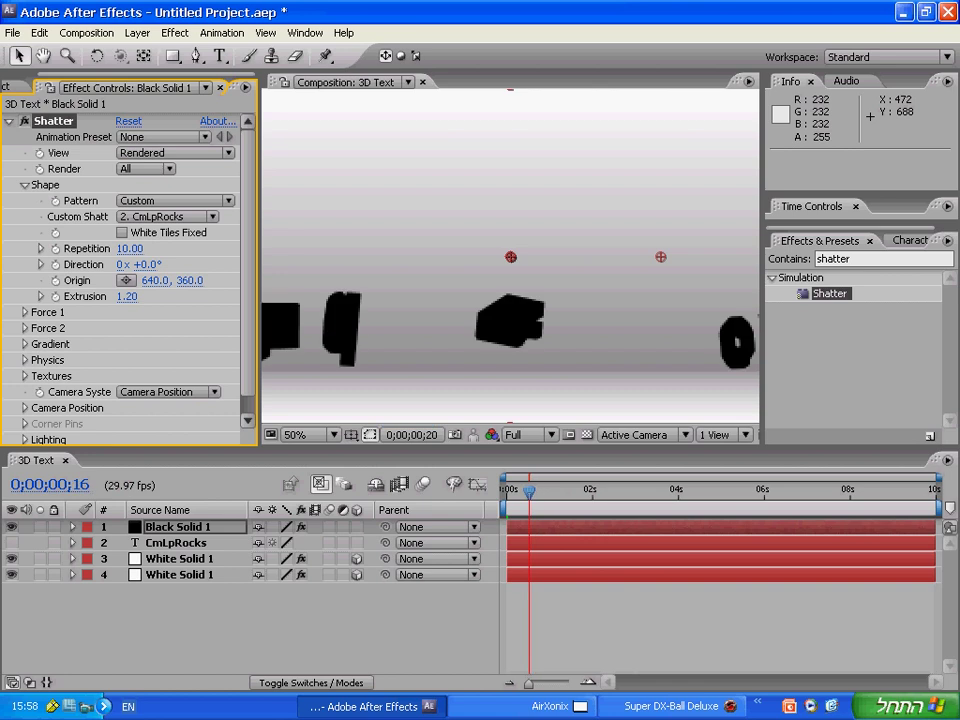
key("Page_Down")
key("Page_Down")
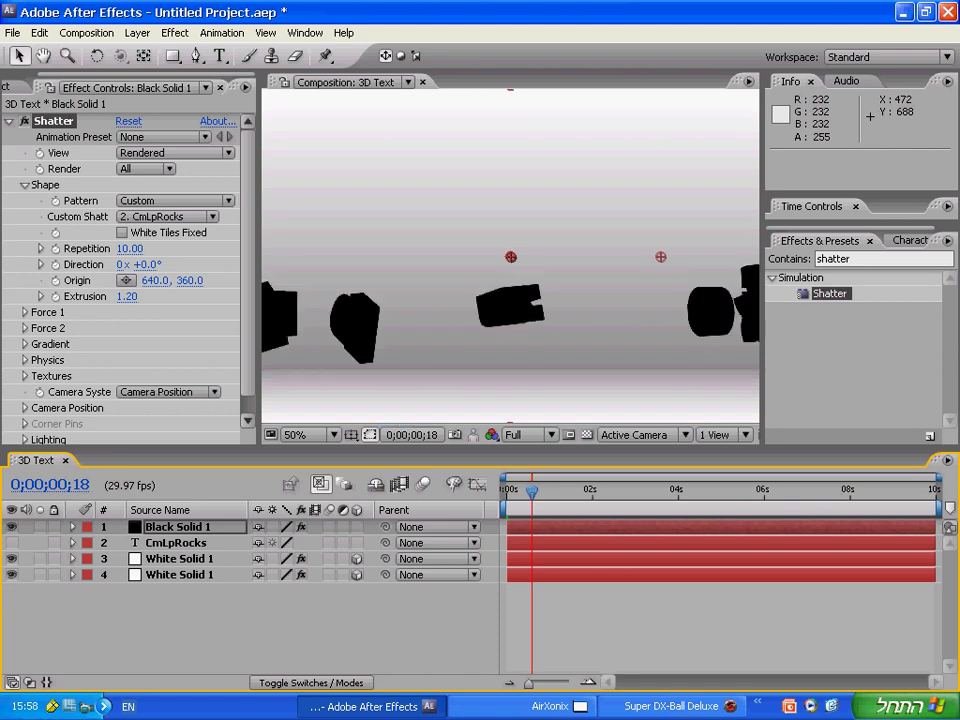
left_click_drag(532, 491, 529, 491)
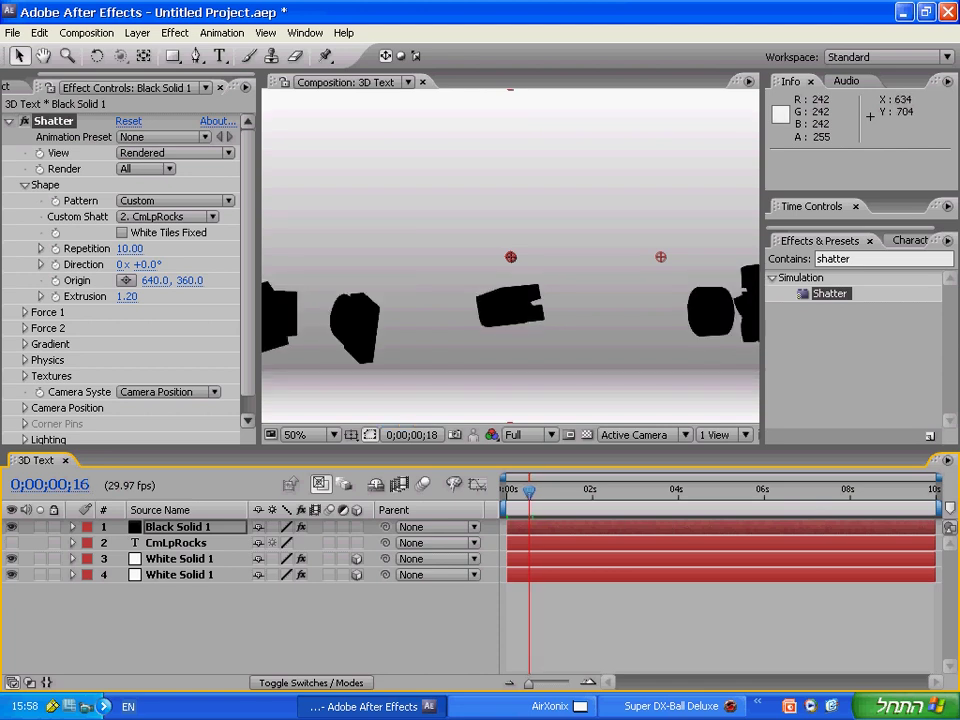
key("Home")
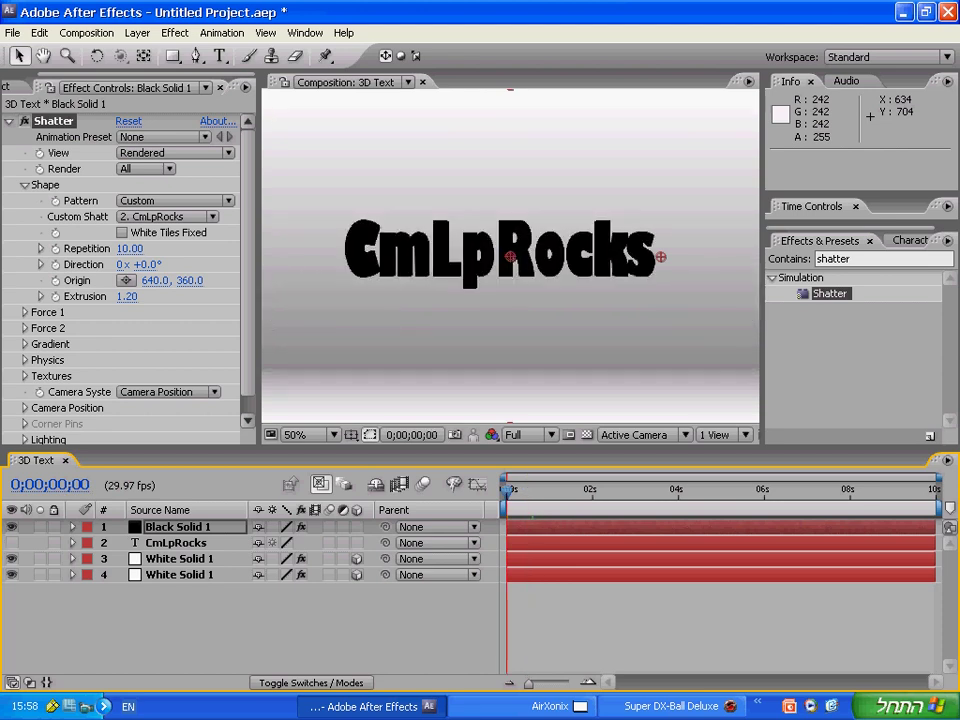
- Set the strength, radius and depth of Shatter's Force 1 to 0
left_click(130, 344)
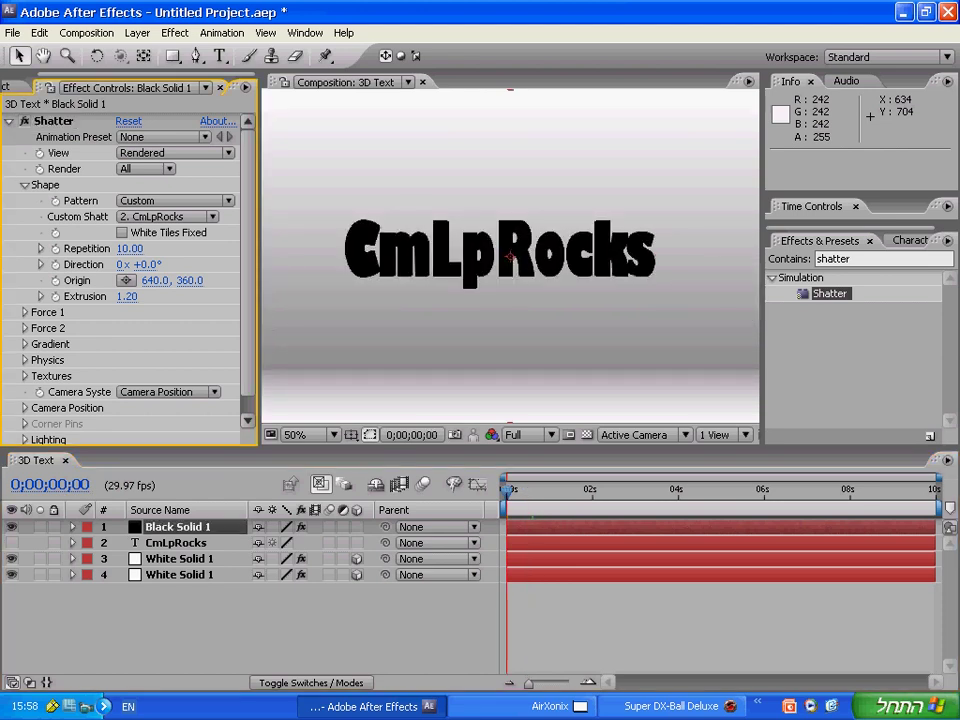
left_click(25, 185)
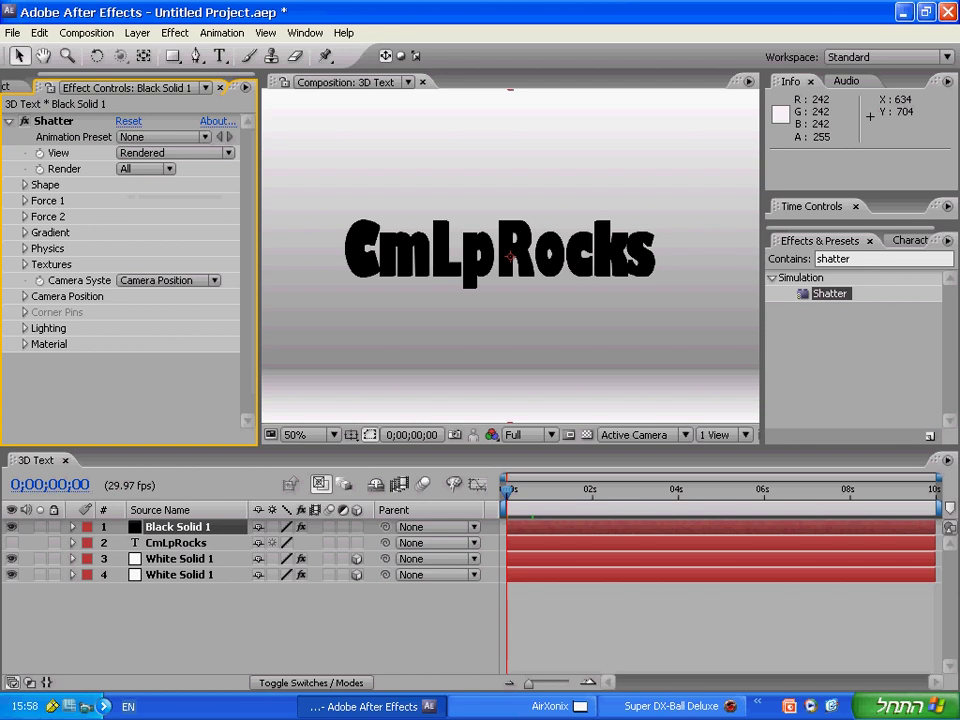
left_click(24, 201)
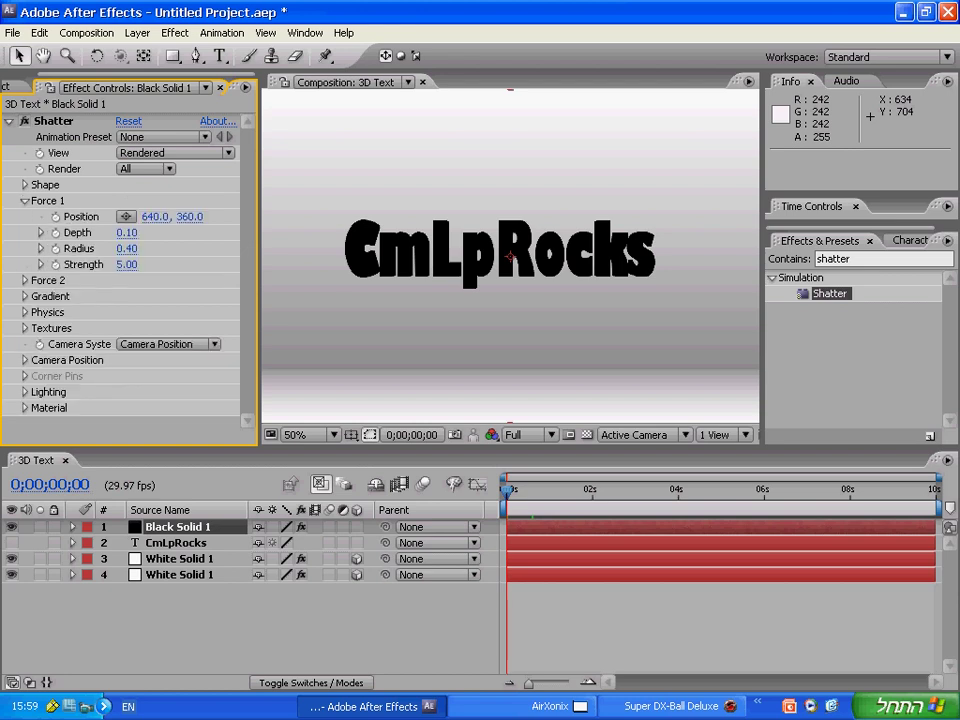
left_click(127, 265)
type("0")
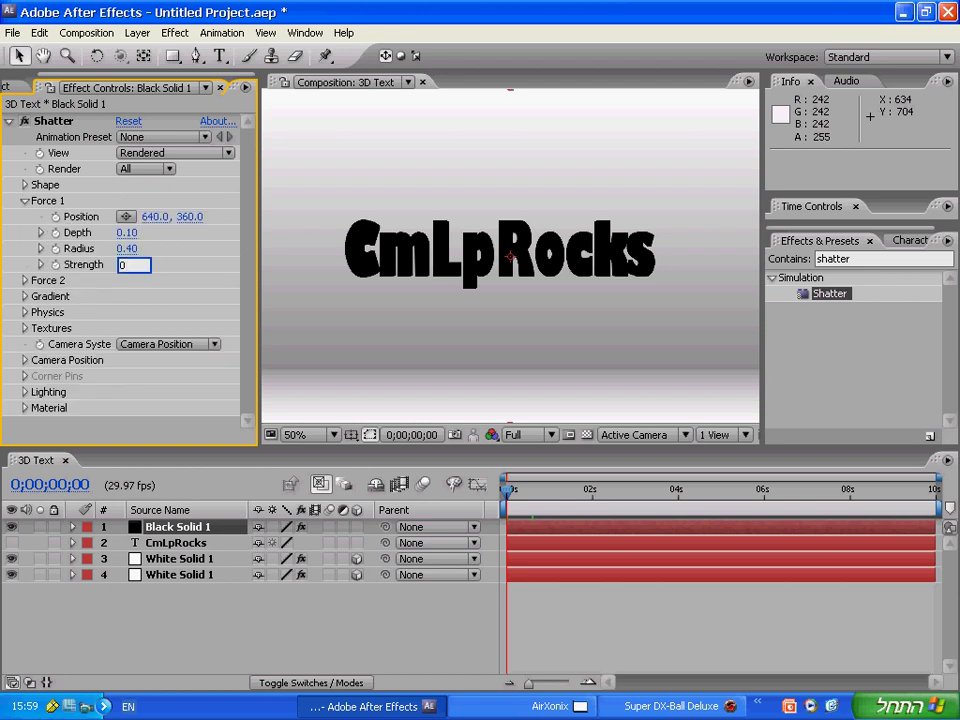
left_click(127, 249)
type("0")
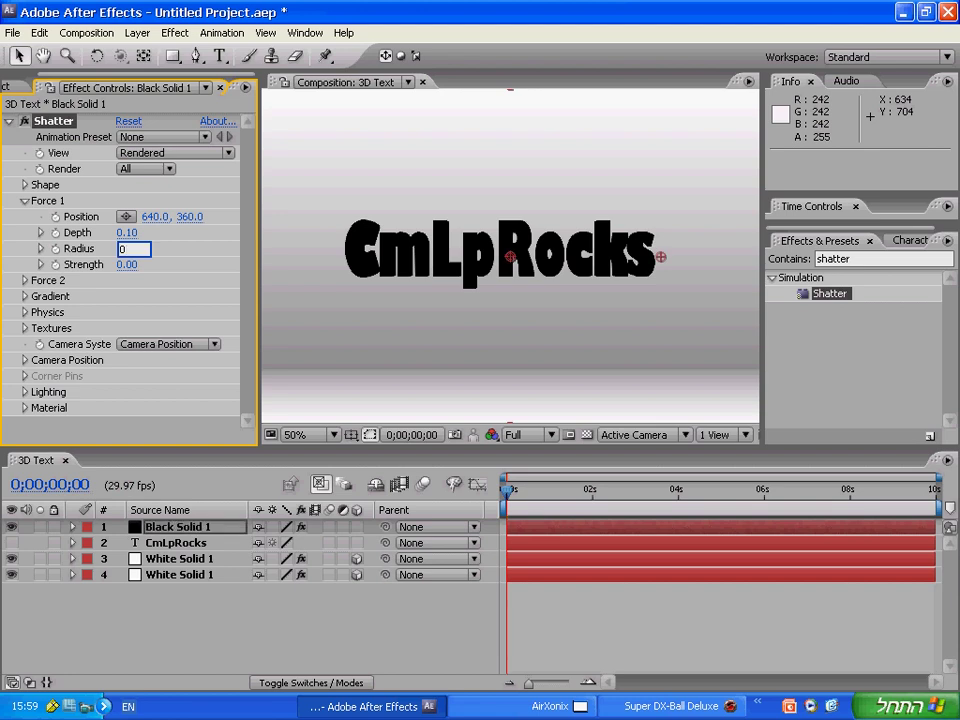
key("Return")
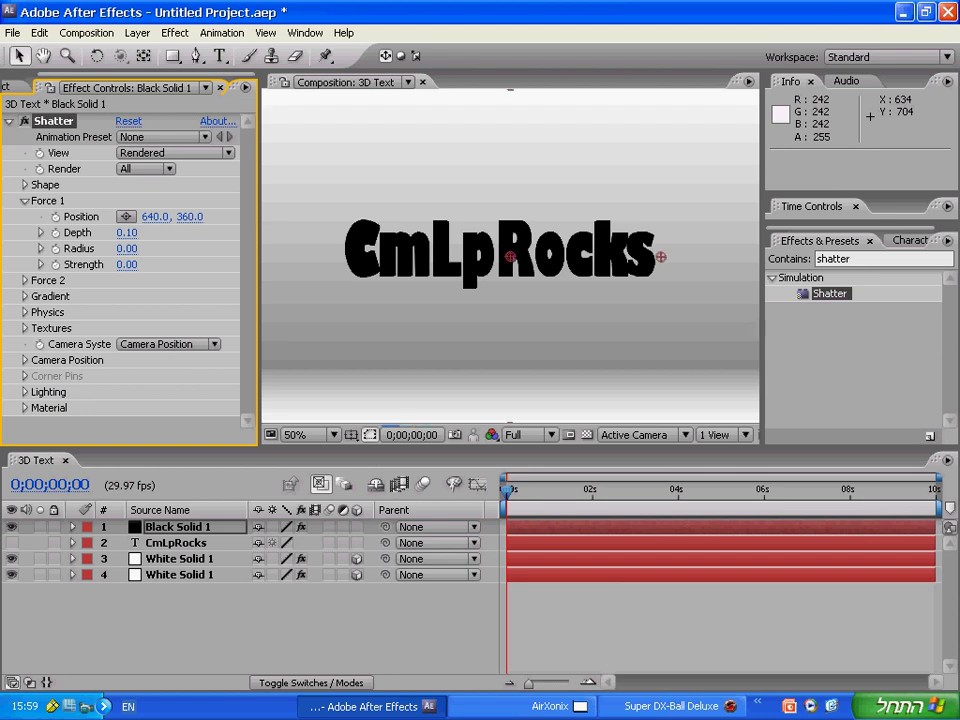
left_click(127, 233)
type("0")
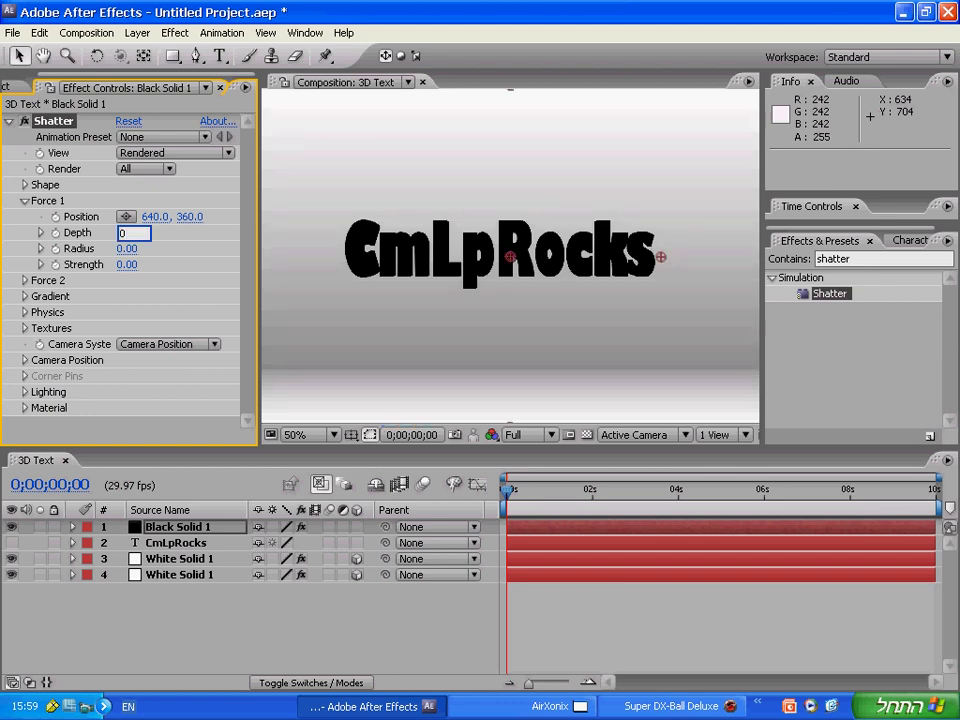
key("Return")
left_click(25, 201)
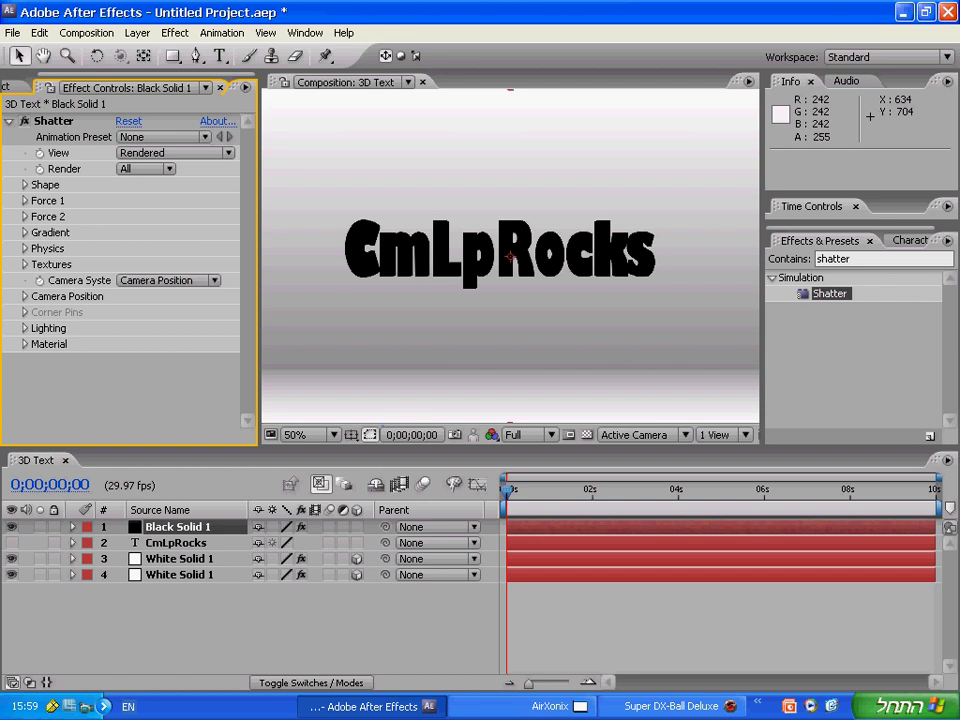
- Set the gravity in Shatter's physics settings to 0
left_click(24, 248)
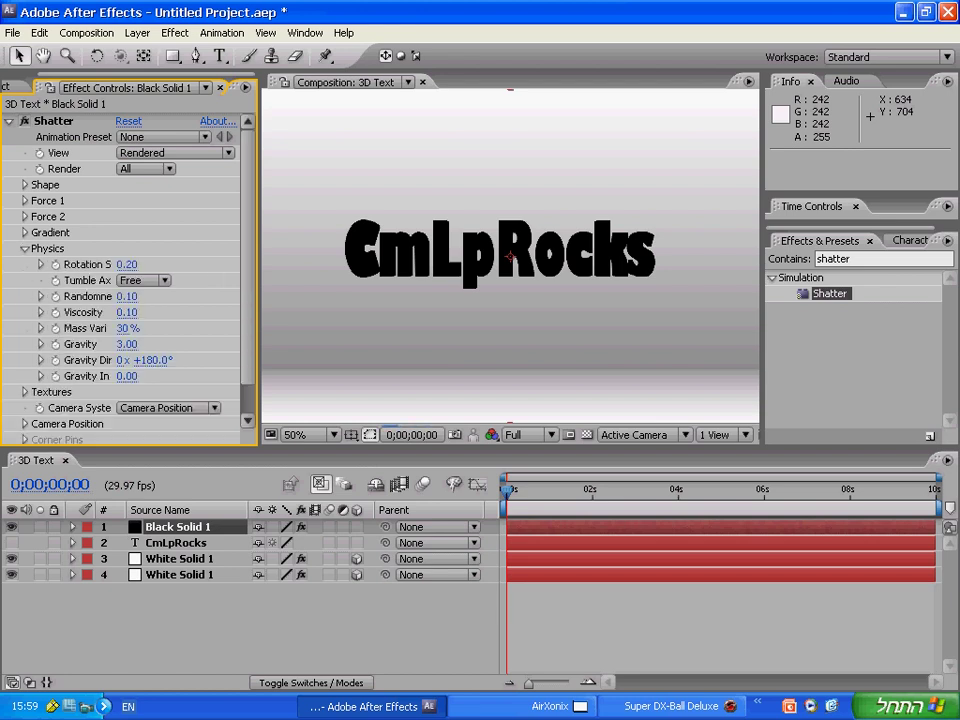
left_click(127, 344)
type("0")
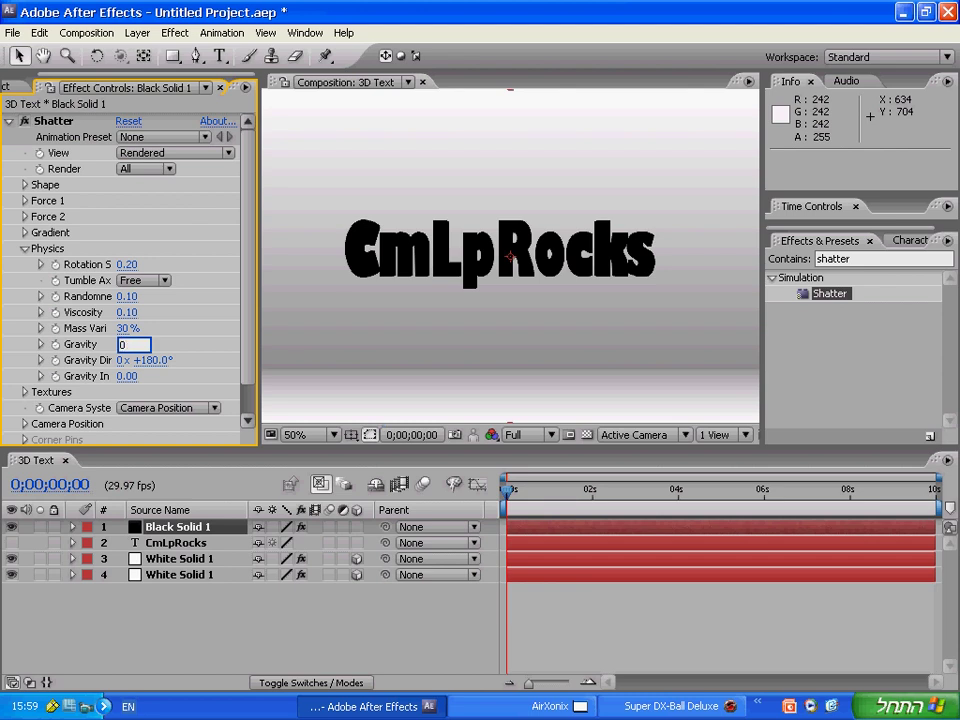
key("Return")
left_click(25, 249)
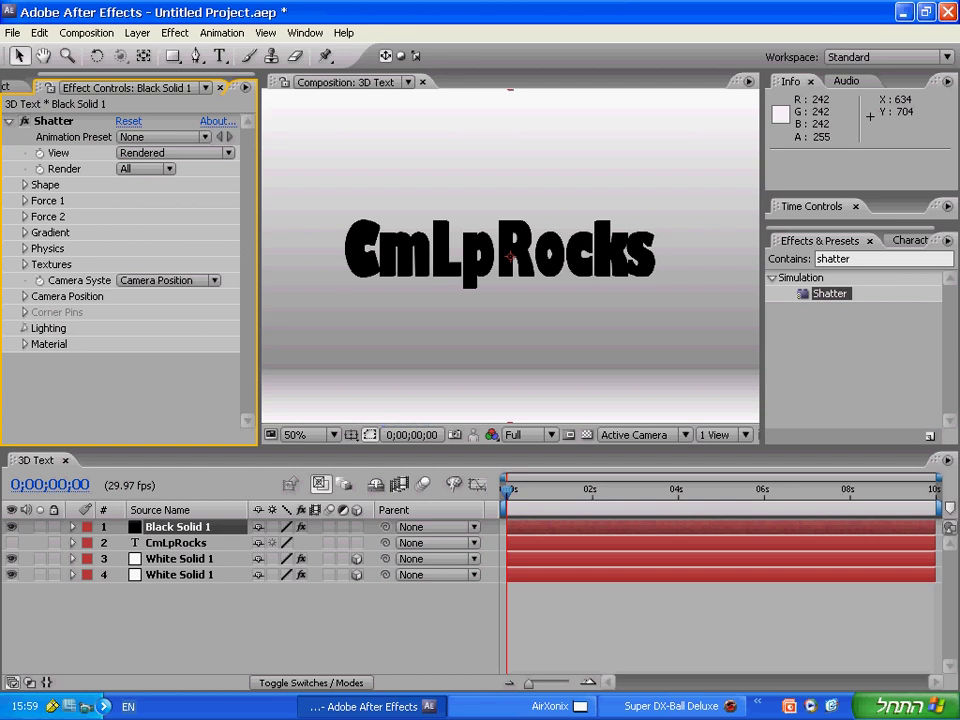
- Set the ambient light in Shatter's lighting settings to 0.6
left_click(24, 328)
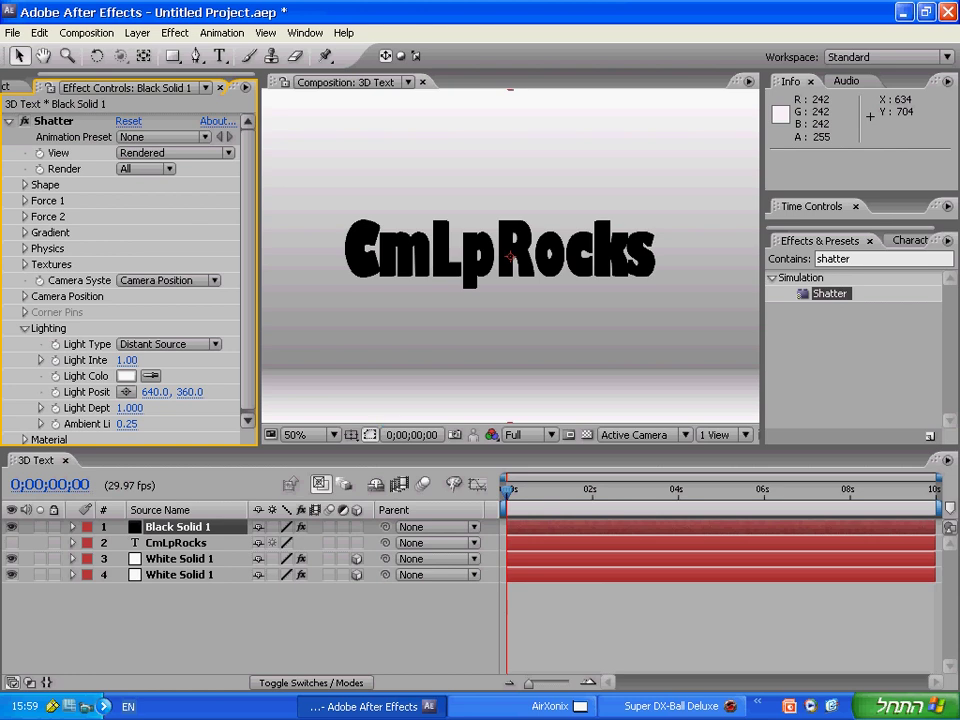
scroll(125, 280, "down", 1)
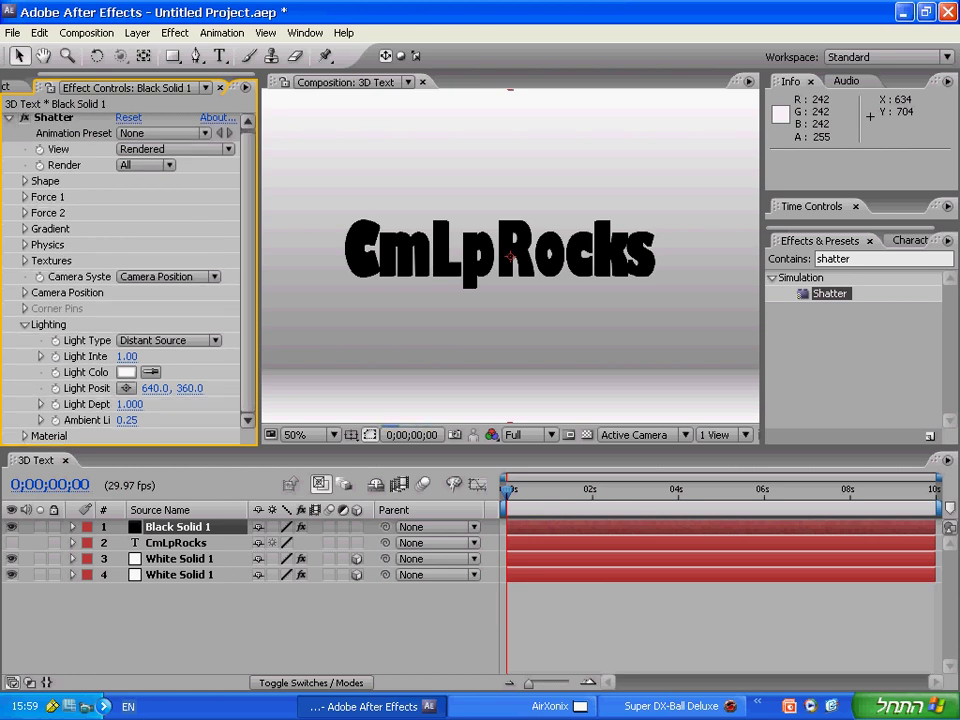
left_click(128, 420)
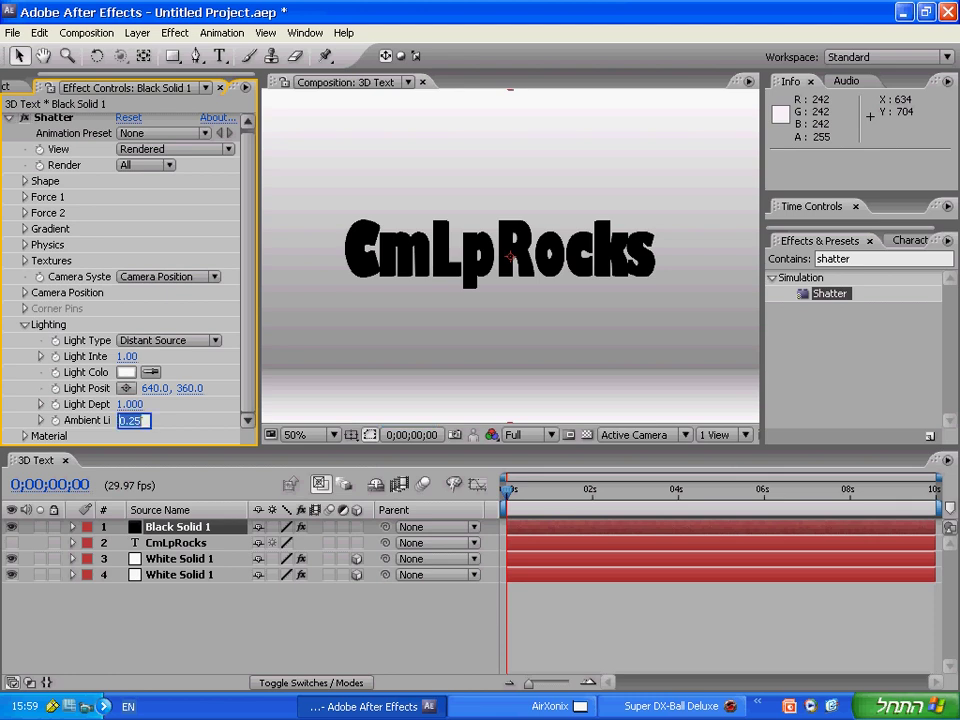
type("0.6")
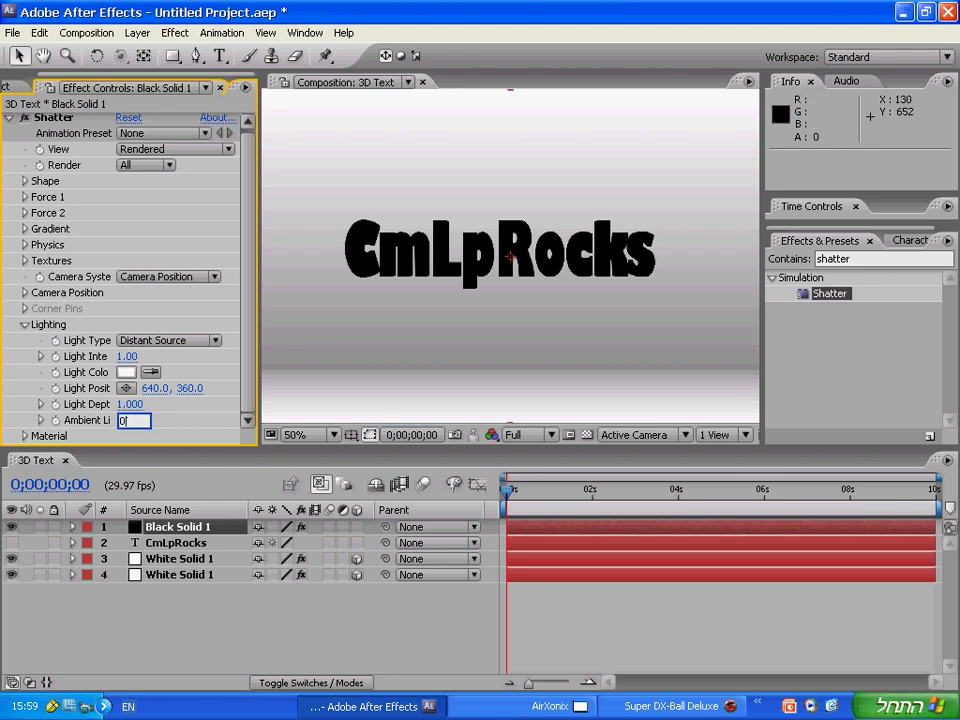
key("Return")
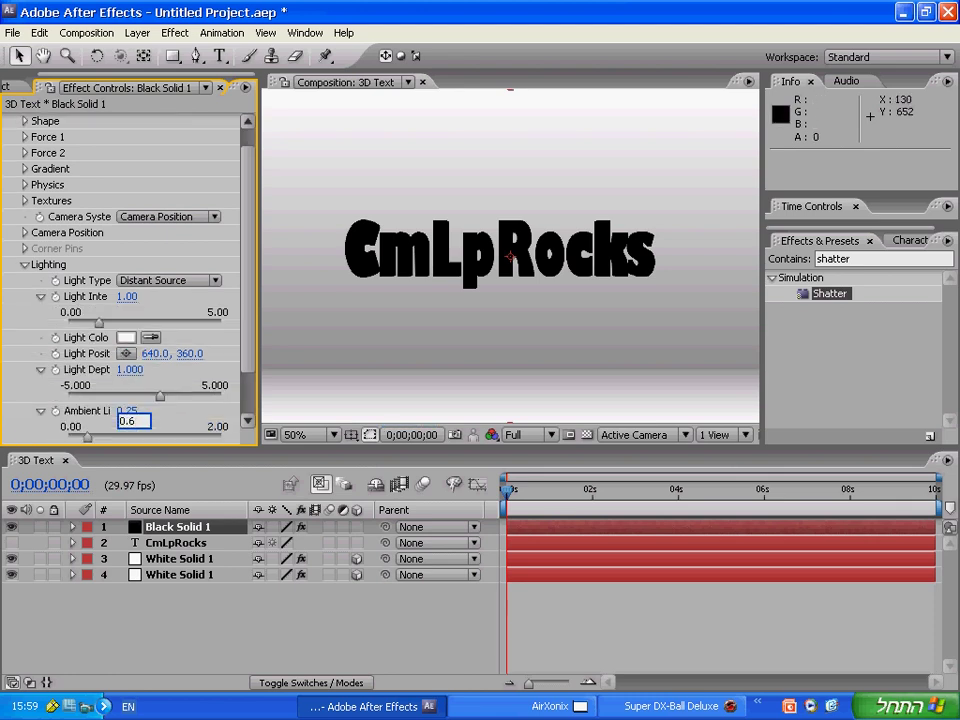
- Apply 0.6 as Shatter's ambient light and collapse the lighting settings
key("Return")
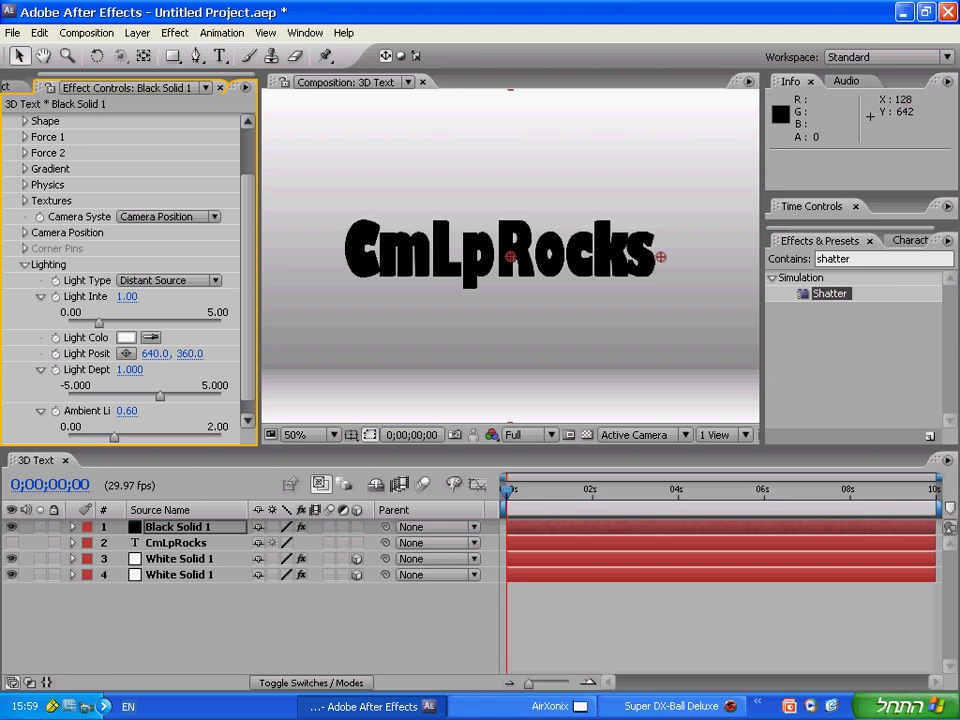
left_click(25, 265)
left_click(120, 392)
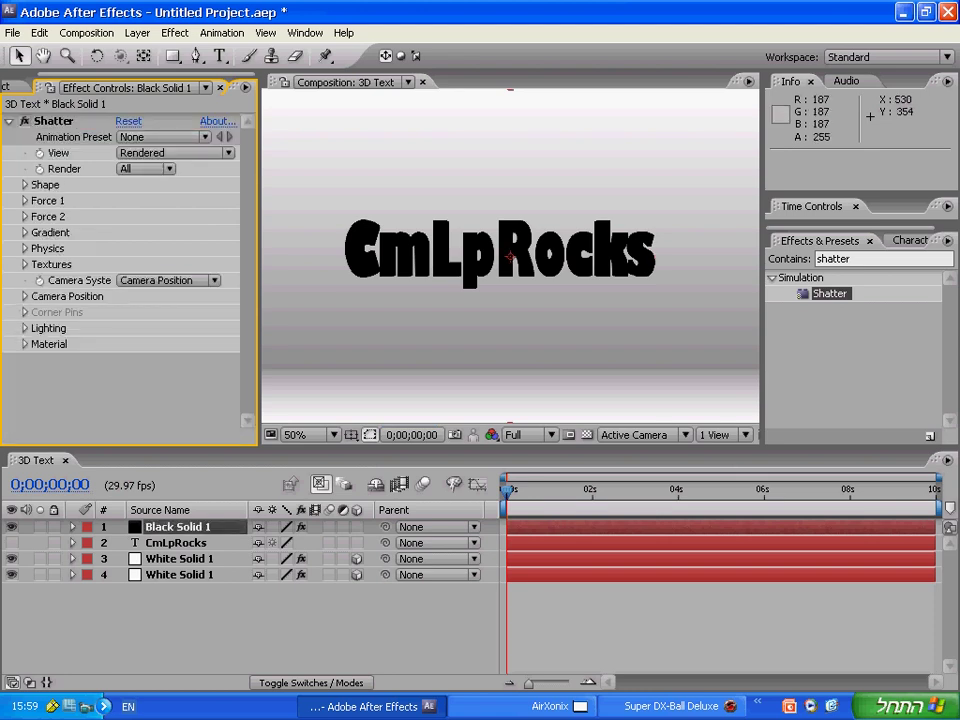
- Add a new camera layer to the composition with the 35mm preset
left_click(137, 33)
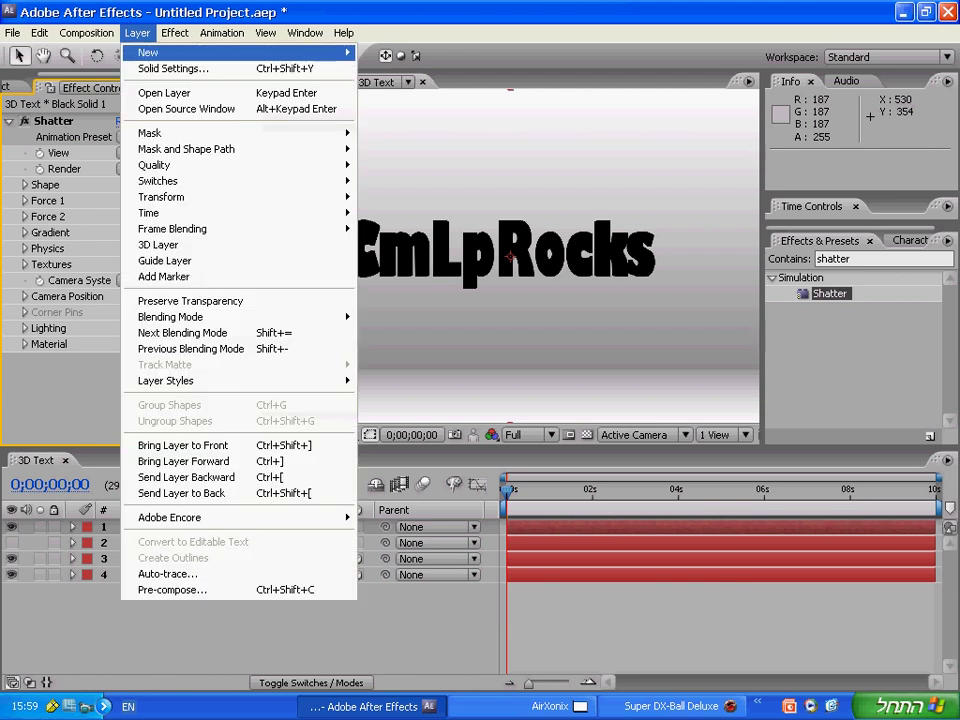
mouse_move(150, 52)
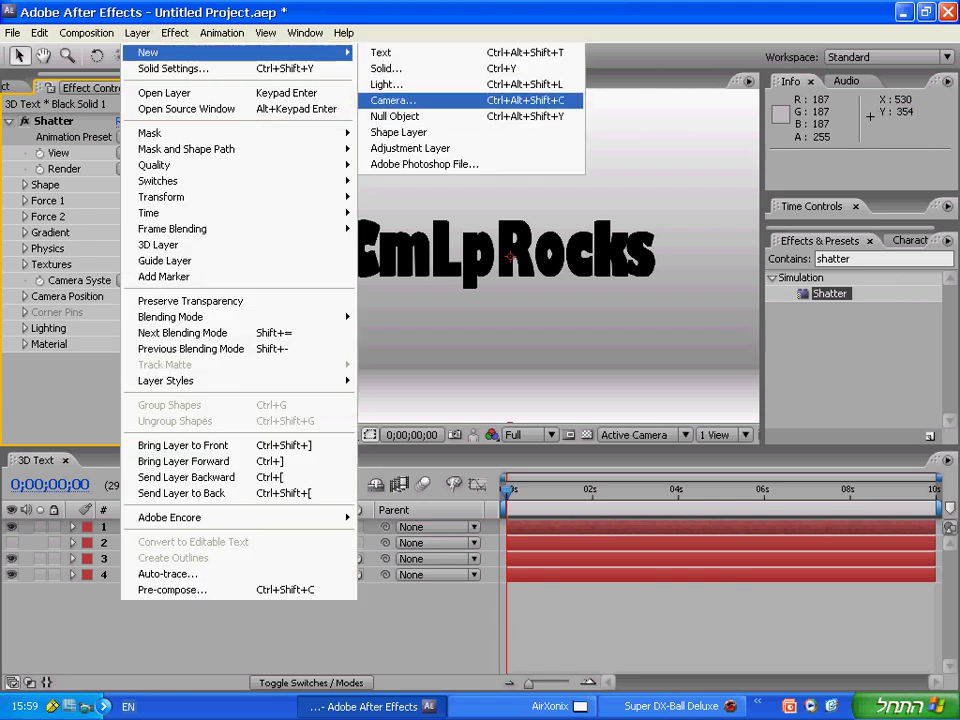
left_click(393, 100)
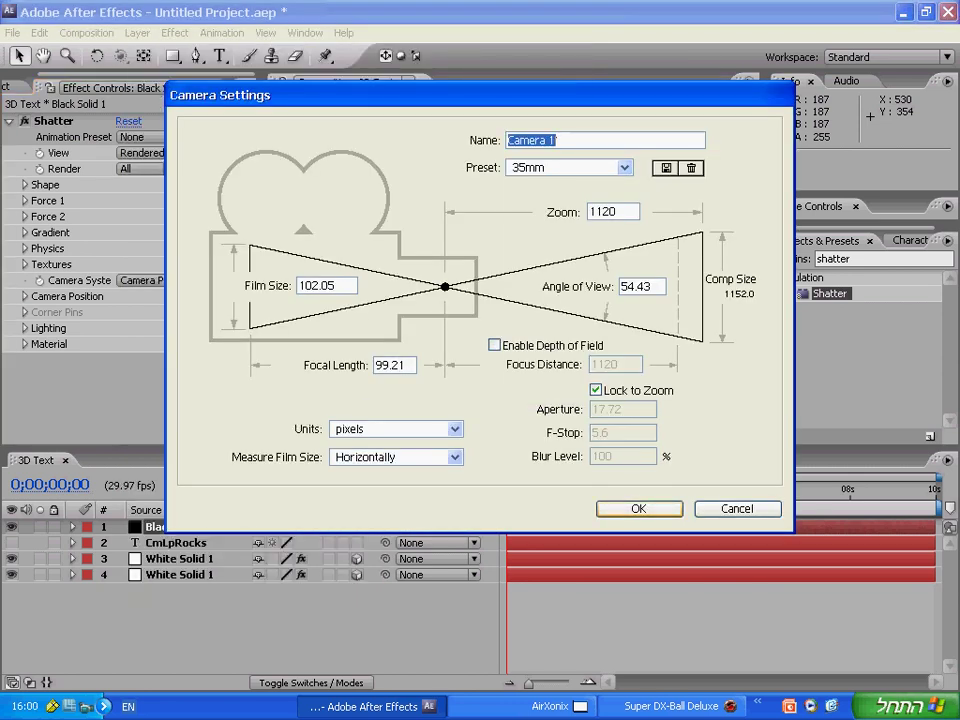
key("Return")
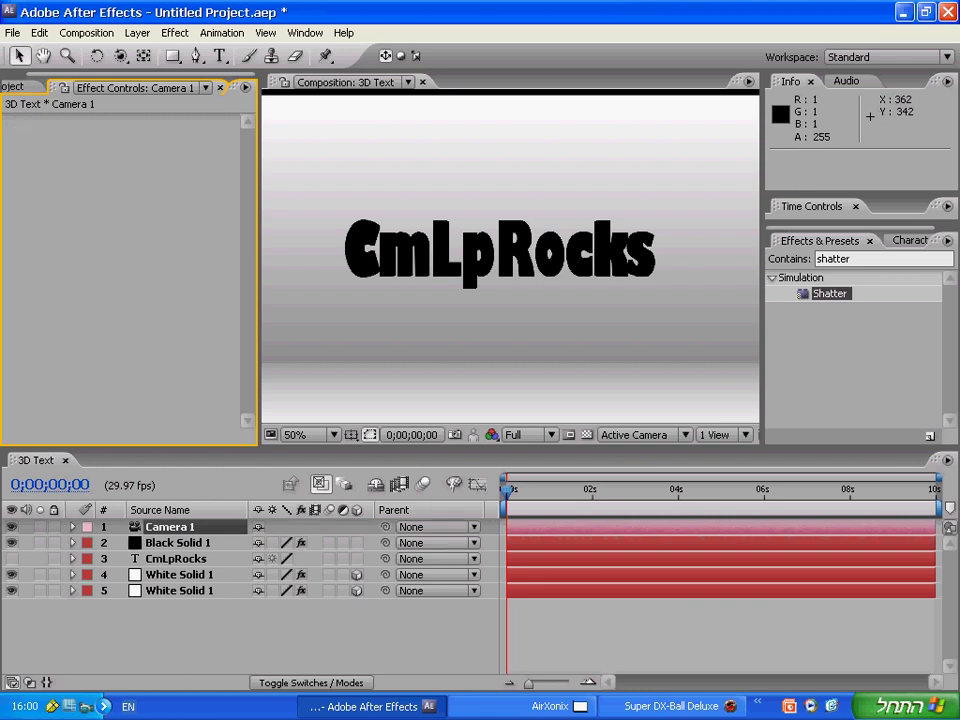
- Set the focal length in the camera position settings of the black solid's Shatter effect to 35
left_click(178, 543)
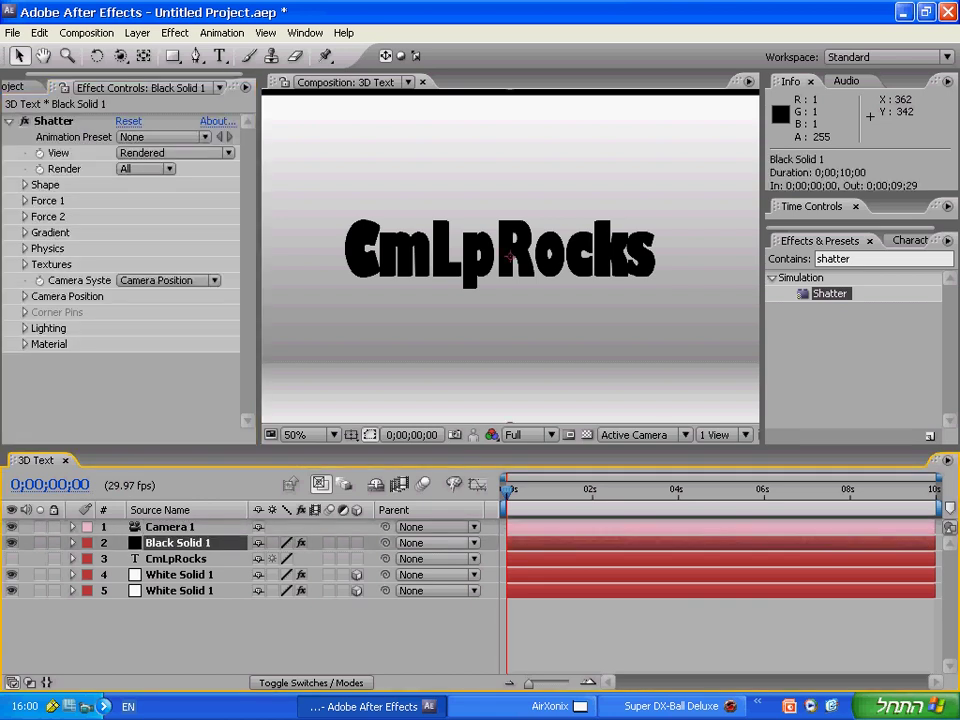
left_click(25, 297)
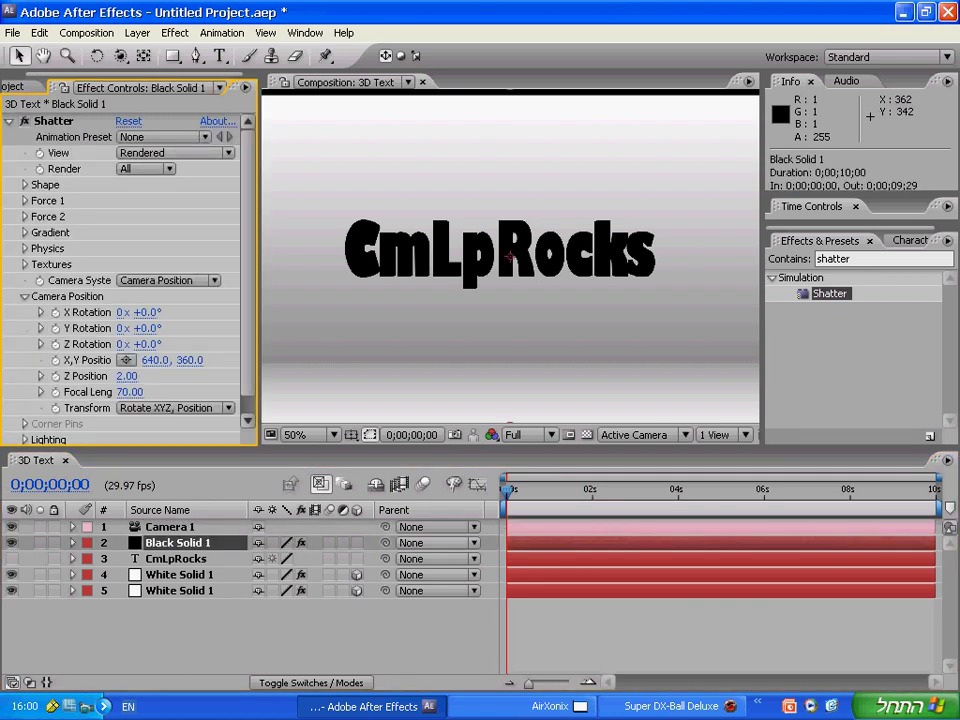
left_click(130, 392)
type("35")
key("Return")
left_click(660, 257)
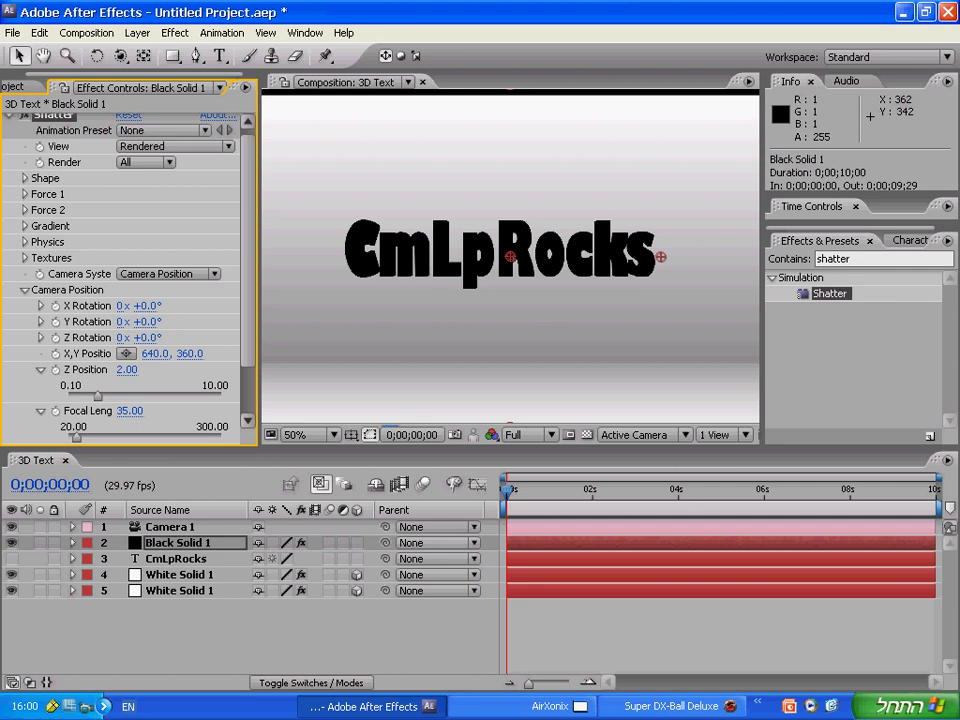
- Stretch the back wall solid vertically to about 115% so that it covers the black gap along the frame's upper edge
key("comma")
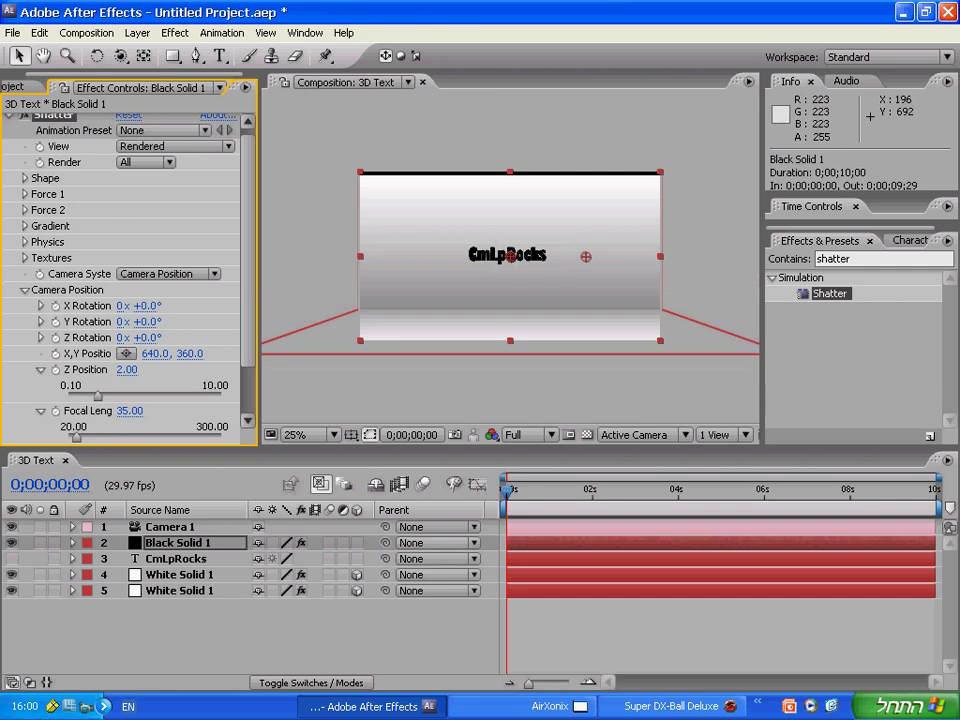
left_click(180, 575)
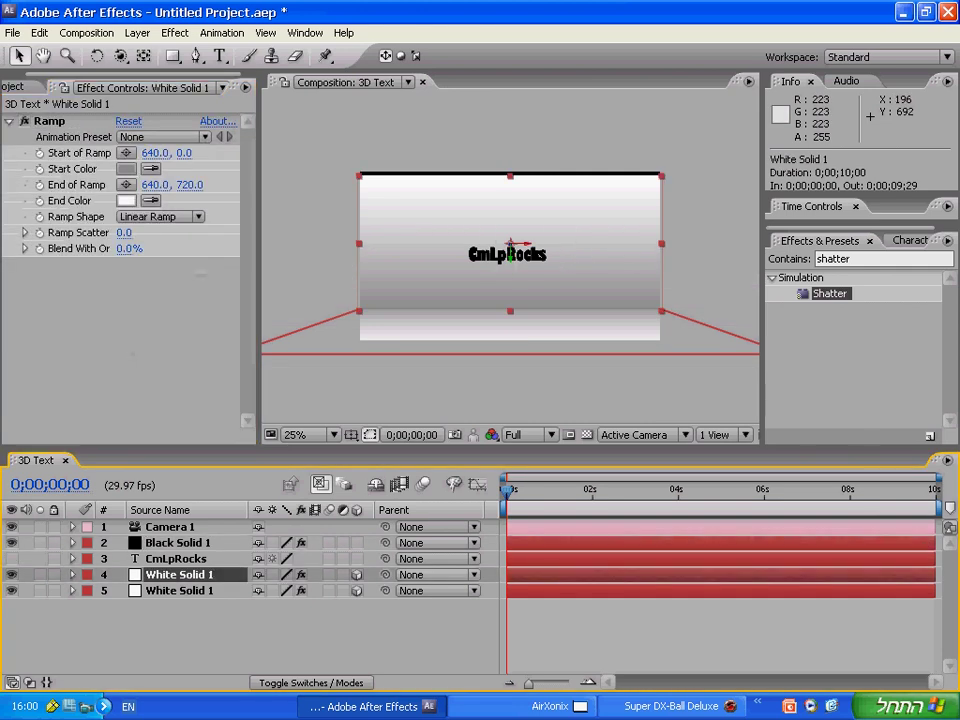
key("period")
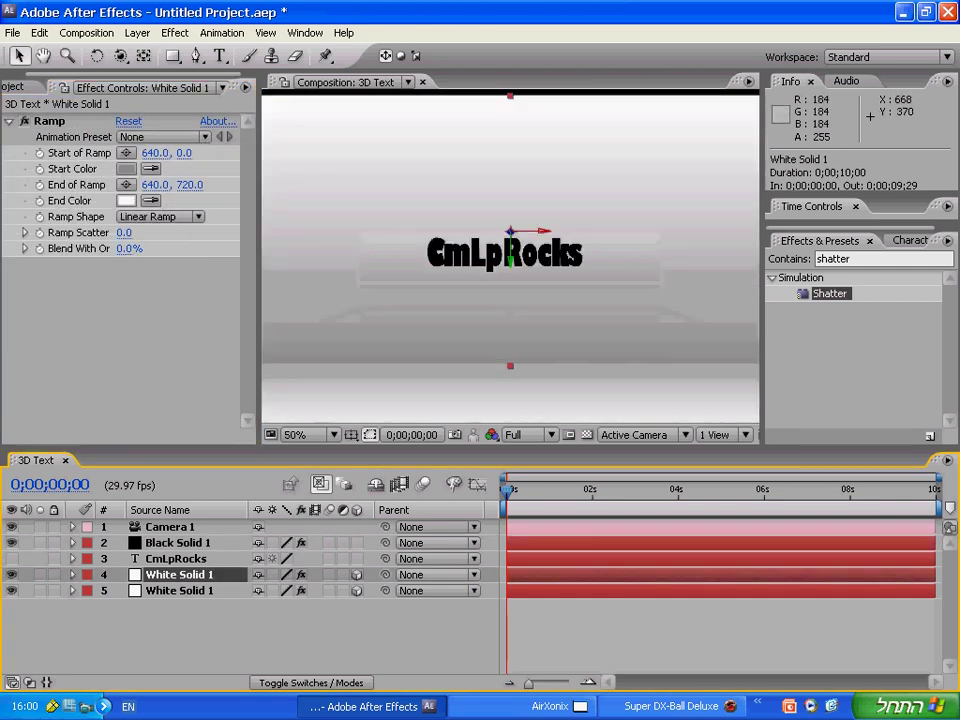
key("comma")
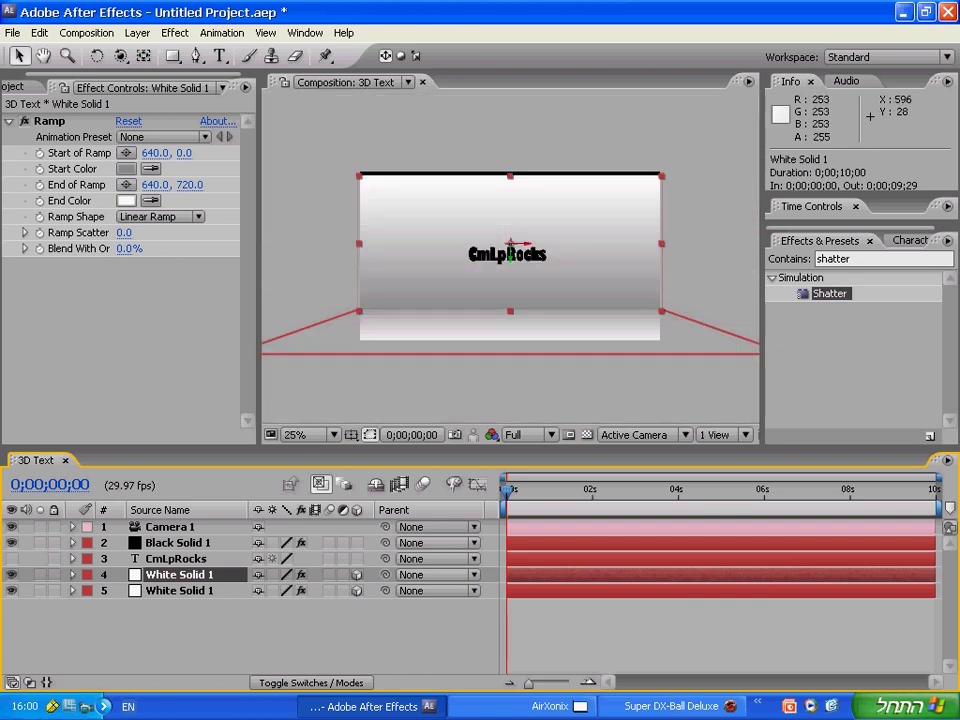
left_click_drag(510, 175, 512, 166)
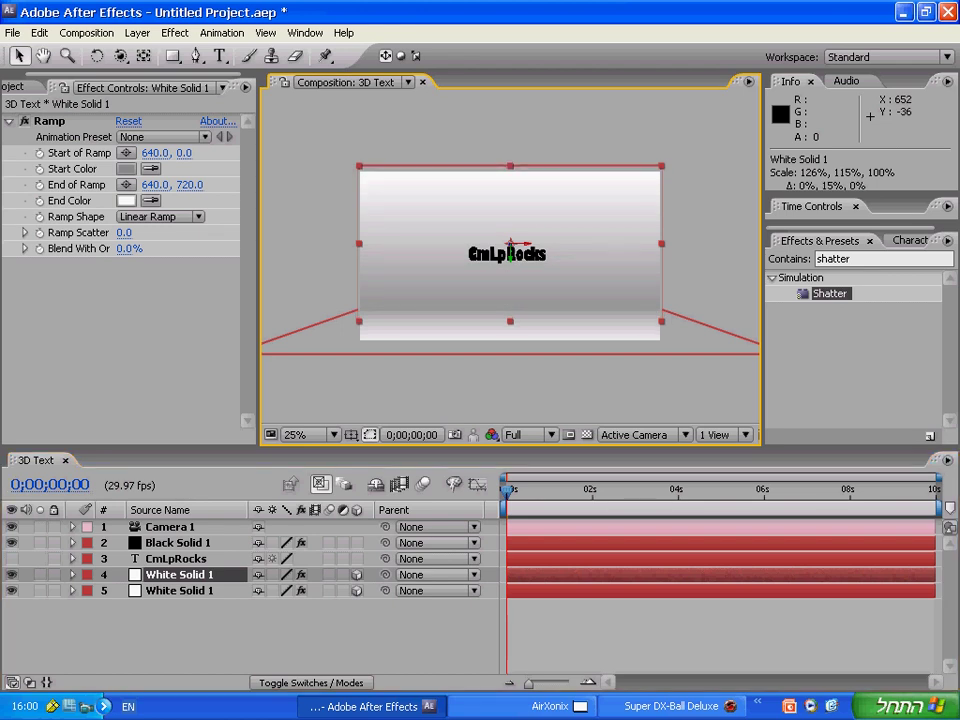
left_click(590, 635)
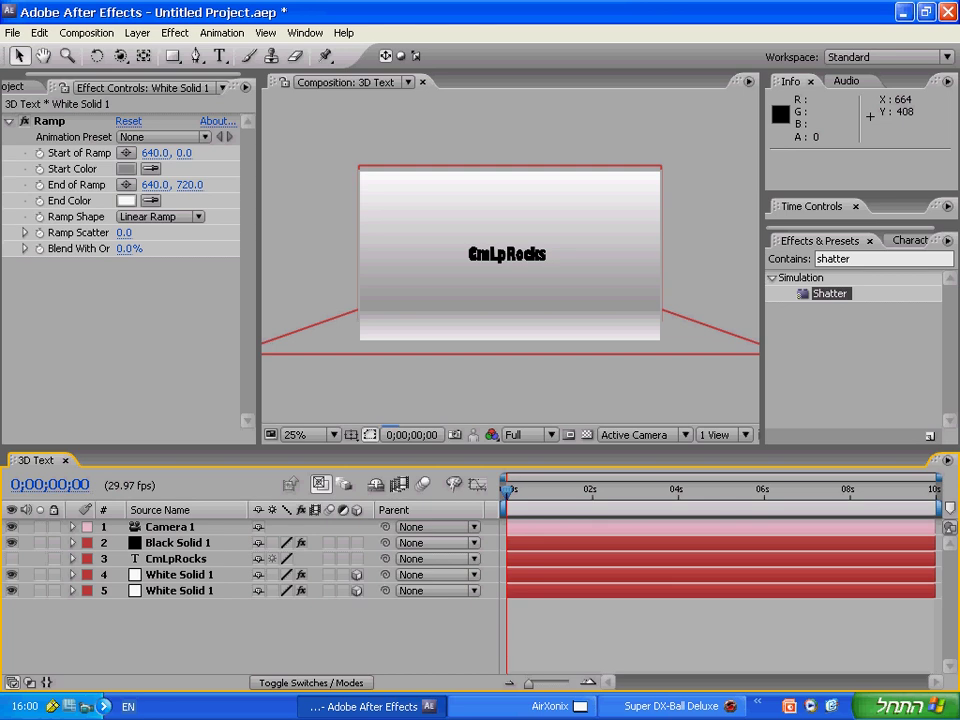
key("period")
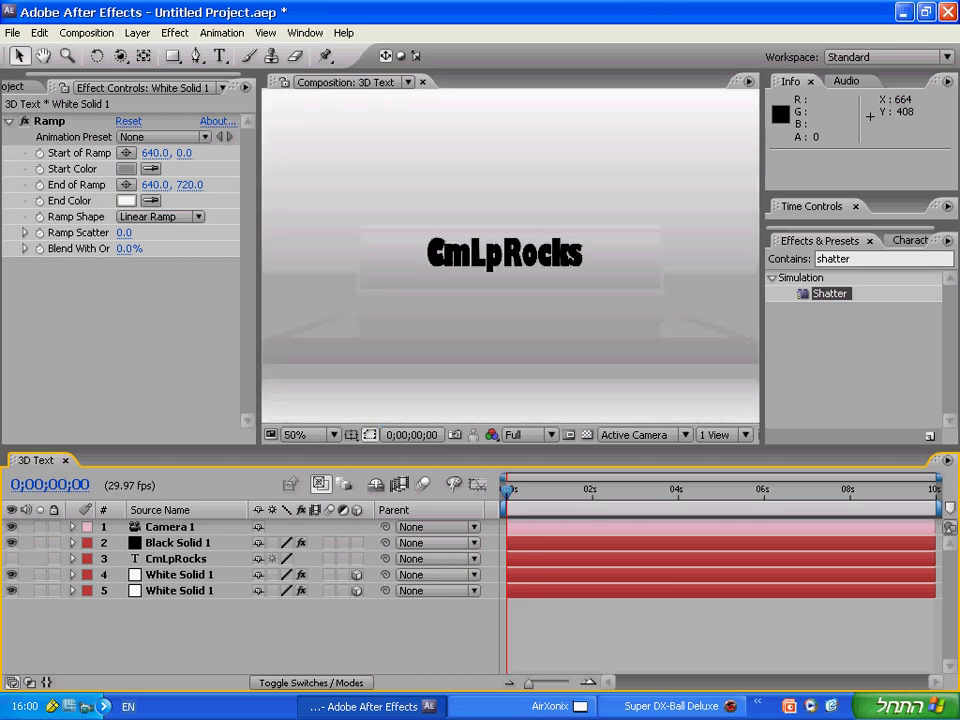
- Set the Z position in the camera position settings of the black solid's Shatter effect to 1
left_click(178, 543)
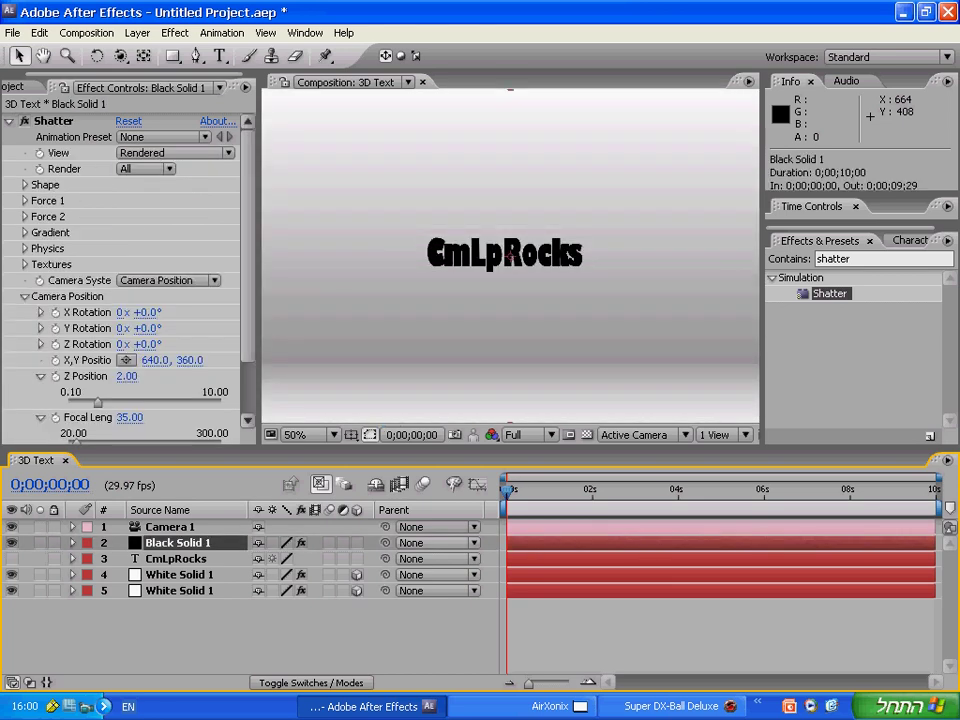
left_click_drag(127, 376, 107, 376)
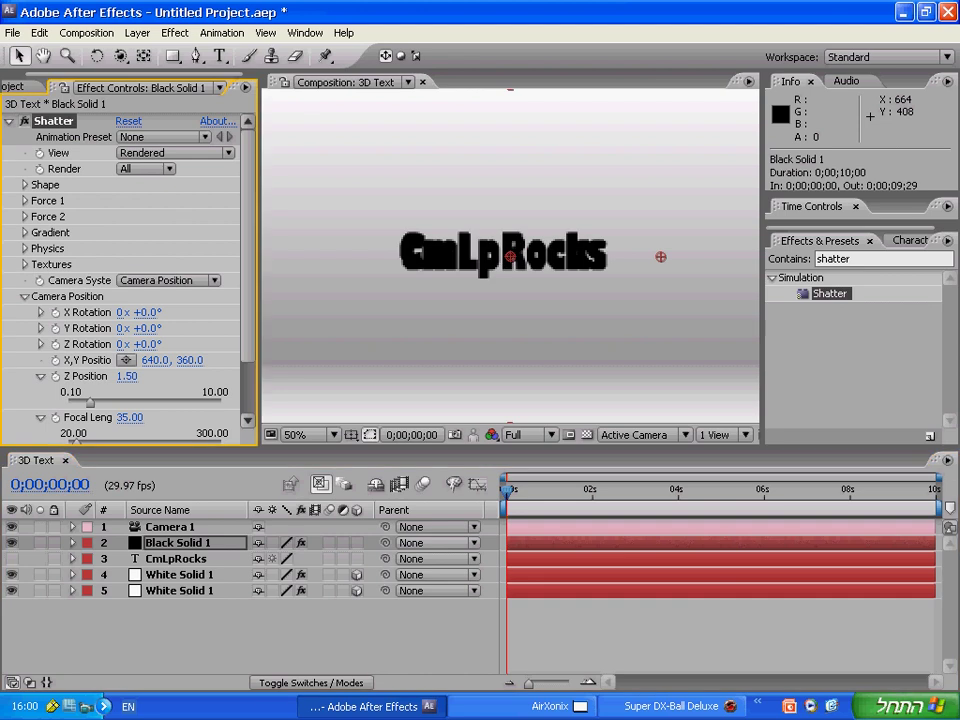
left_click(127, 376)
type("1")
key("Return")
scroll(534, 315, "down", 2)
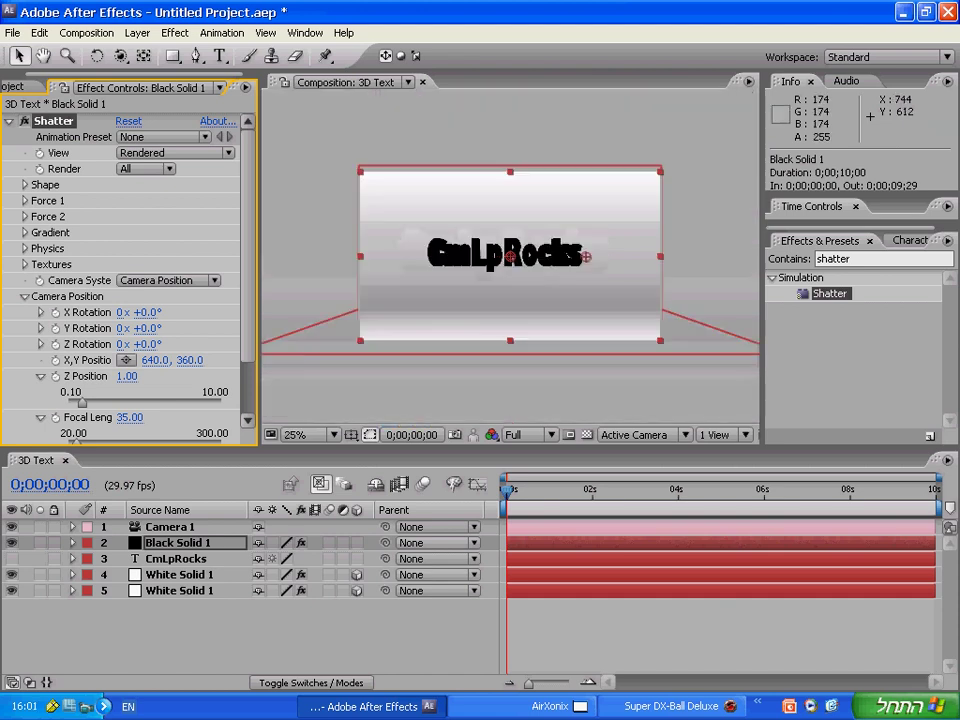
key("period")
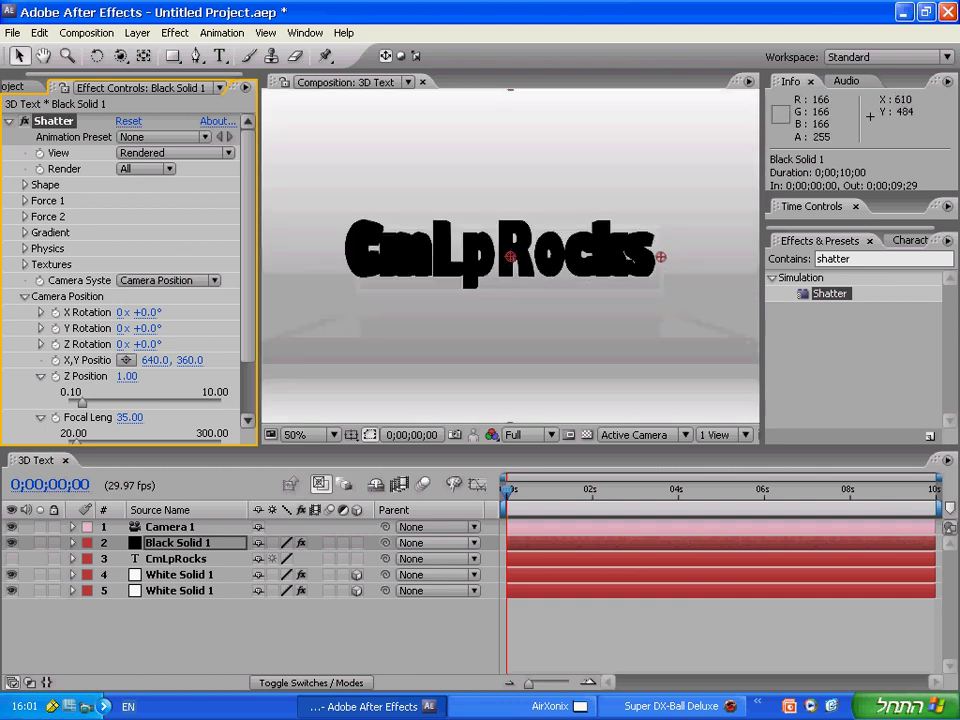
key("period")
key("comma")
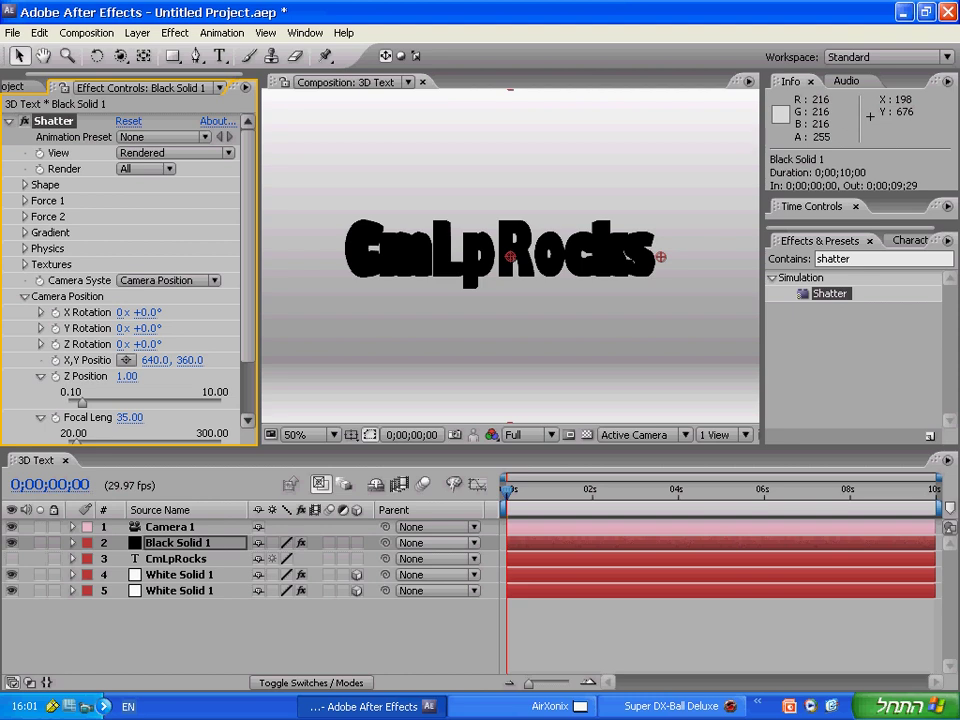
- Set the CmLpRocks text's tsume to 12% and its tracking to 25
left_click(180, 543)
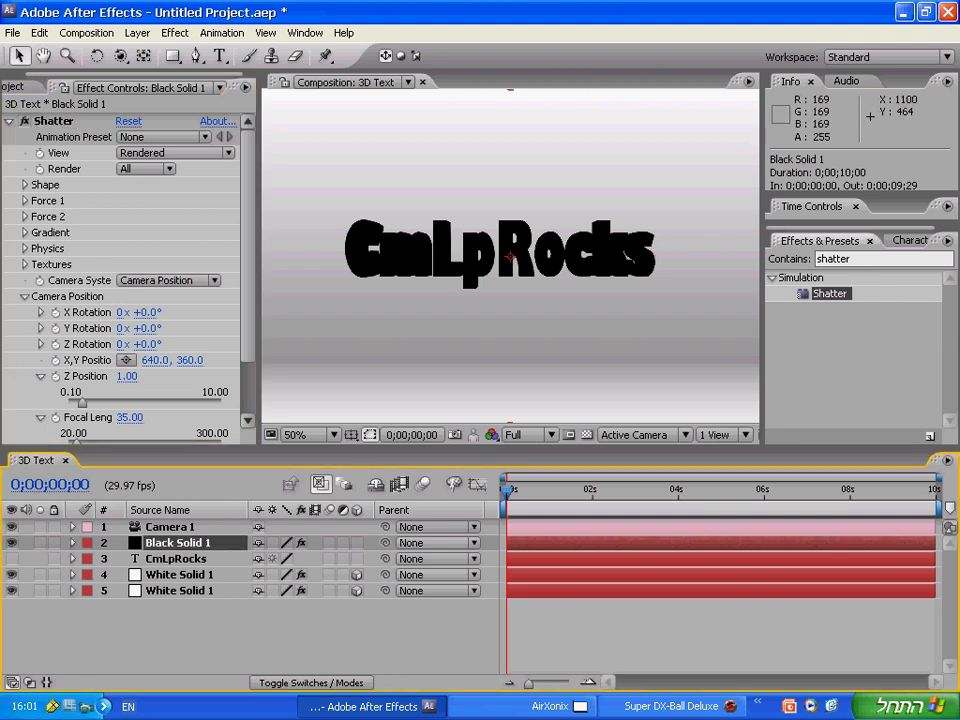
double_click(176, 559)
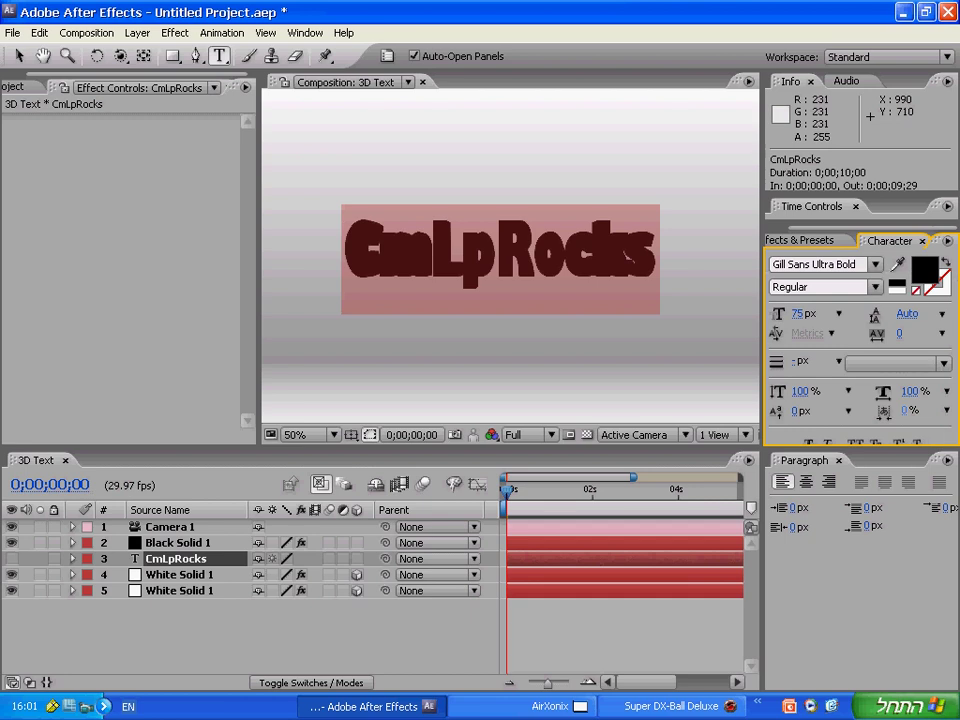
mouse_move(906, 411)
left_mouse_down()
mouse_move(936, 410)
mouse_move(925, 410)
left_mouse_up()
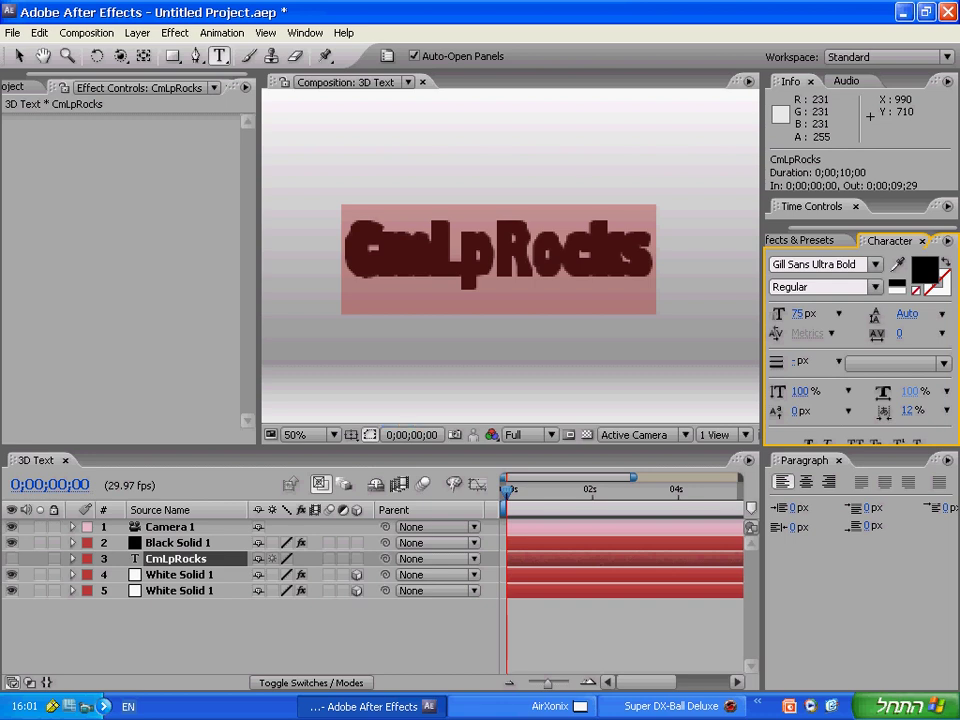
left_click_drag(899, 334, 917, 333)
left_click(400, 640)
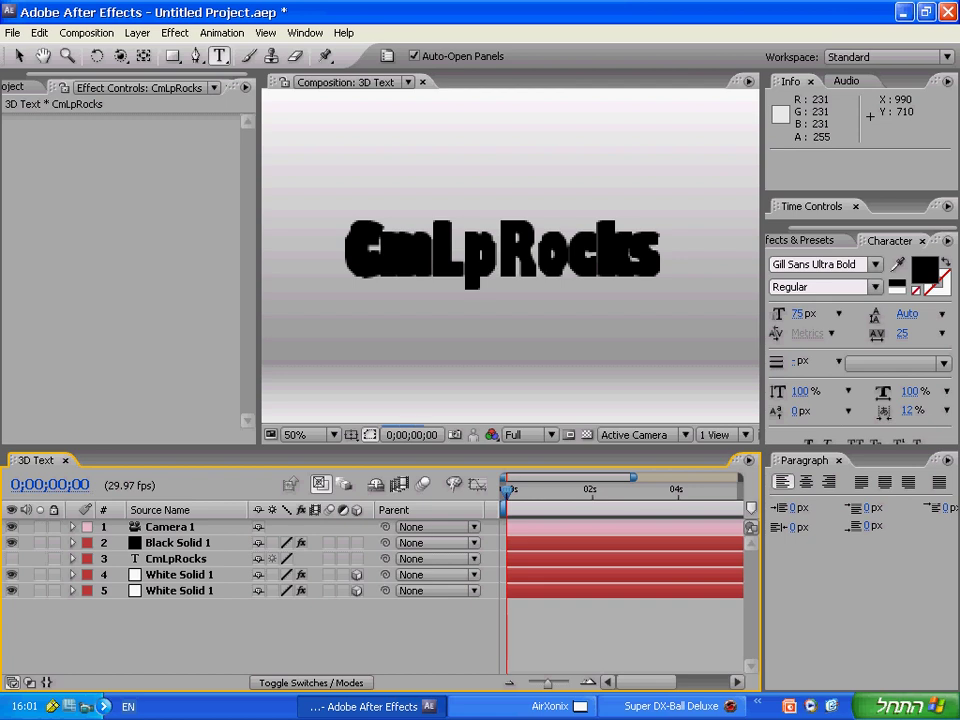
- Check the new letter spacing, return to the Selection tool and dismiss the paragraph settings
scroll(573, 276, "up", 3)
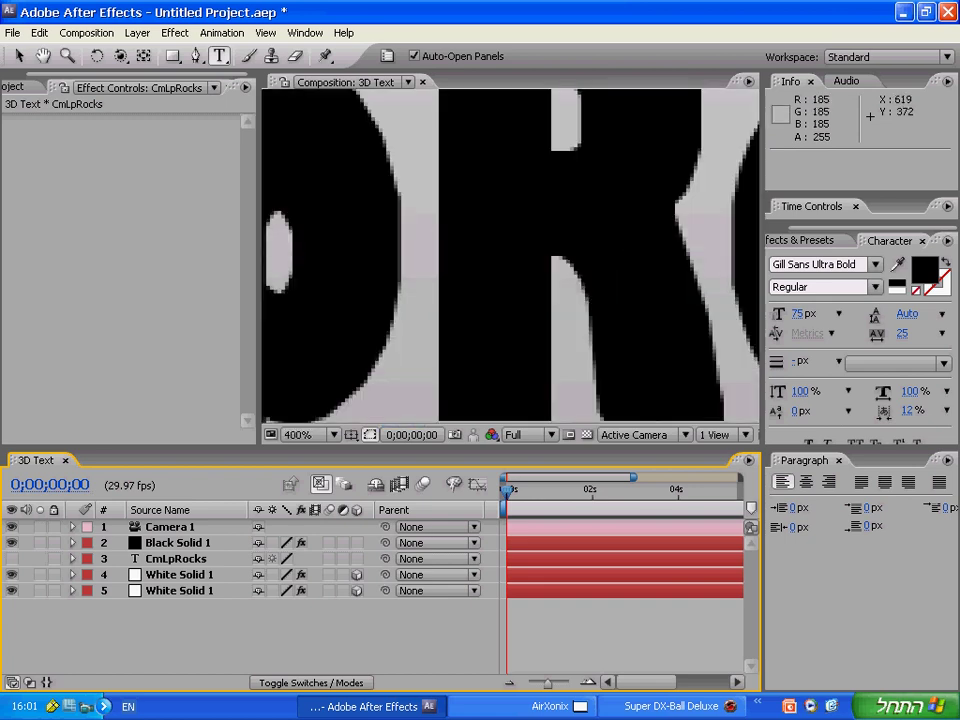
scroll(573, 276, "down", 3)
scroll(573, 276, "down", 1)
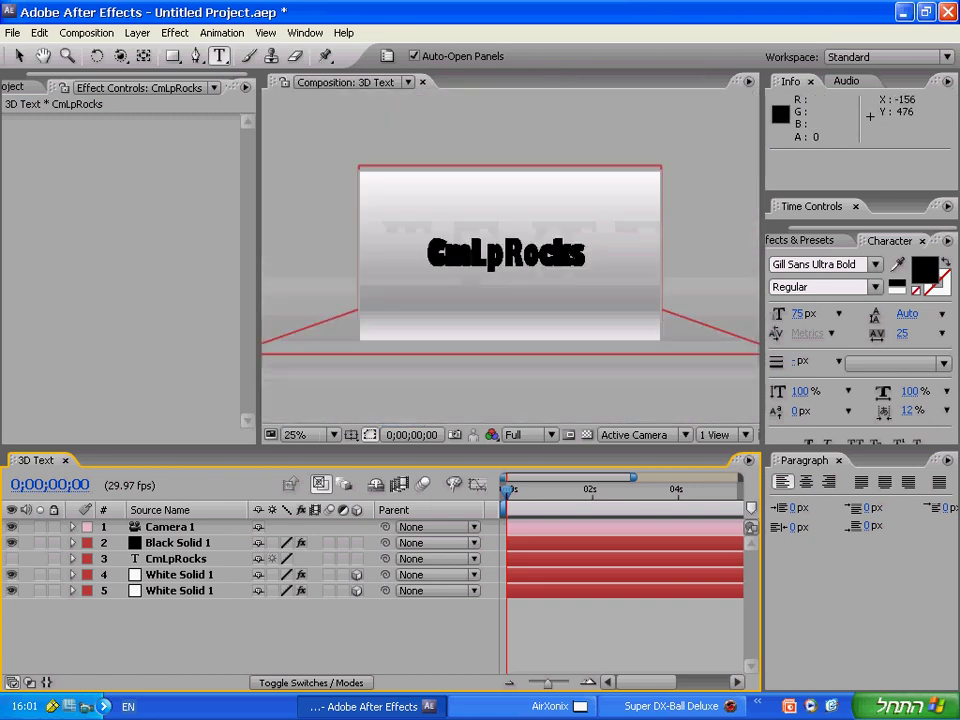
scroll(573, 276, "up", 1)
key("v")
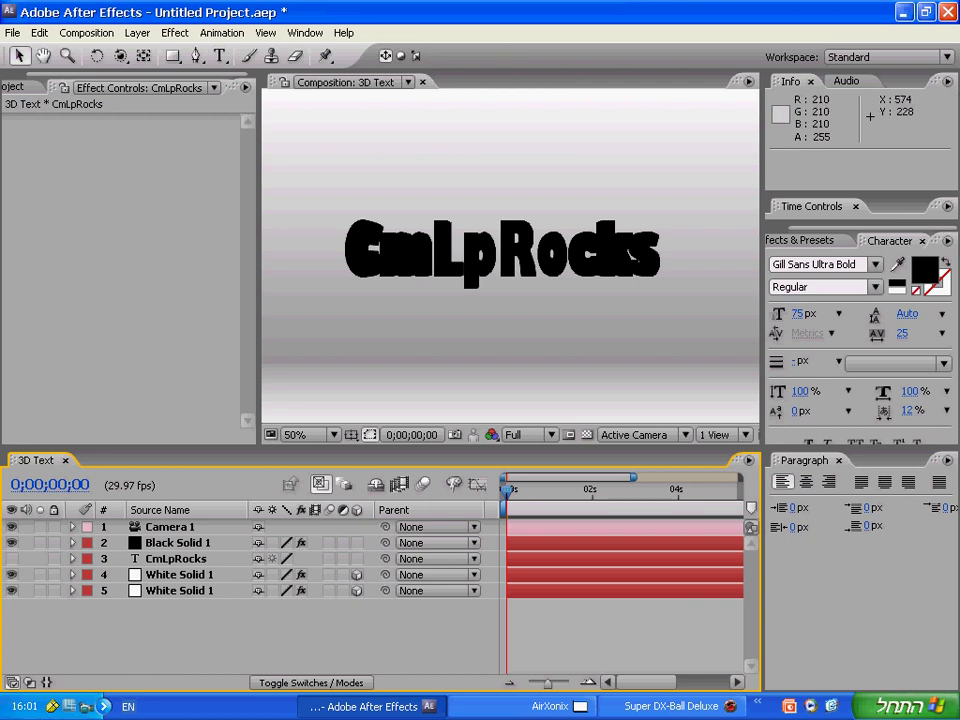
left_click(839, 461)
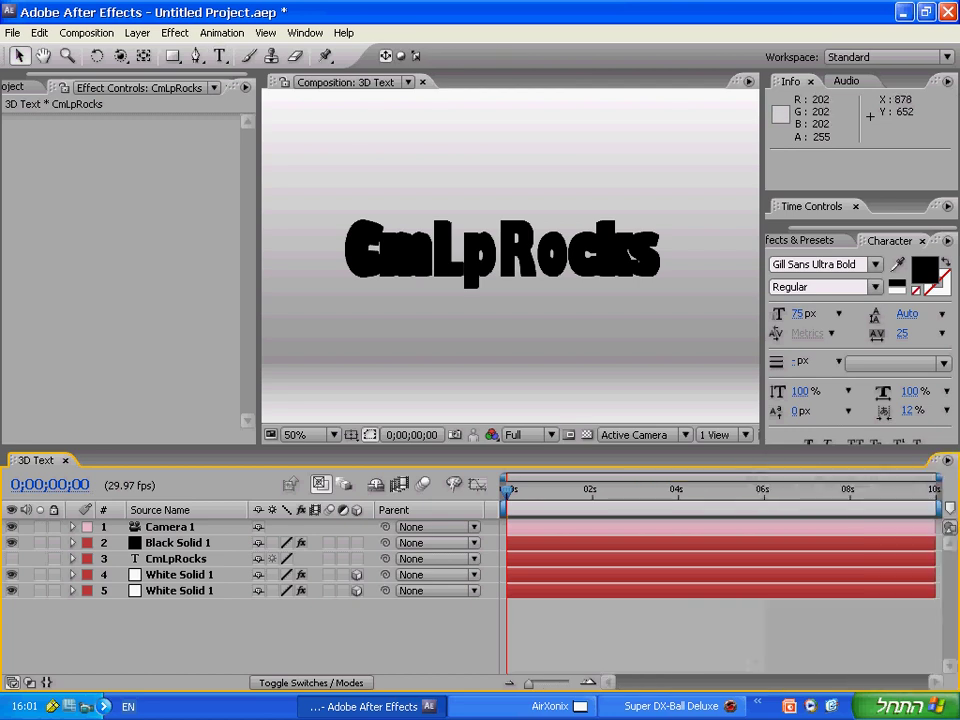
- At 4 seconds, keyframe the X, Y and Z rotation and Z position of Shatter's camera position, and return to the first frame
left_click_drag(507, 491, 545, 491)
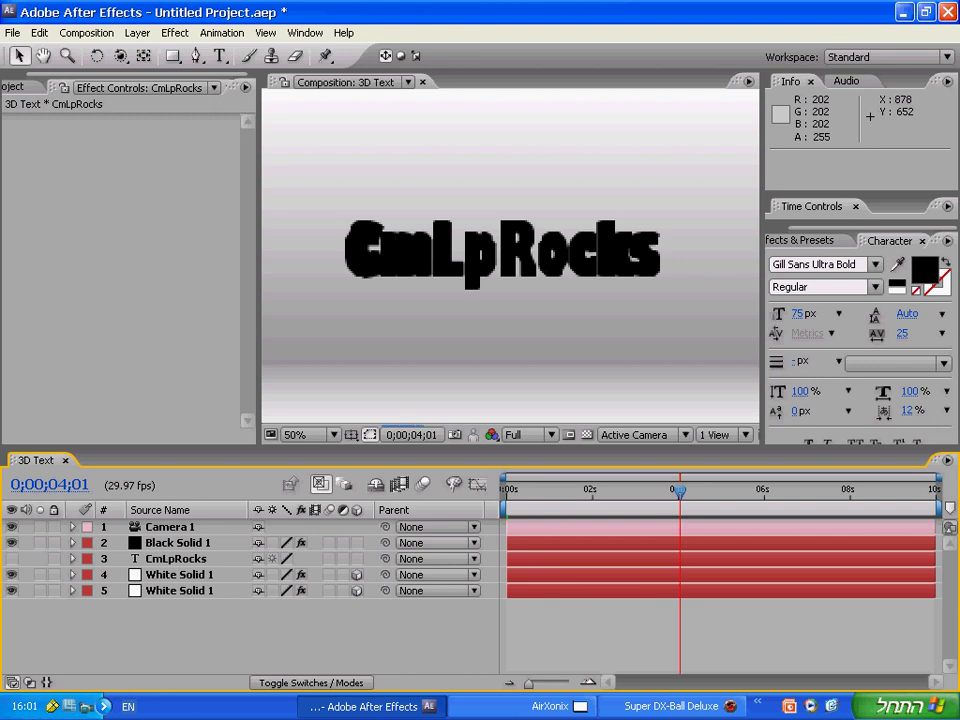
left_click_drag(862, 221, 862, 240)
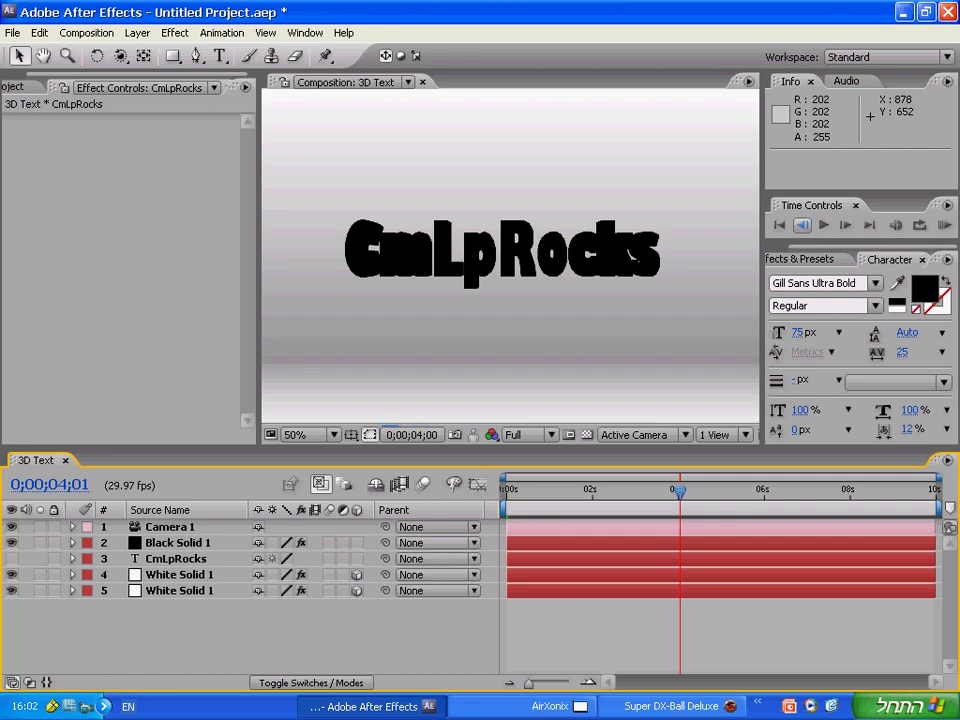
left_click(178, 543)
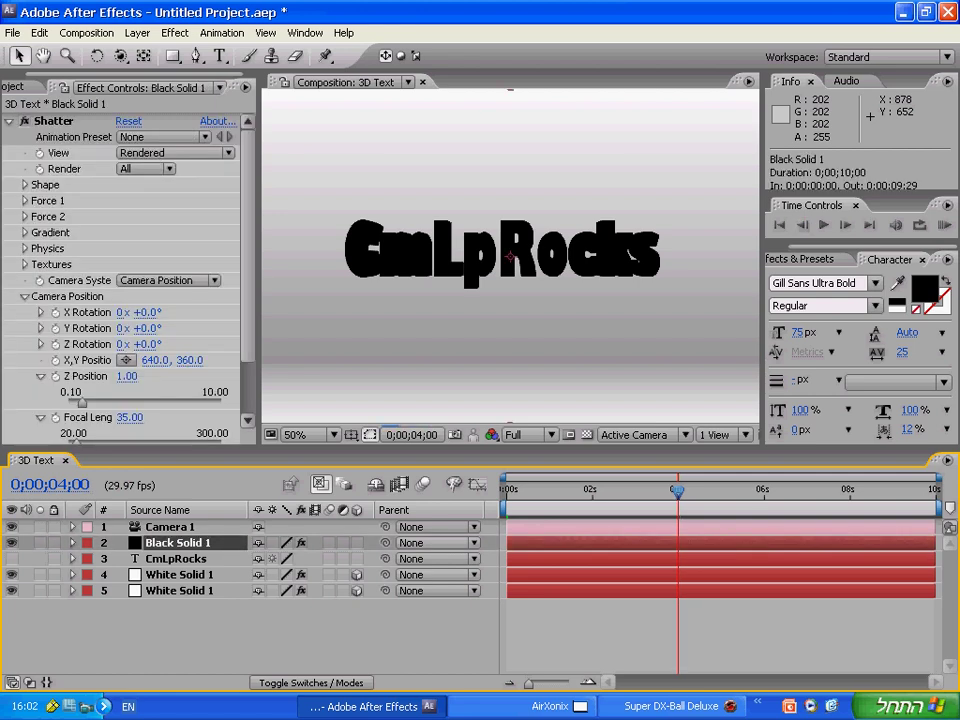
scroll(123, 275, "down", 1)
scroll(120, 300, "down", 1)
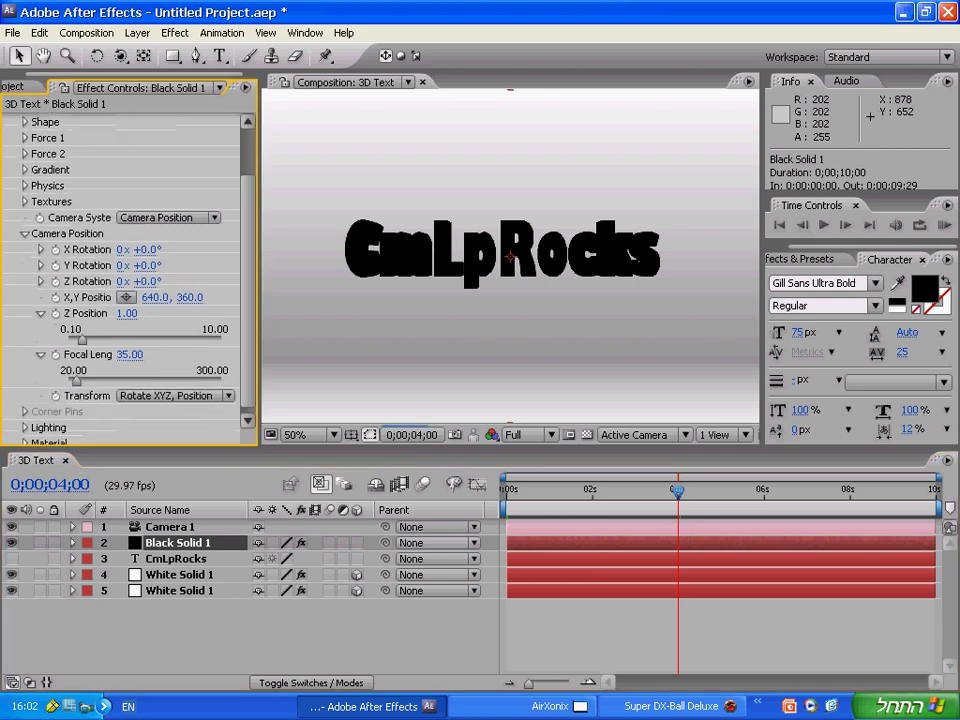
left_click(55, 250)
left_click(55, 266)
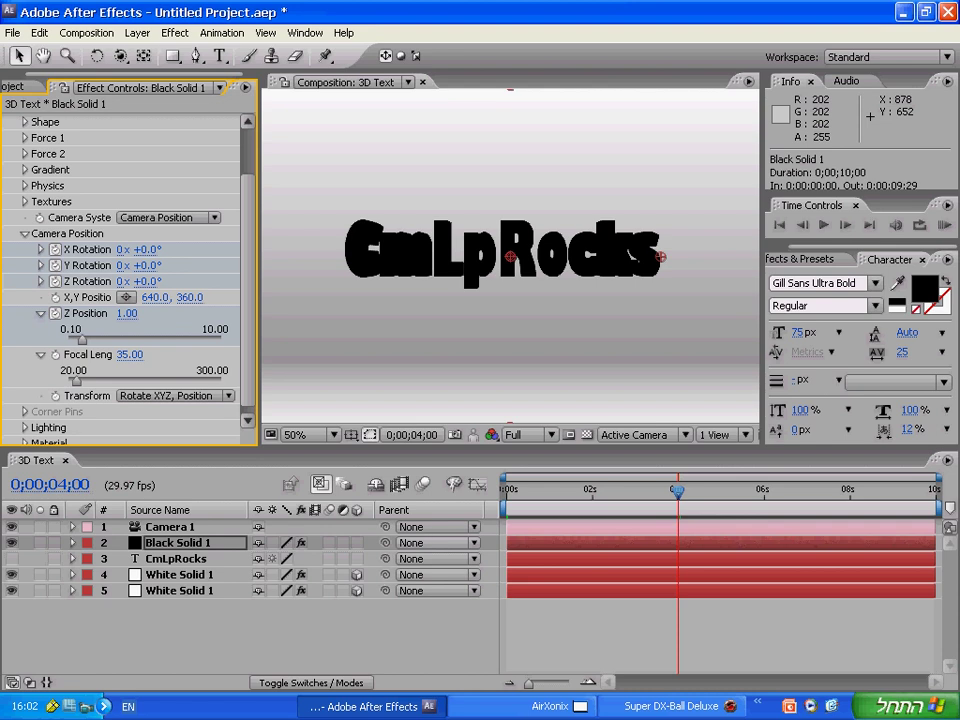
left_click_drag(678, 491, 505, 491)
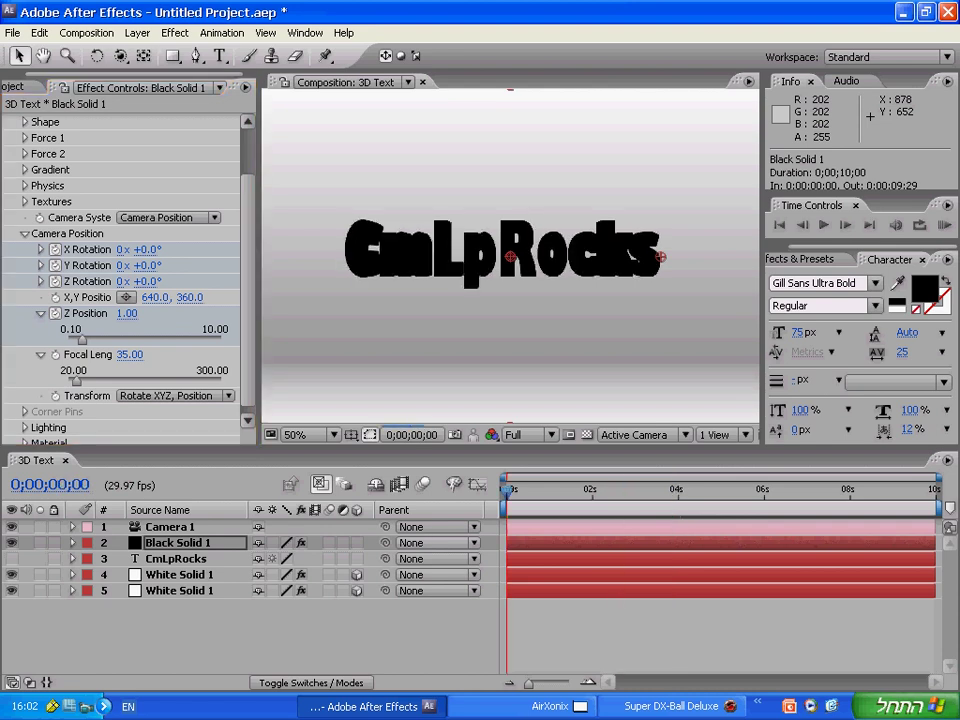
- Set the X, Y and Z rotation of Shatter's camera position to 45° at the first frame
left_click(148, 250)
type("45")
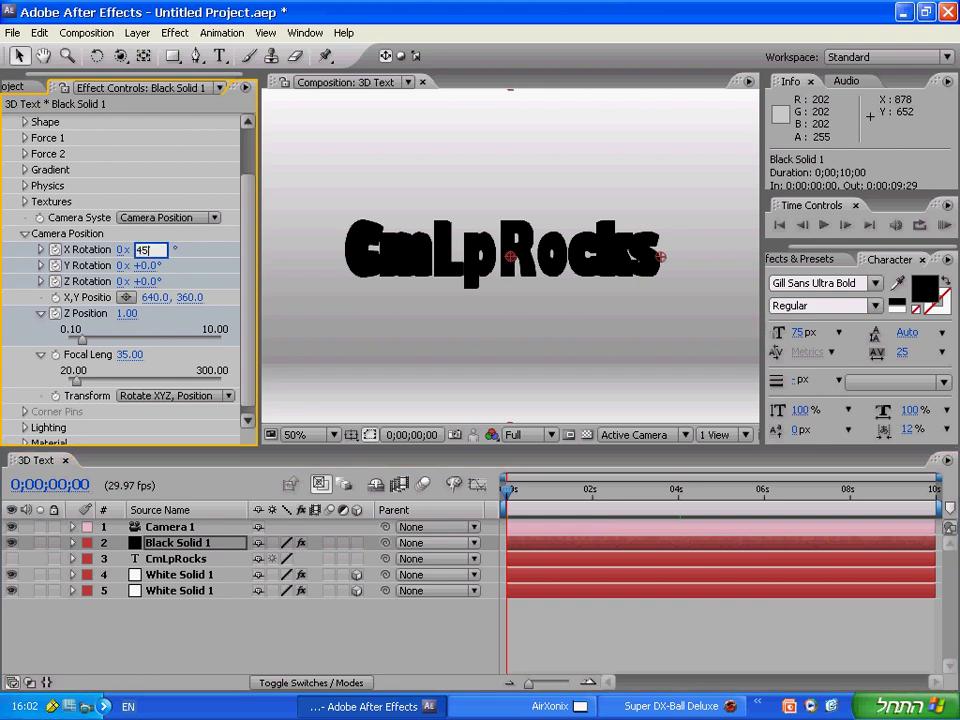
key("Tab")
type("45")
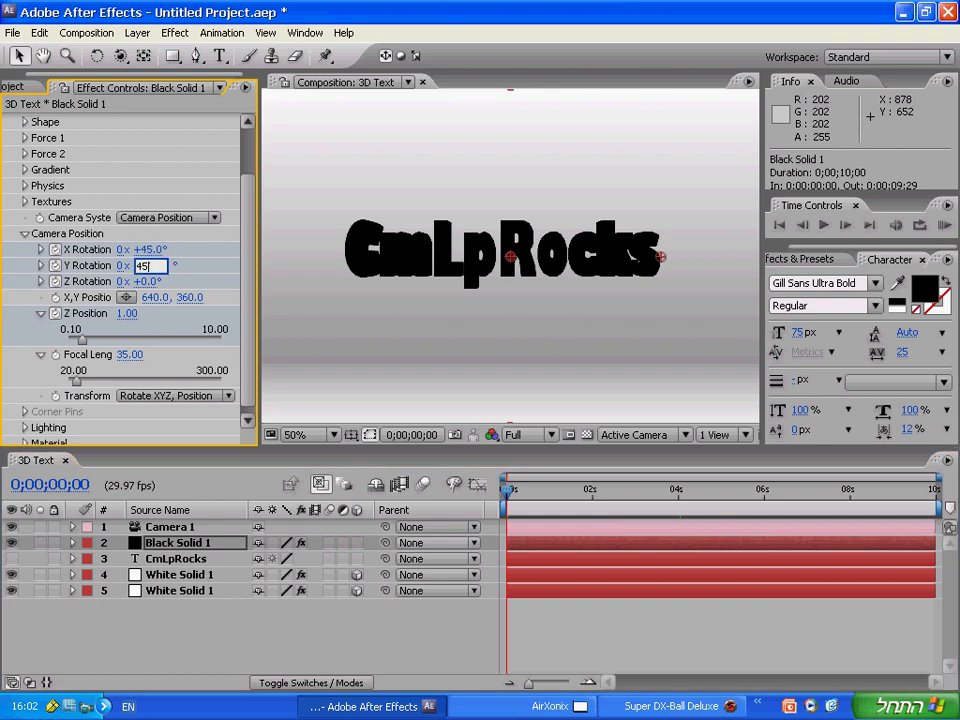
key("Tab")
type("45")
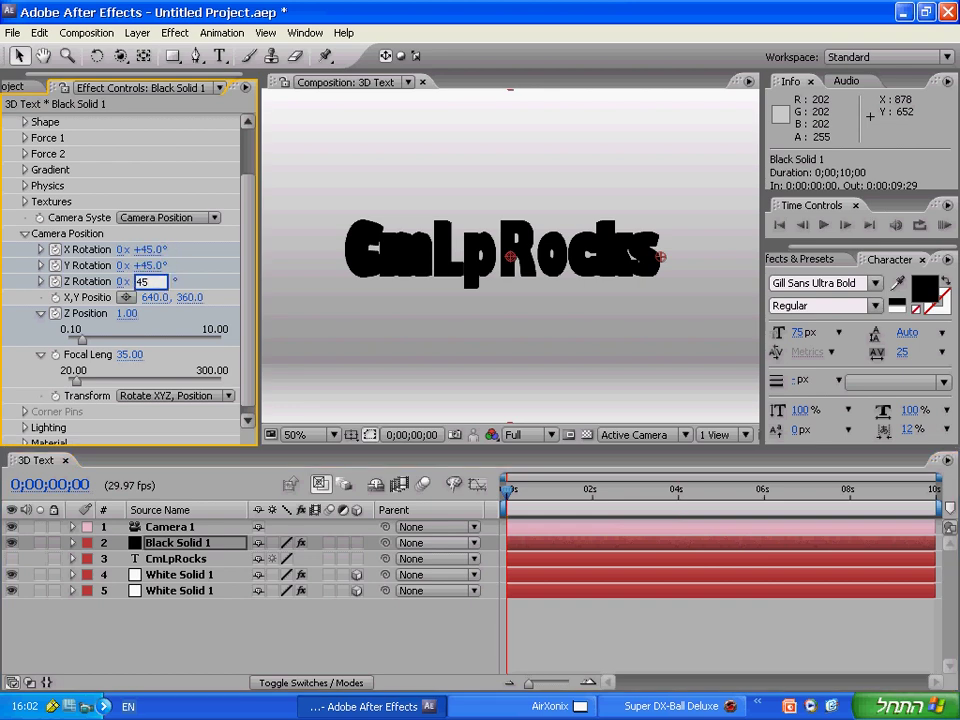
key("Return")
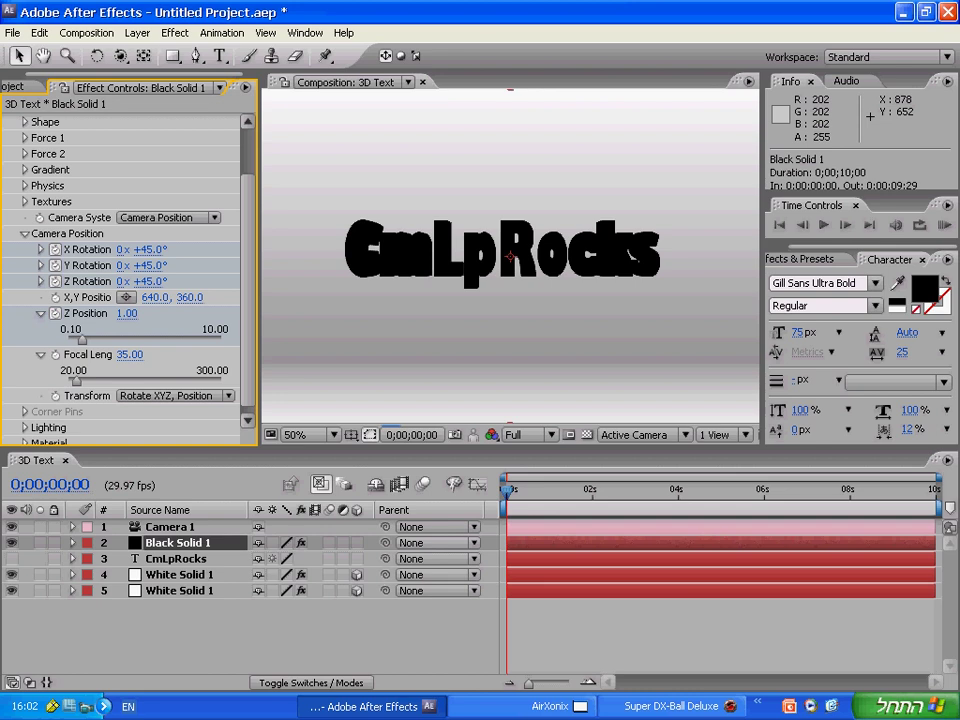
- Lower the Z position of Shatter's camera position to -0.27 at the first frame
left_click_drag(127, 314, 163, 314)
left_click_drag(87, 340, 62, 340)
left_click_drag(129, 314, 126, 314)
left_click_drag(61, 340, 59, 340)
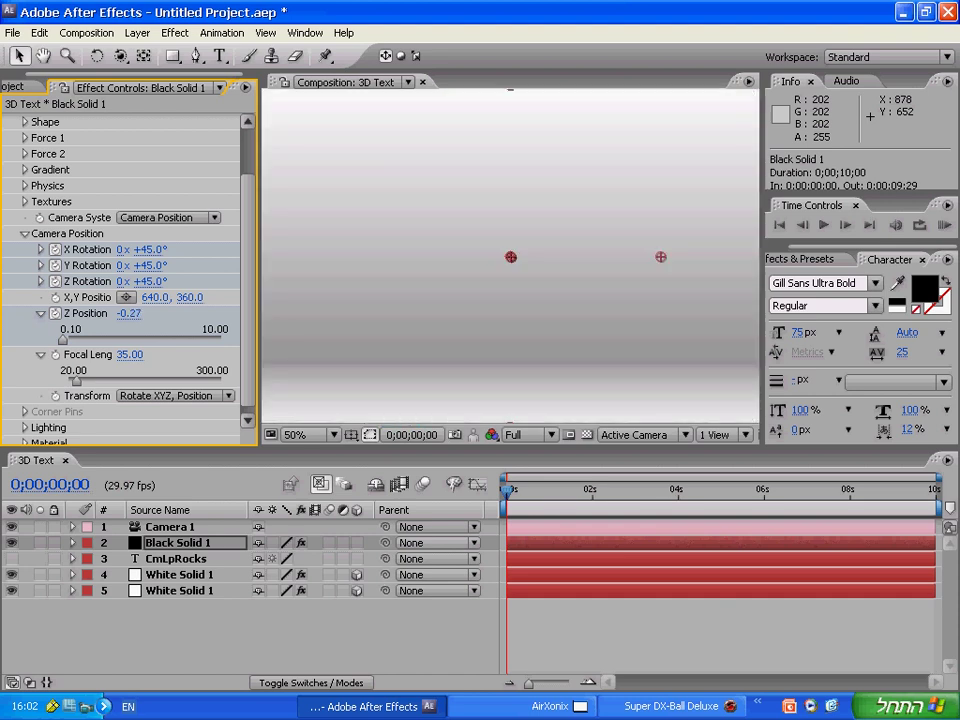
- Shorten the work area to end at about 0;00;05;11 and preview the animation at Third resolution
scroll(433, 280, "down", 1)
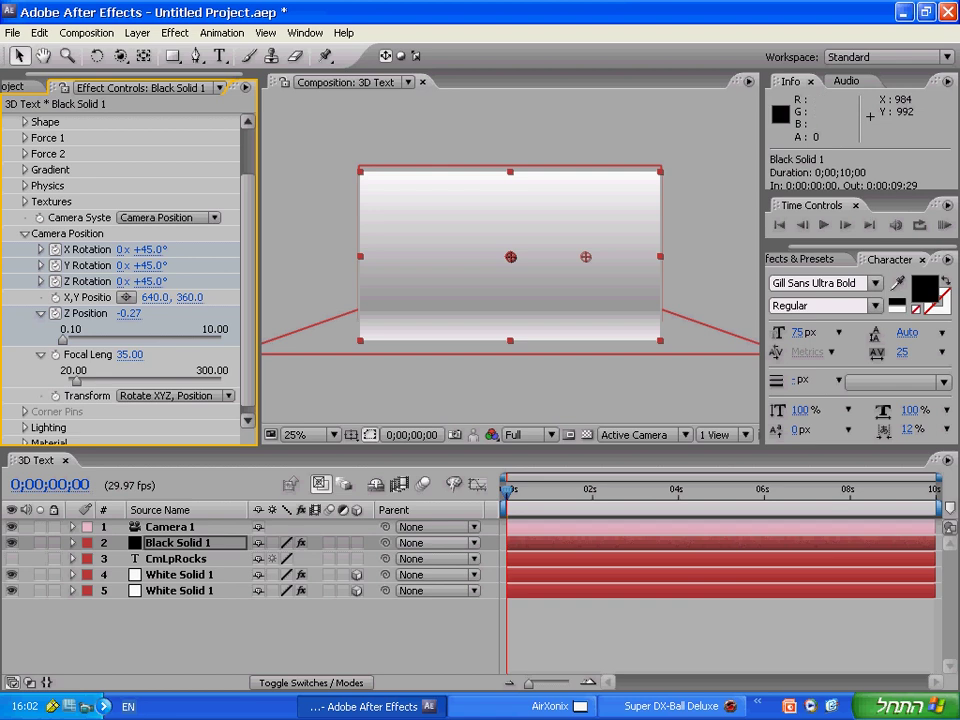
left_click_drag(937, 508, 741, 508)
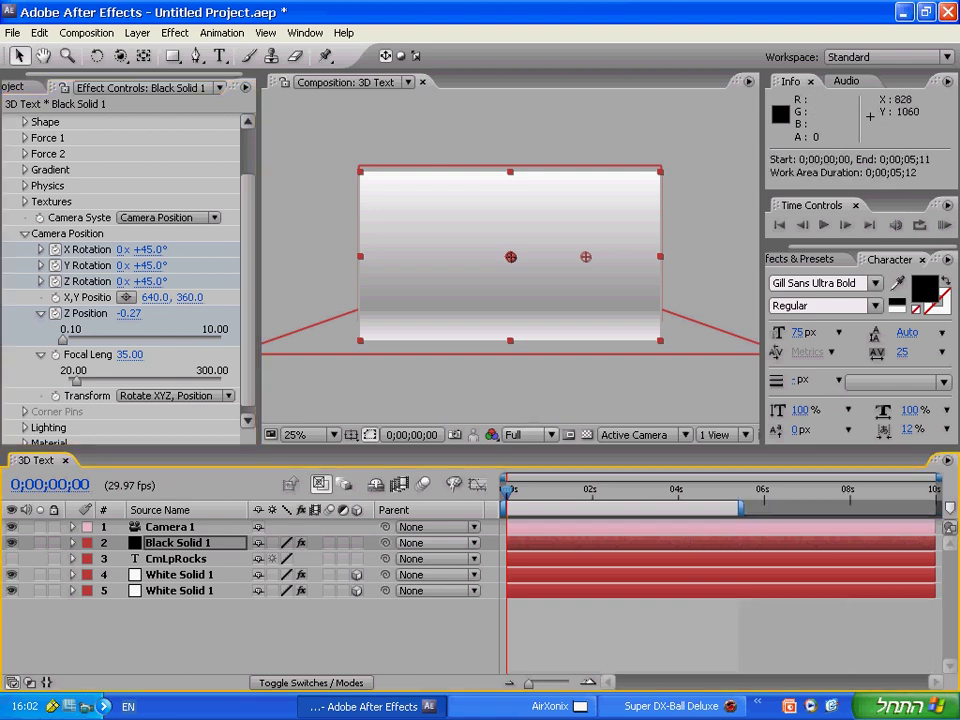
left_click(528, 434)
left_click(529, 484)
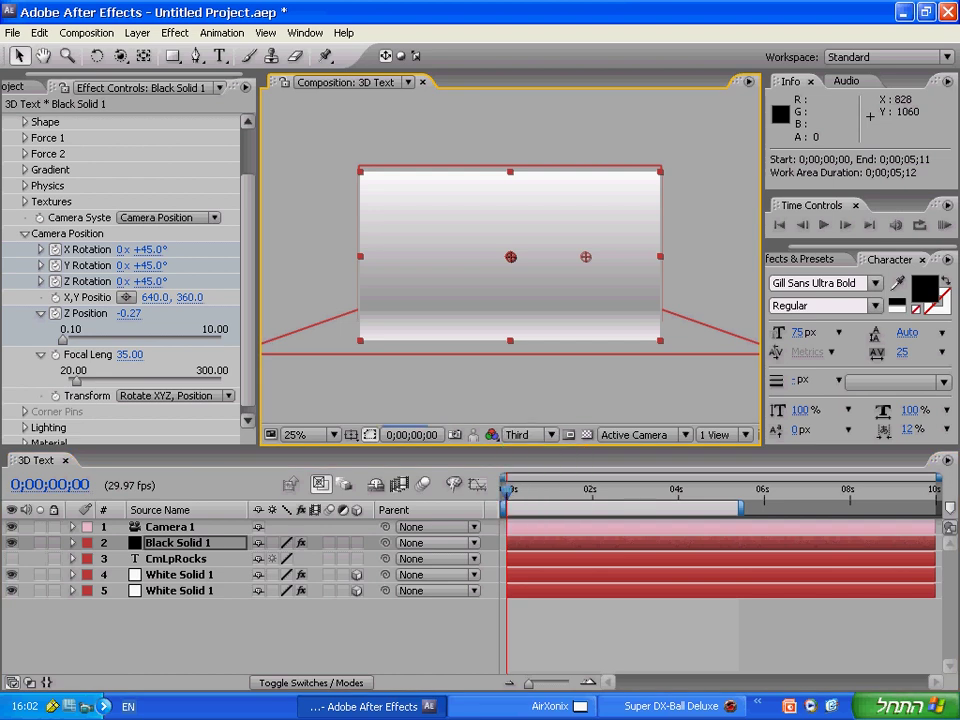
key("KP_0")
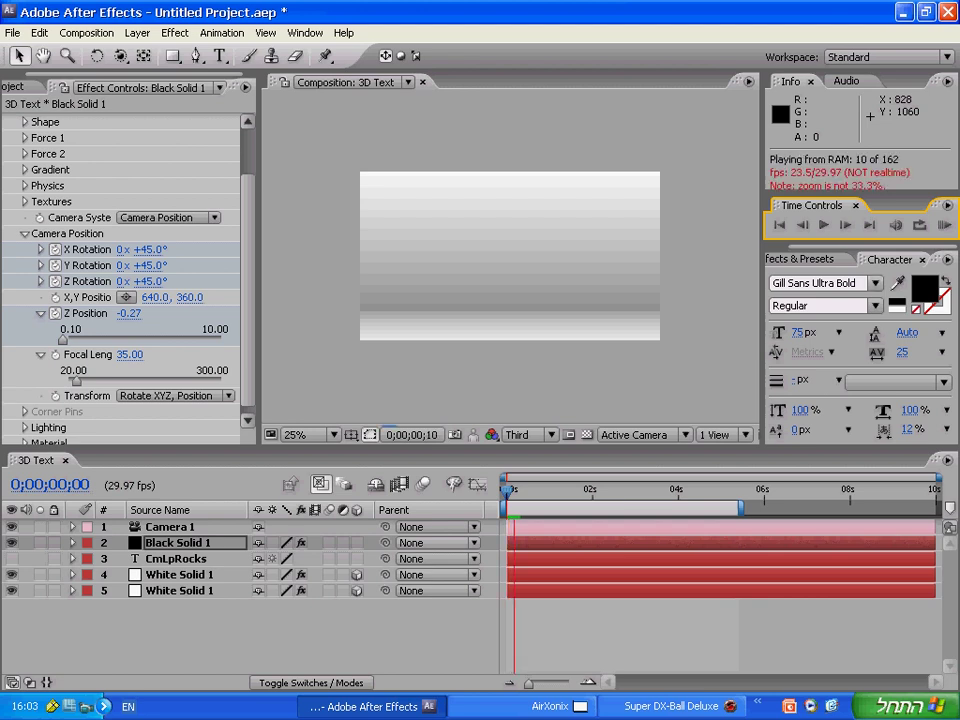
key("space")
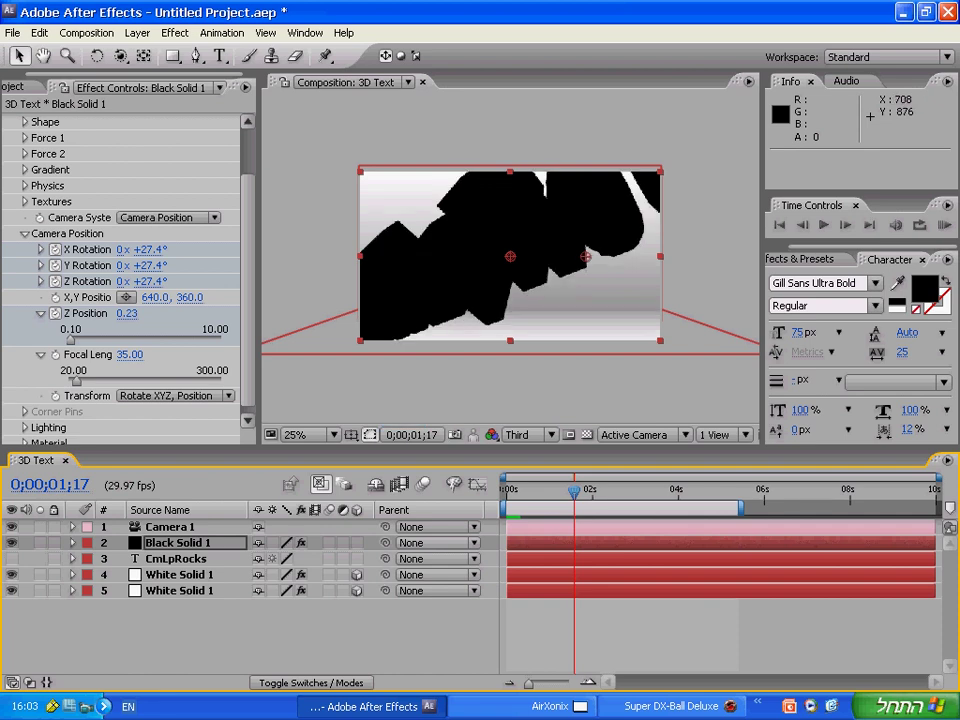
- Step and scrub through the animation to about 3 seconds to examine the black extruded text in close-up
key("period")
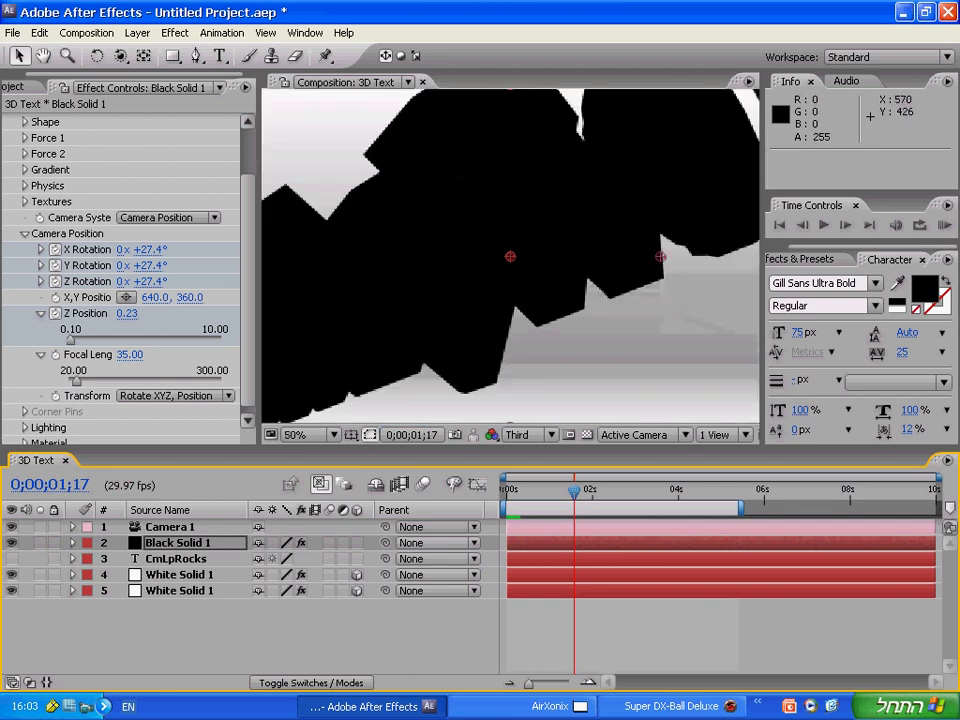
key("comma")
key("period")
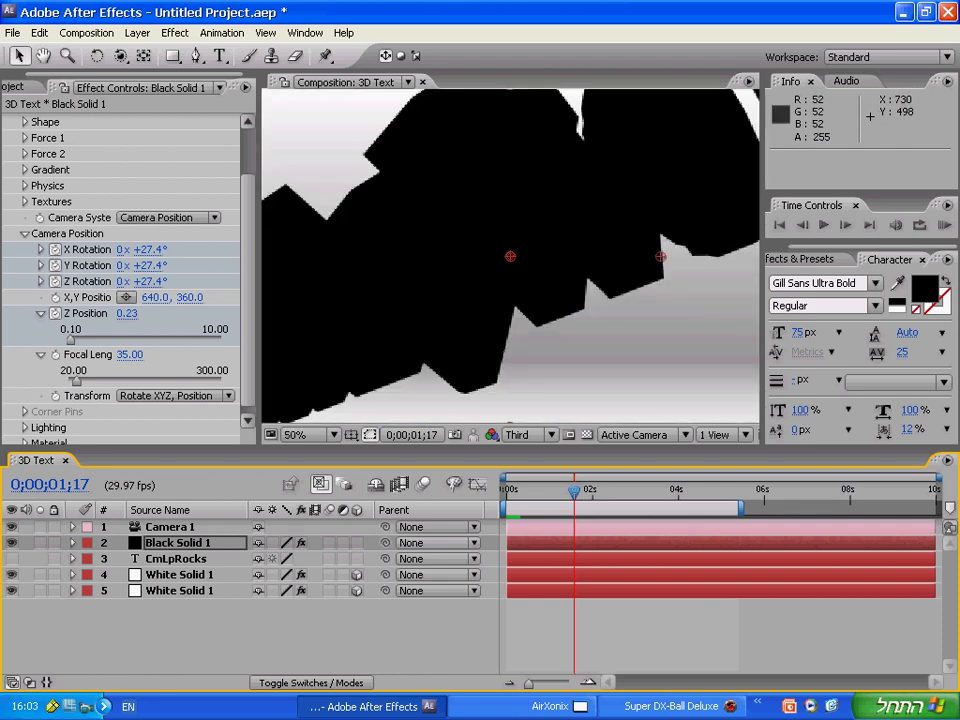
left_click_drag(574, 491, 575, 491)
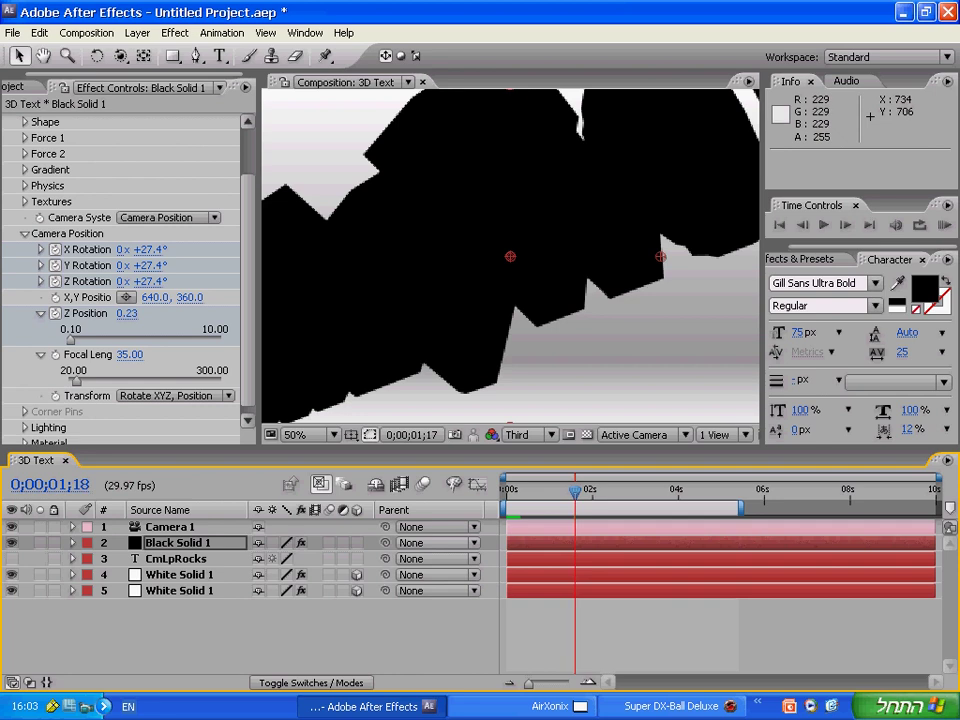
key("space")
left_click_drag(672, 491, 637, 491)
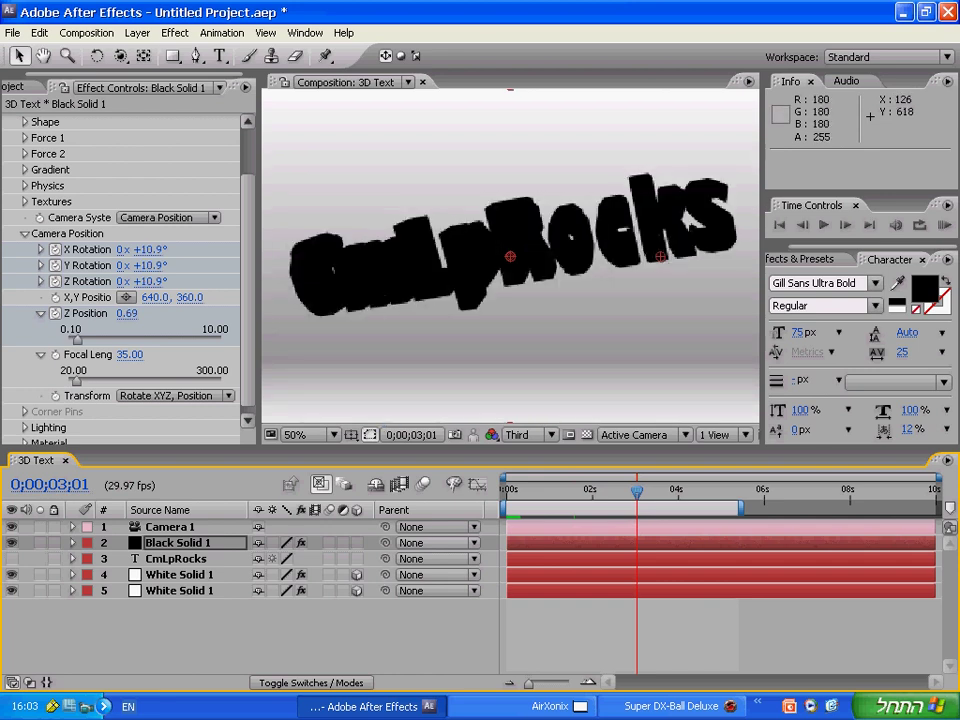
- Change the black solid's colour to light red FF4F4F in its solid settings
scroll(120, 270, "down", 1)
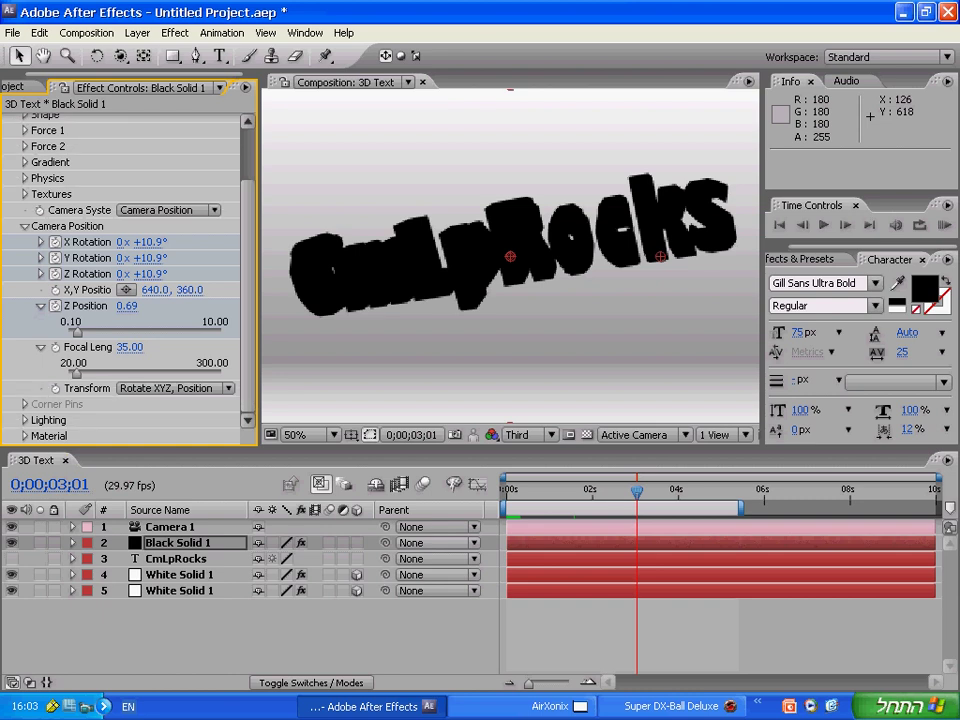
left_click(178, 543)
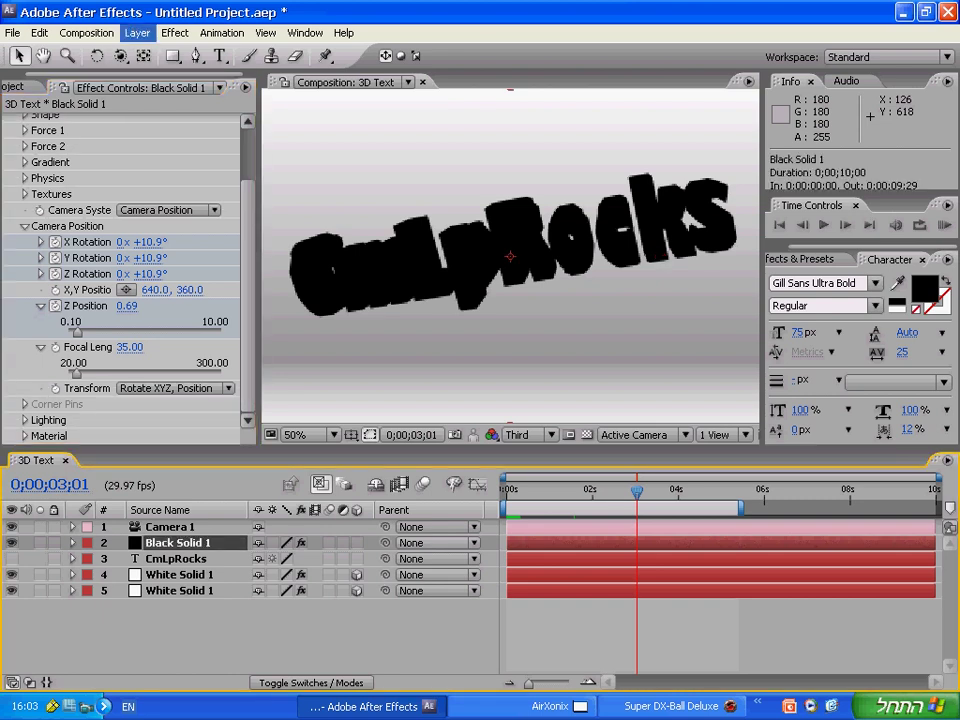
left_click(137, 33)
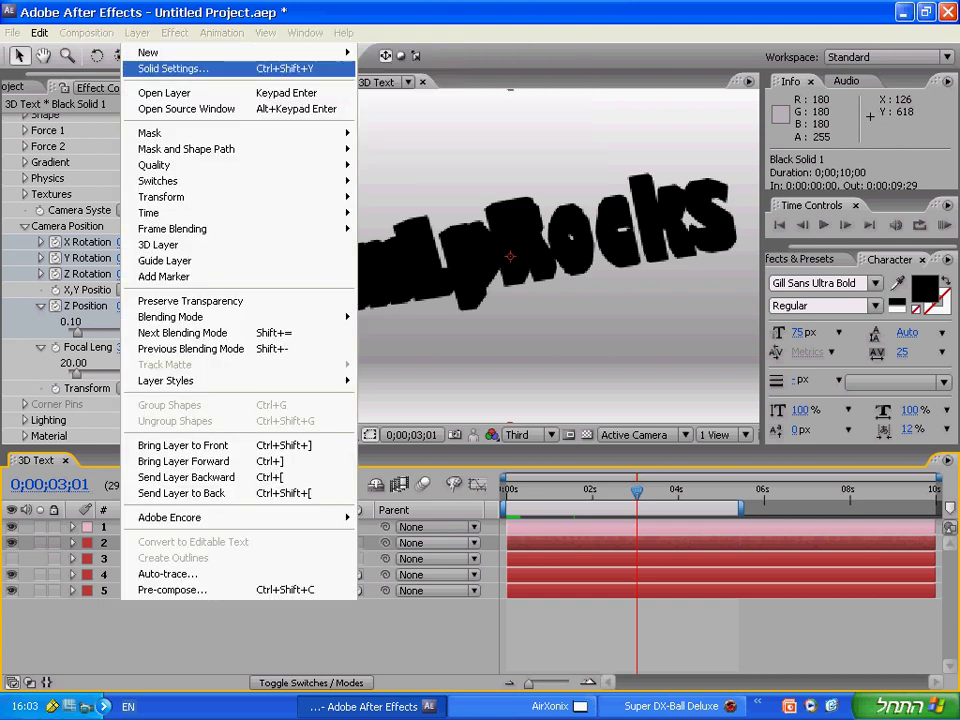
key("Return")
left_click(396, 404)
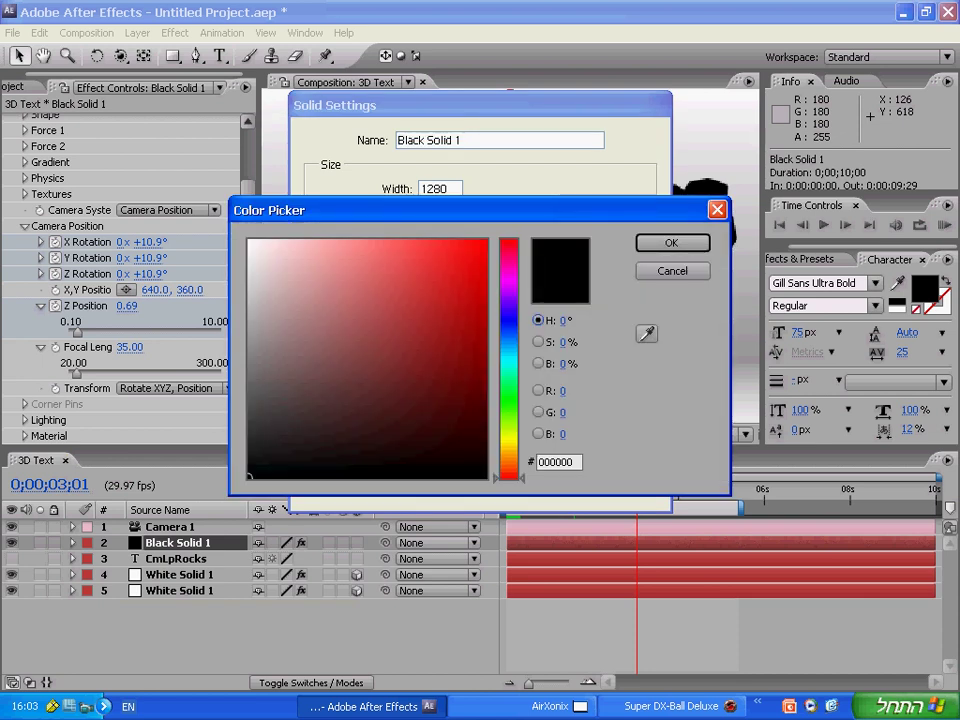
mouse_move(276, 345)
left_mouse_down()
mouse_move(401, 253)
mouse_move(402, 240)
mouse_move(343, 240)
mouse_move(412, 240)
left_mouse_up()
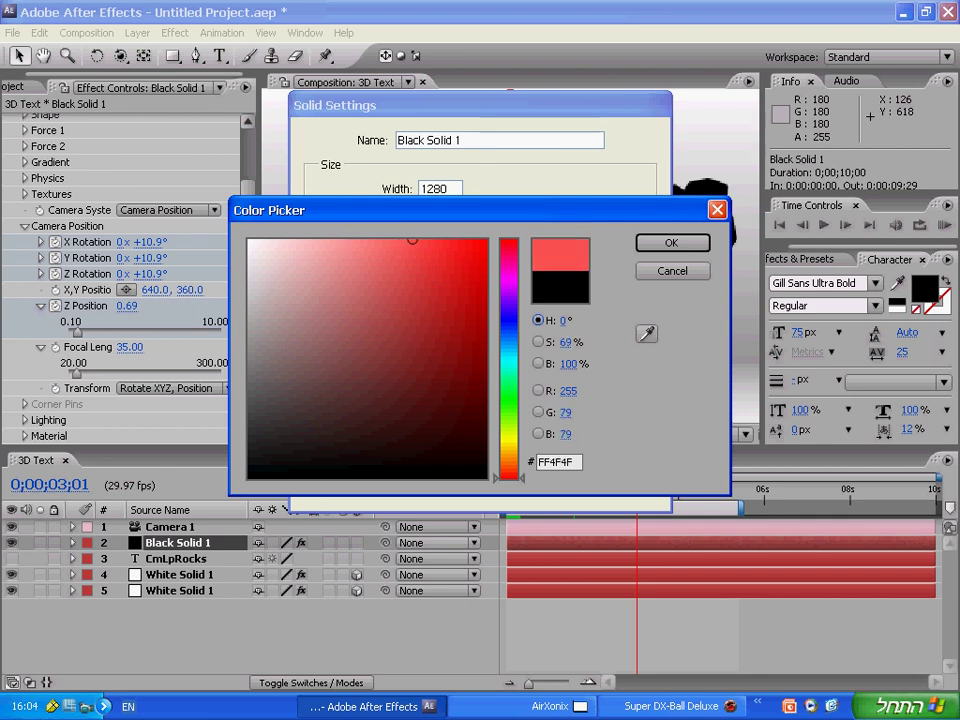
key("Return")
key("Return")
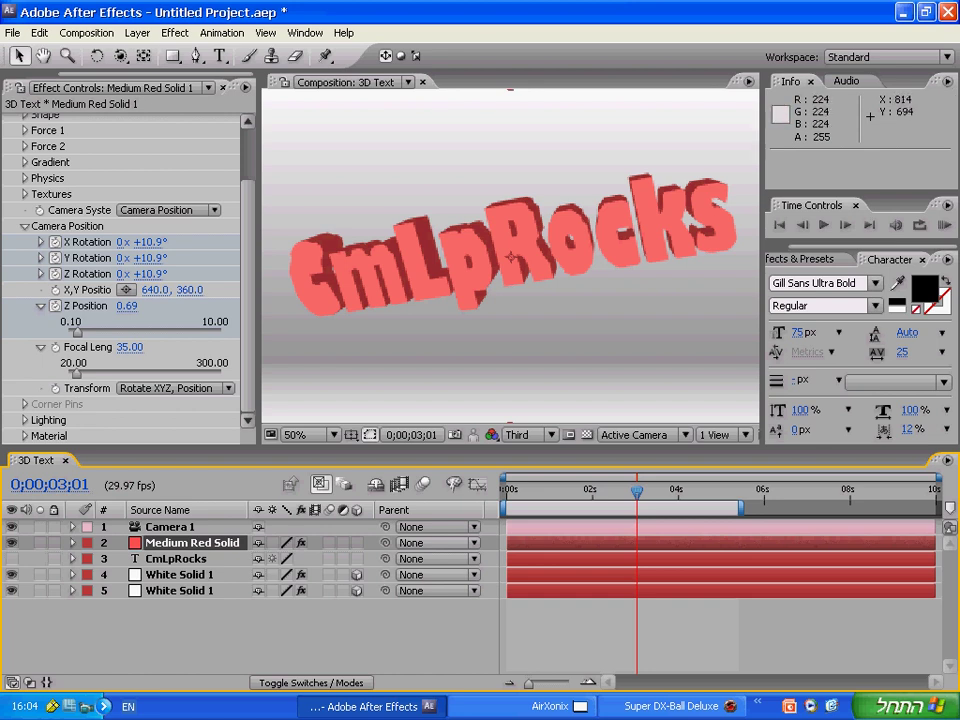
- Scrub between about 1 and 4 seconds to check the red text, stop at 0;00;03;25 and deselect all layers
left_click_drag(637, 491, 561, 491)
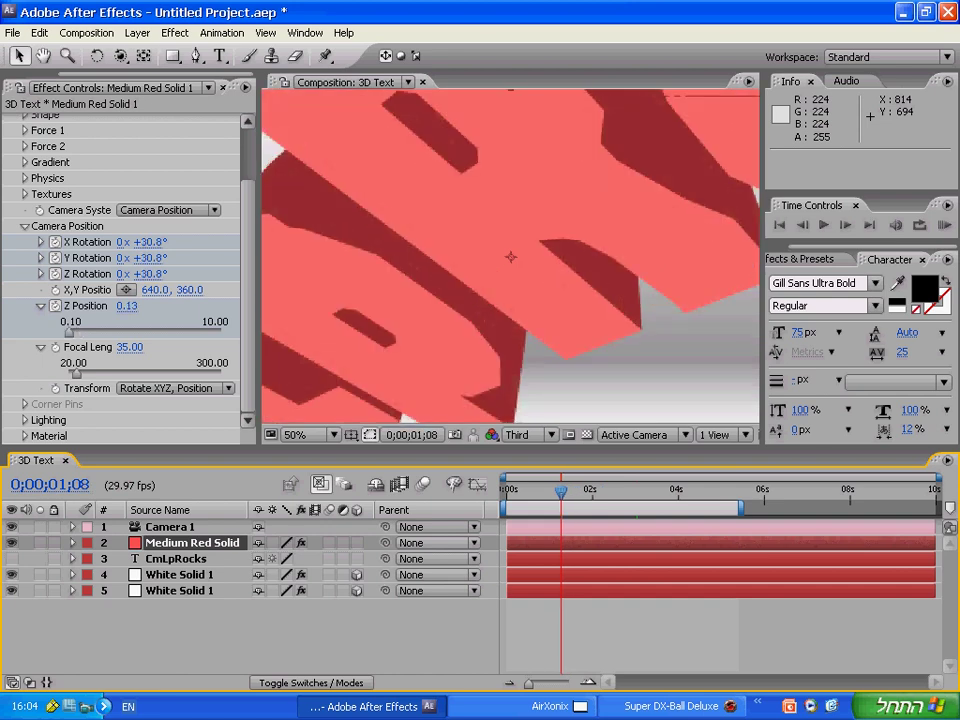
left_click_drag(561, 491, 670, 491)
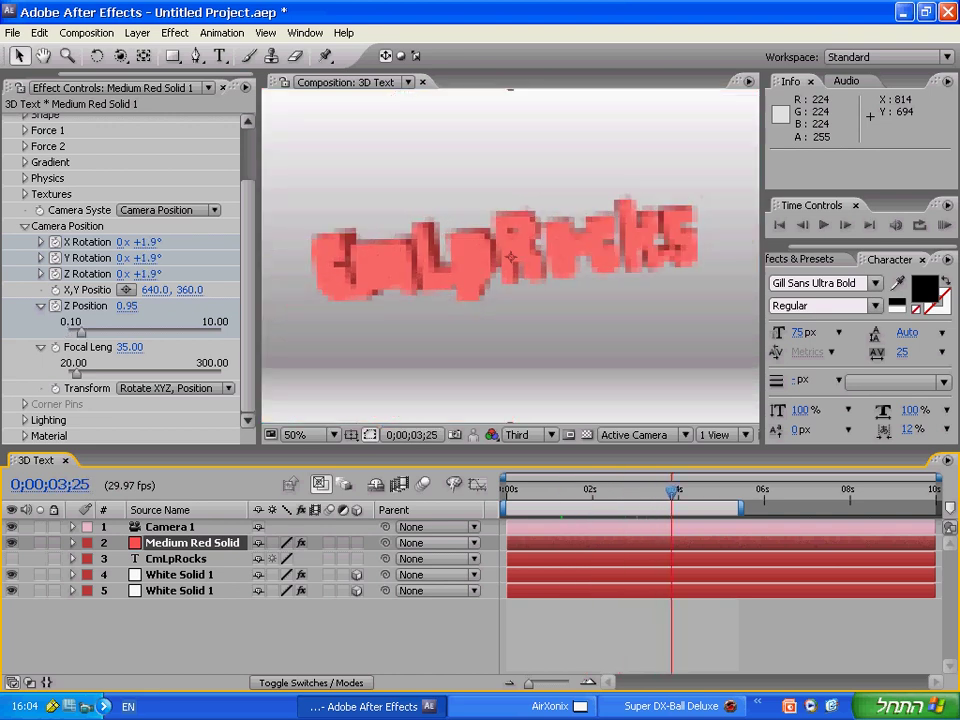
left_click_drag(241, 649, 177, 663)
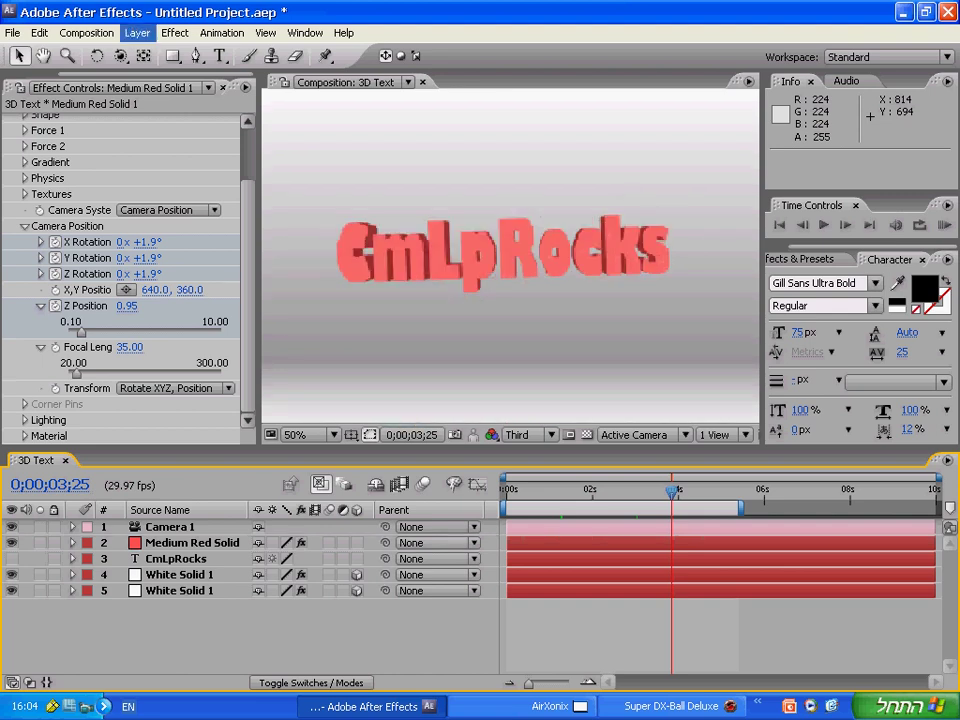
scroll(440, 244, "down", 1)
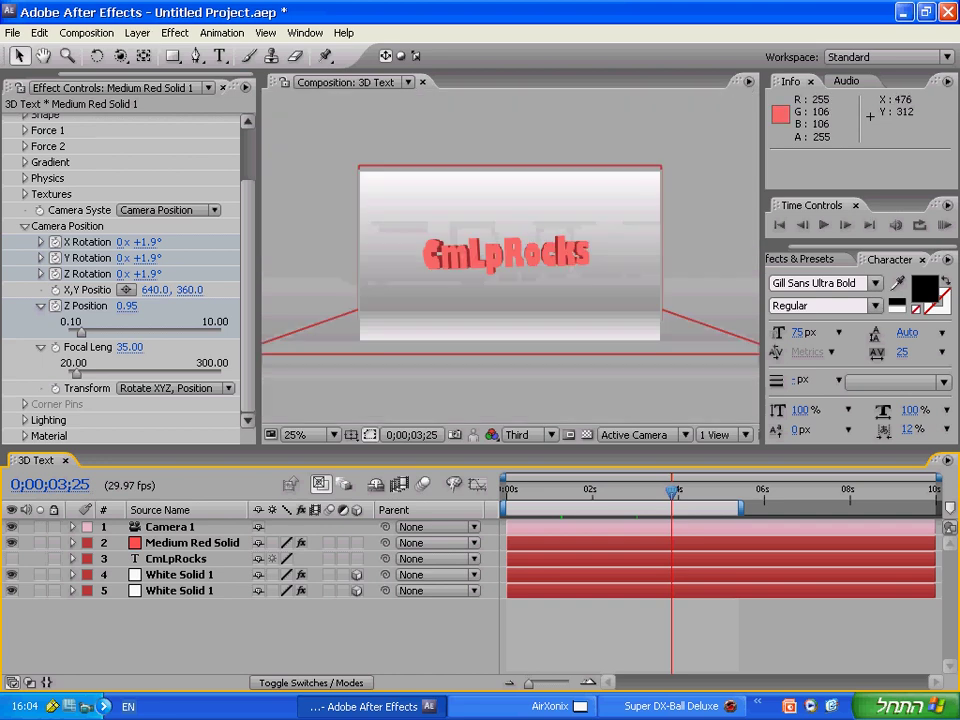
scroll(472, 243, "up", 1)
scroll(393, 166, "down", 1)
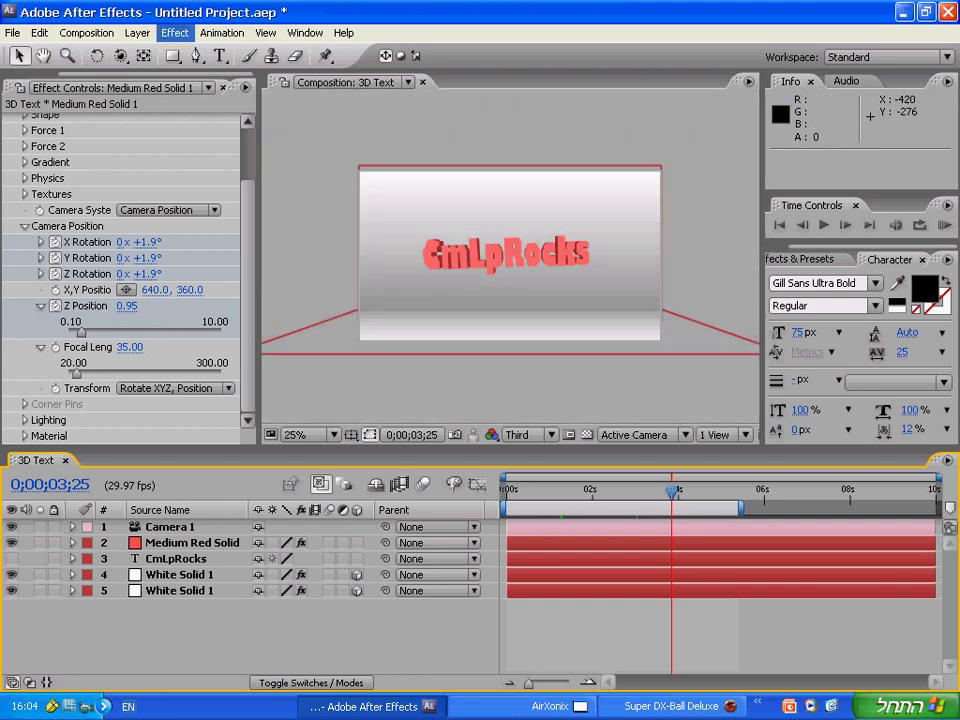
- Add a new spot light with orange colour FF7E00, keeping 100% intensity and a 90-degree cone angle
left_click(137, 32)
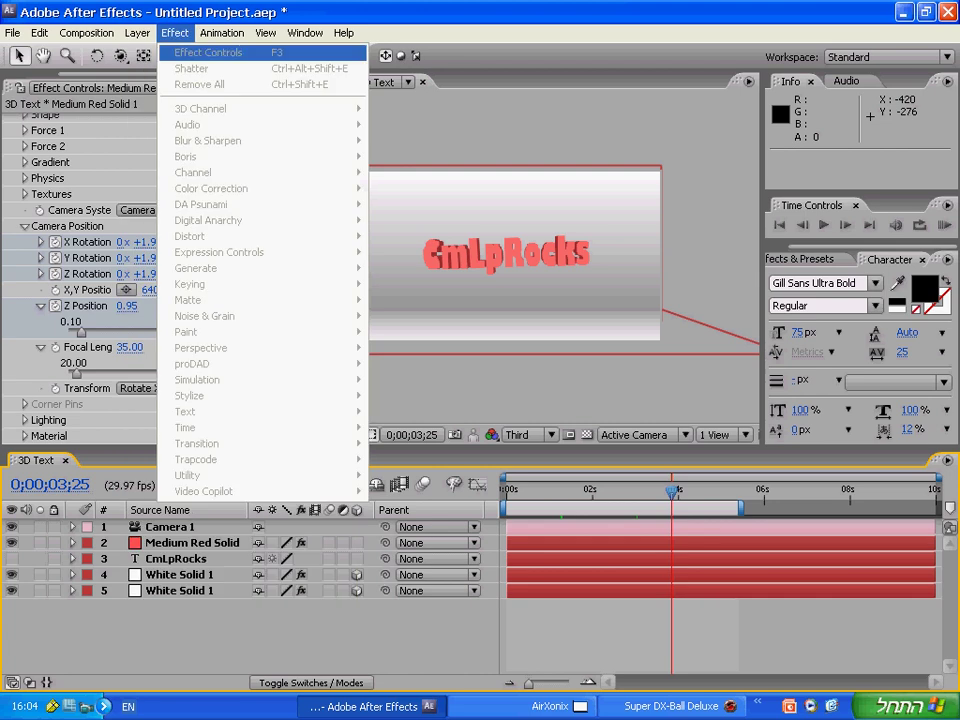
mouse_move(150, 52)
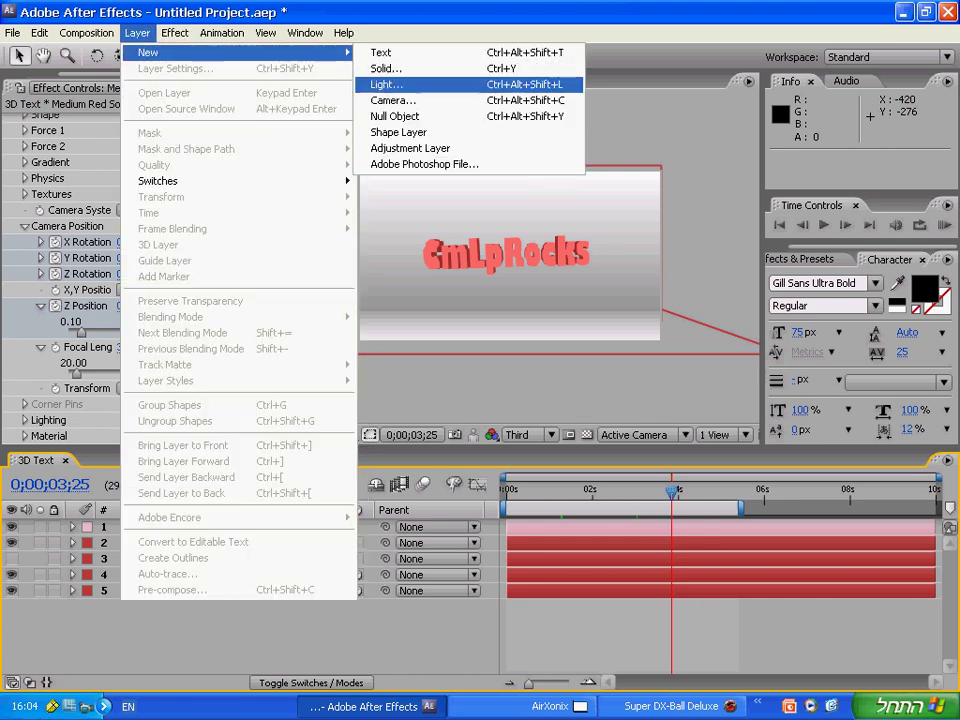
left_click(386, 84)
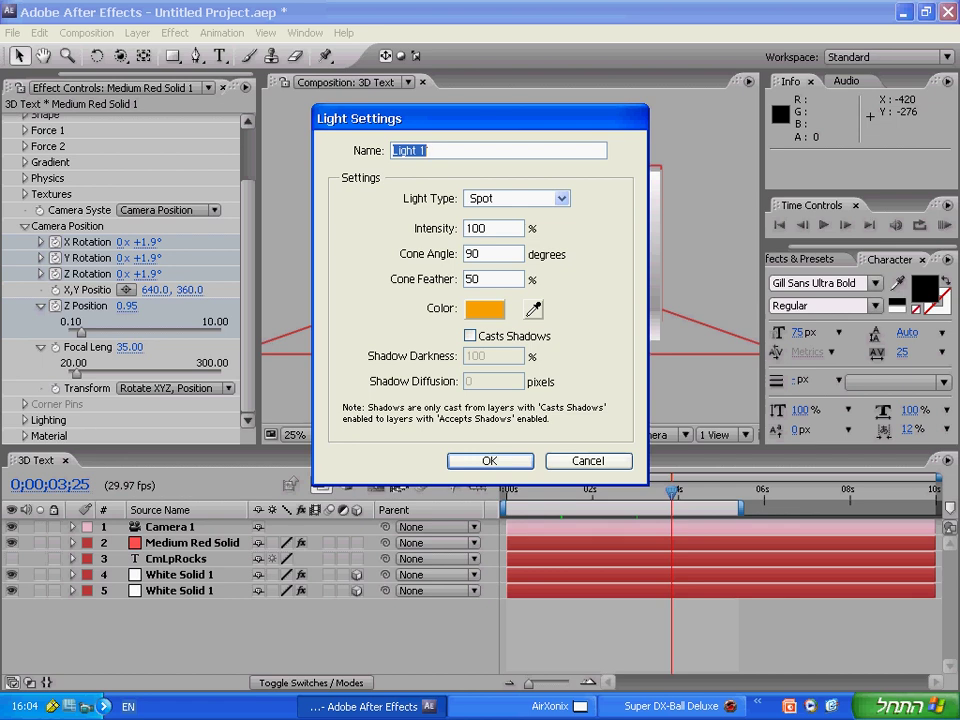
left_click(484, 309)
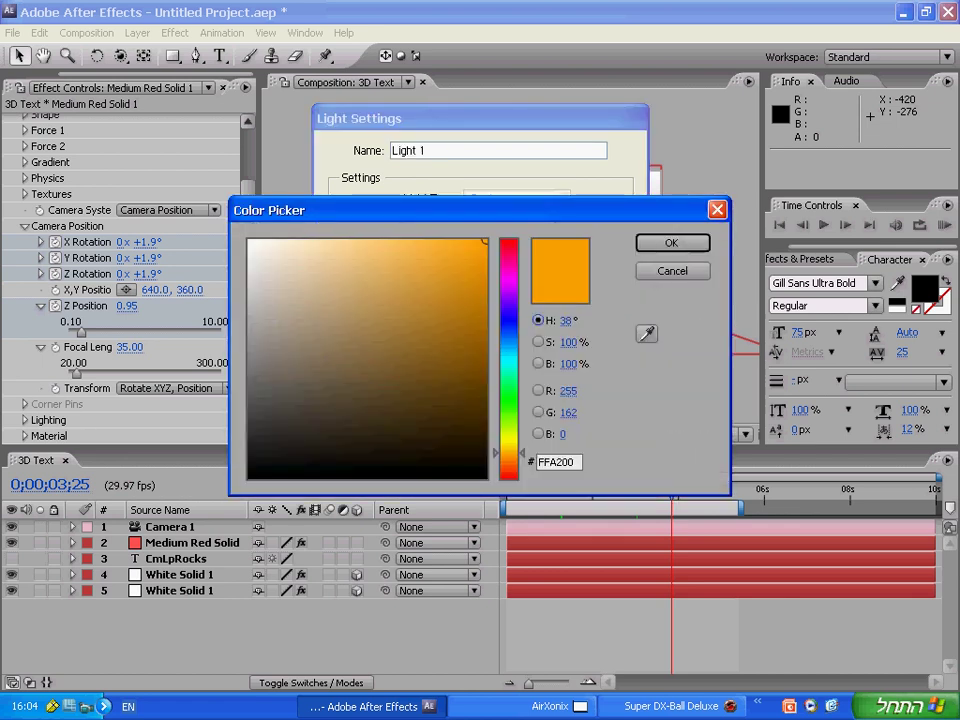
left_click_drag(521, 453, 521, 459)
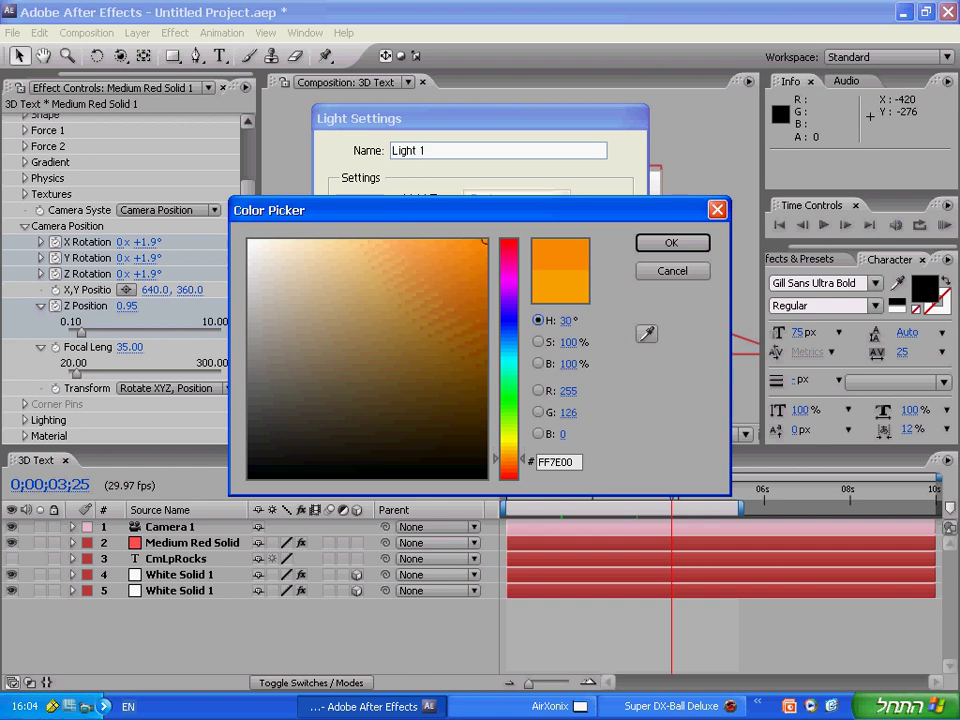
key("Return")
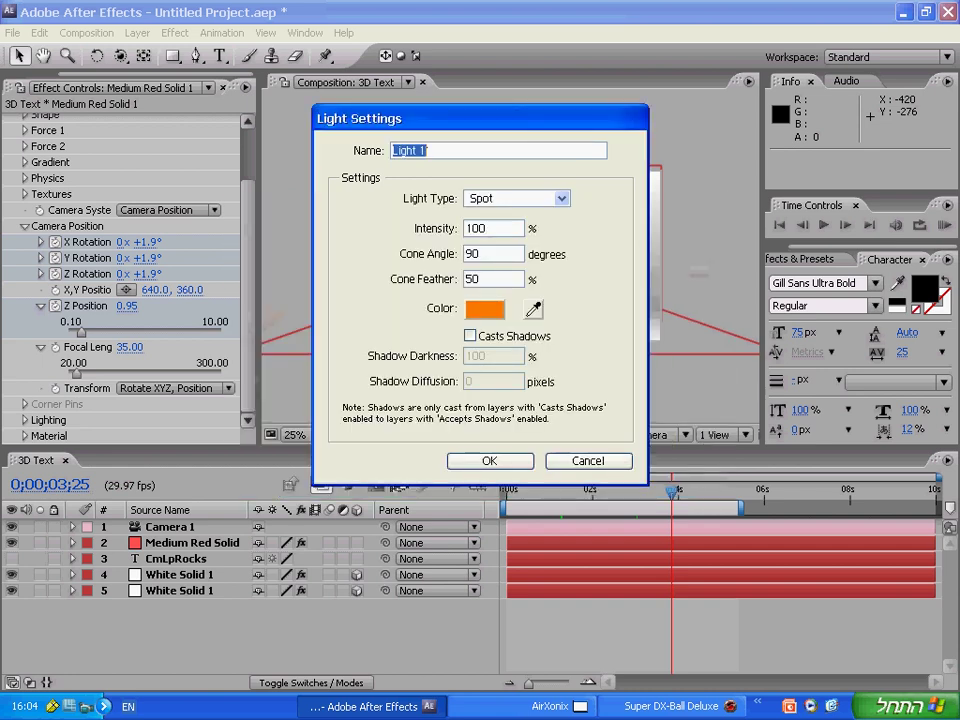
key("Return")
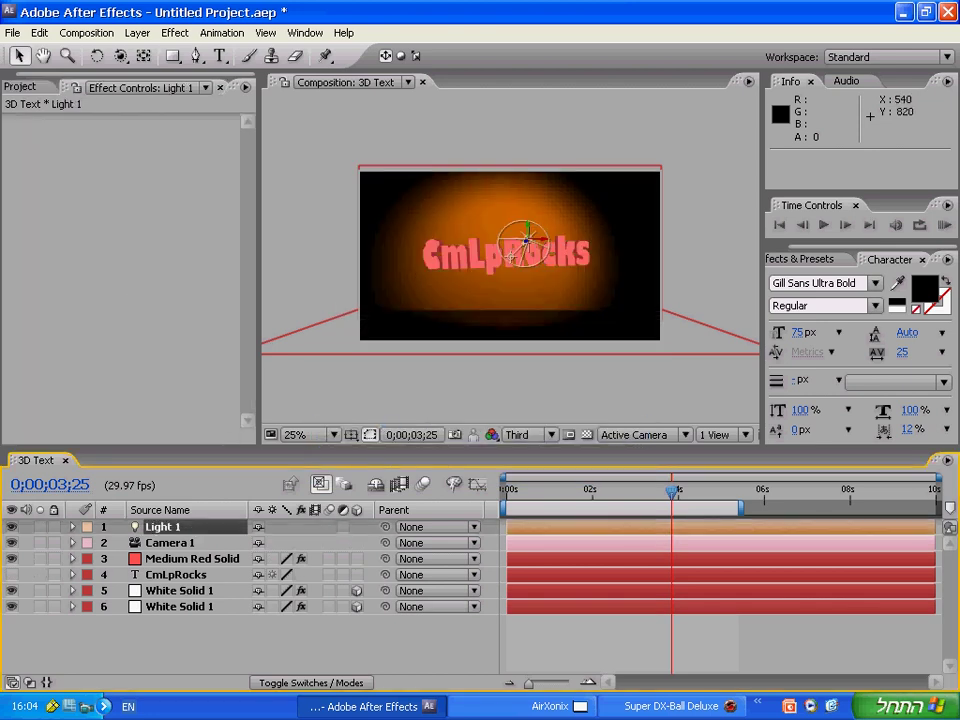
- Move the spot light beyond the frame's upper right corner and shift its point of interest to about 970, 283, 82 near the text's end
left_click_drag(527, 245, 646, 162)
left_click_drag(538, 207, 582, 240)
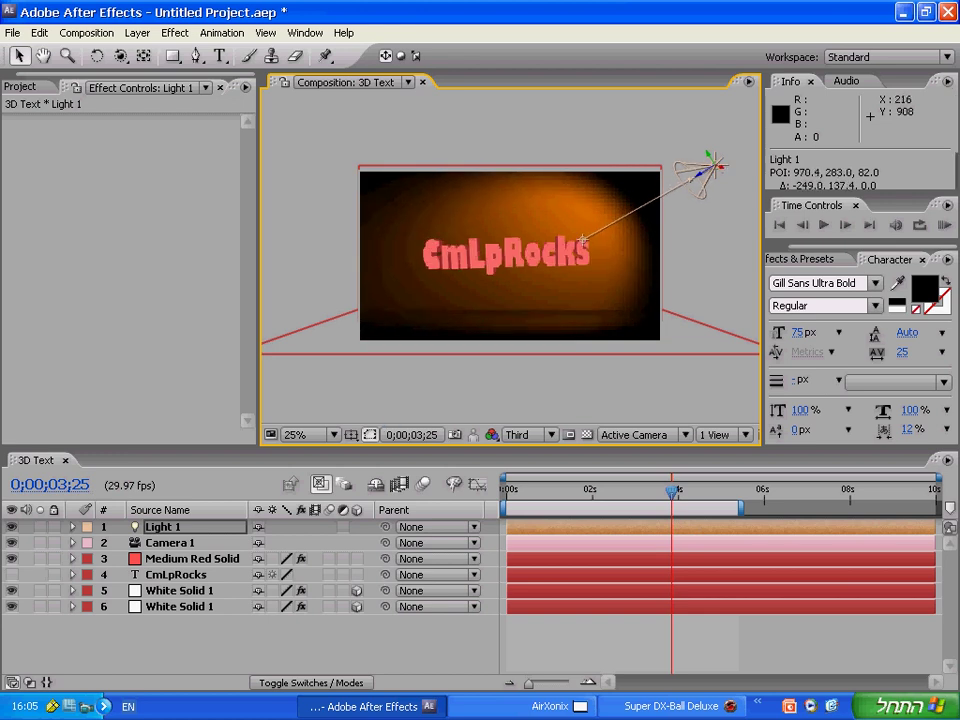
- Change the red text solid's colour to yellow FFF000 in its solid settings
left_click(510, 256)
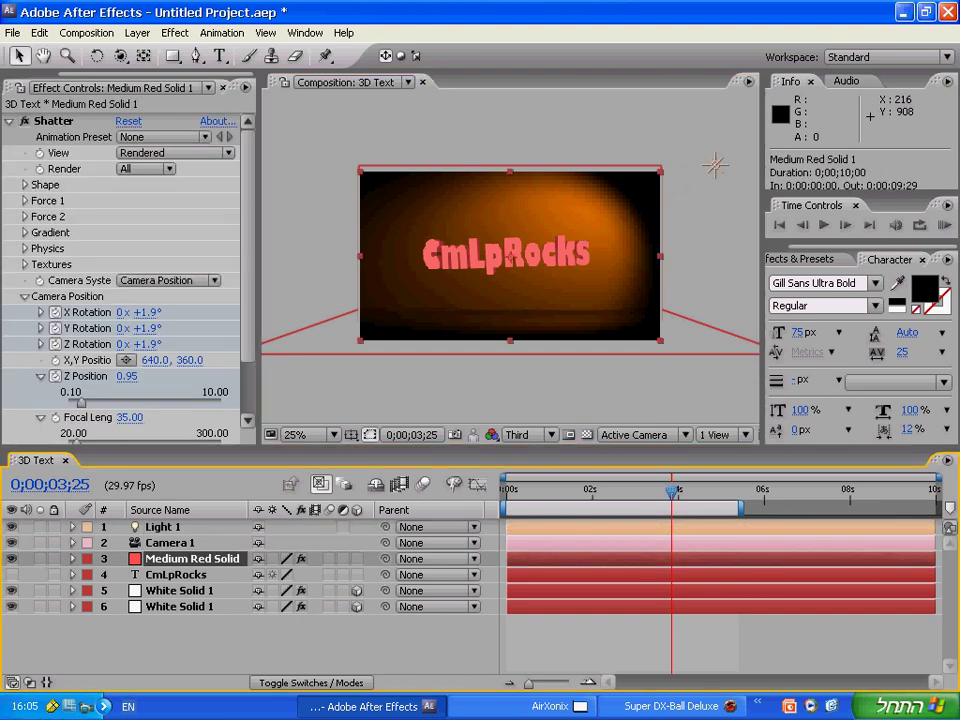
key("alt+l")
key("Escape")
key("ctrl+shift+y")
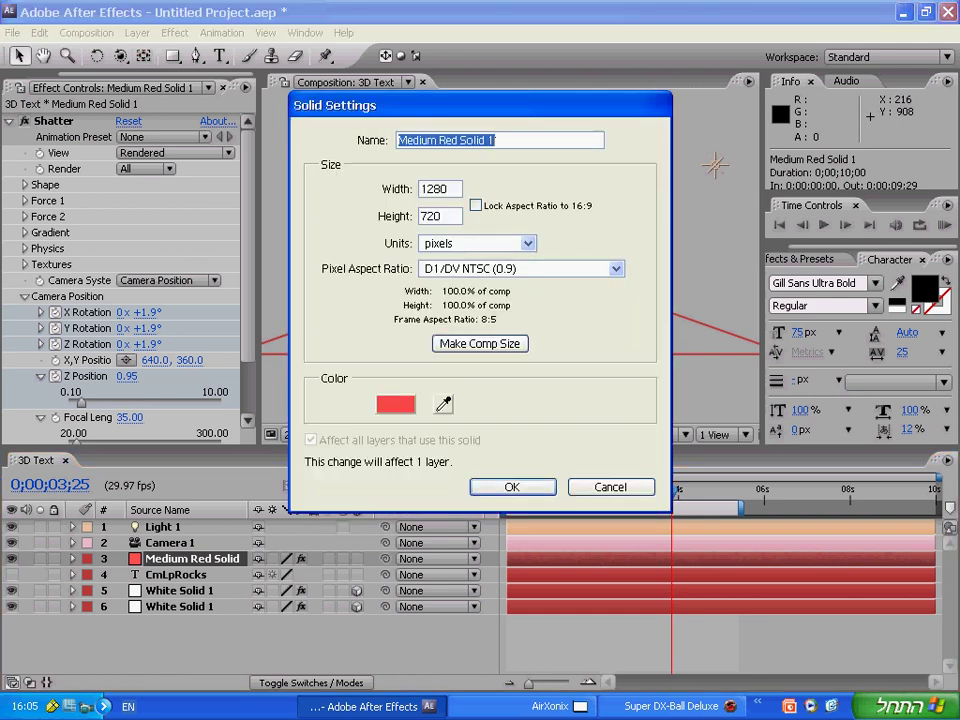
left_click(396, 404)
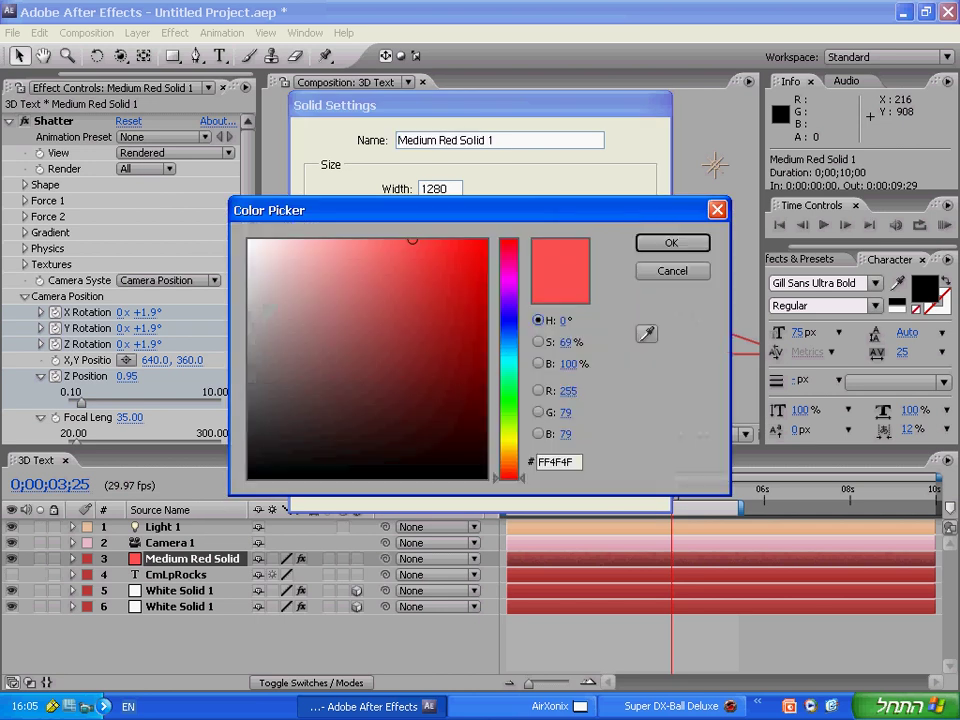
left_click(509, 442)
left_click_drag(438, 353, 488, 239)
left_click(672, 243)
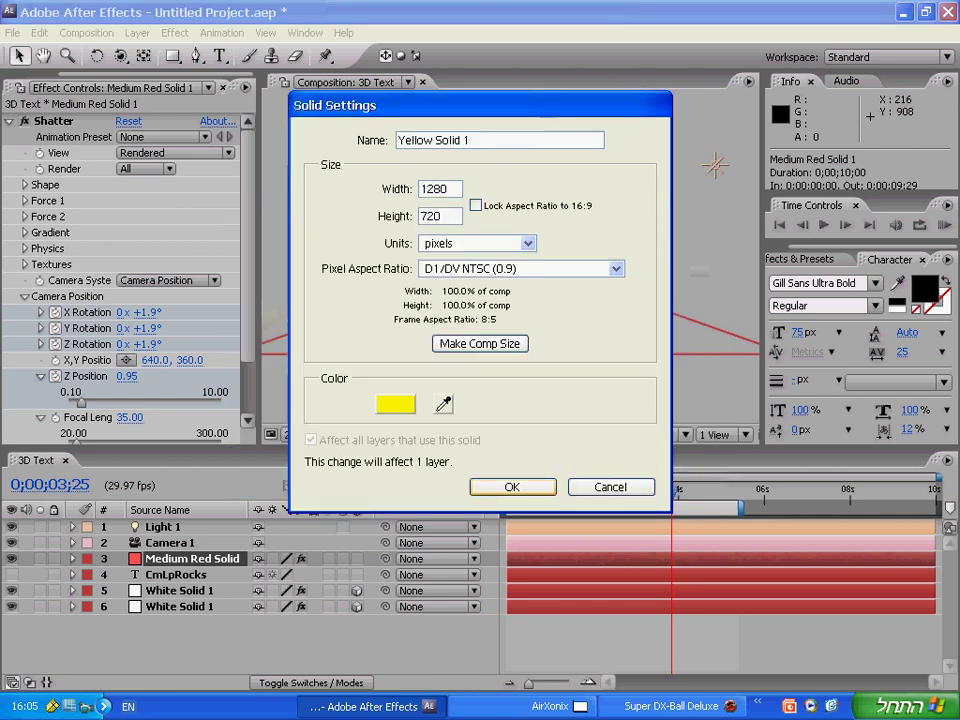
key("Return")
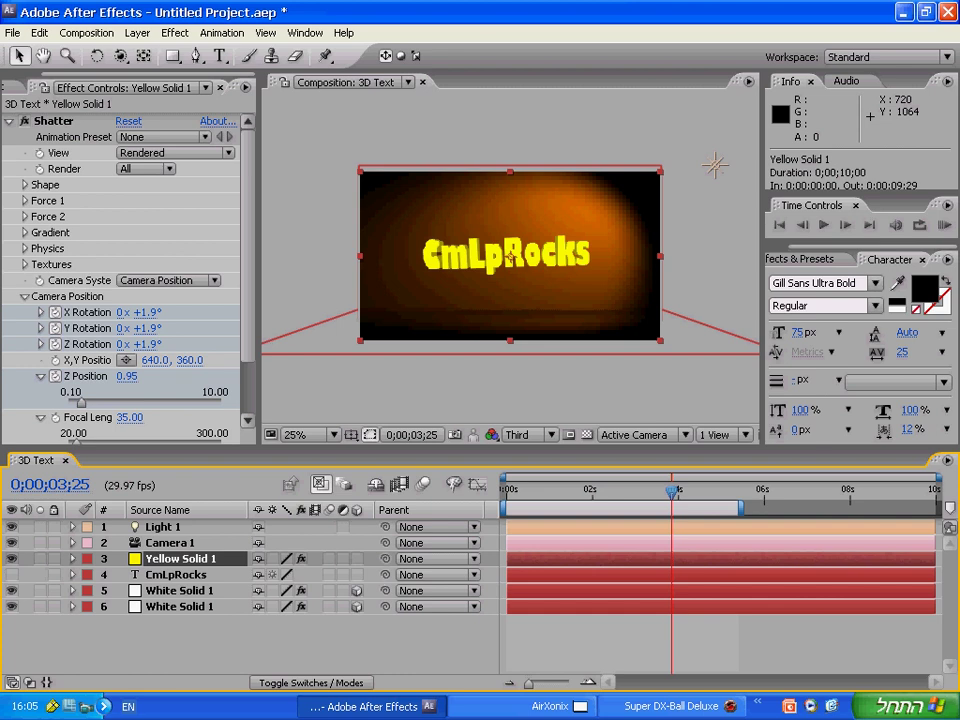
- Change the yellow text solid's colour to light orange FFC549 in its solid settings
key("ctrl+shift+y")
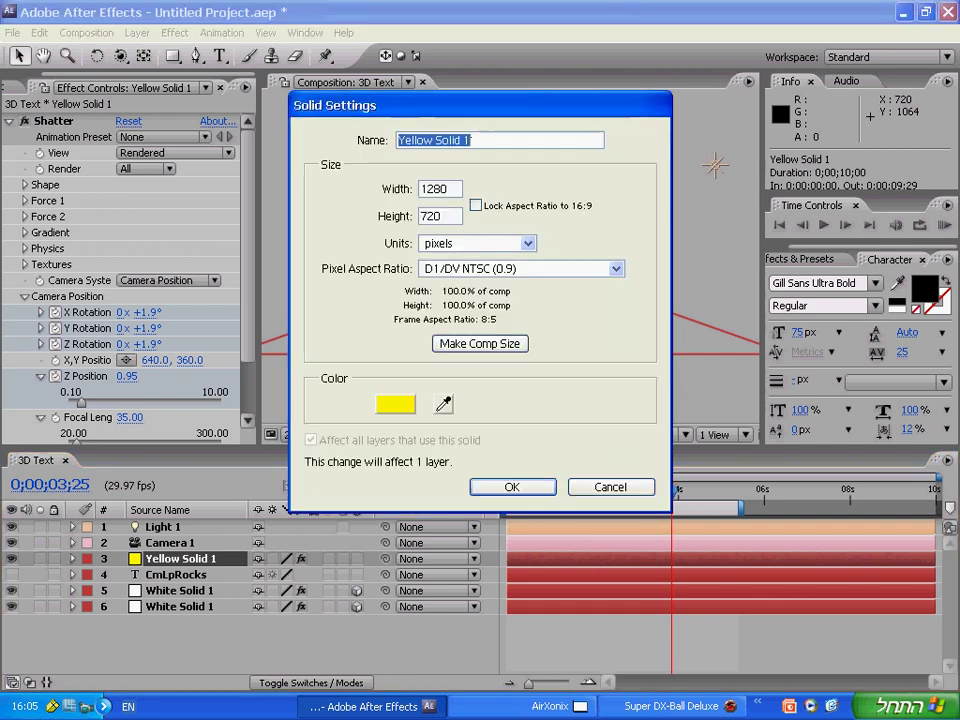
left_click(396, 521)
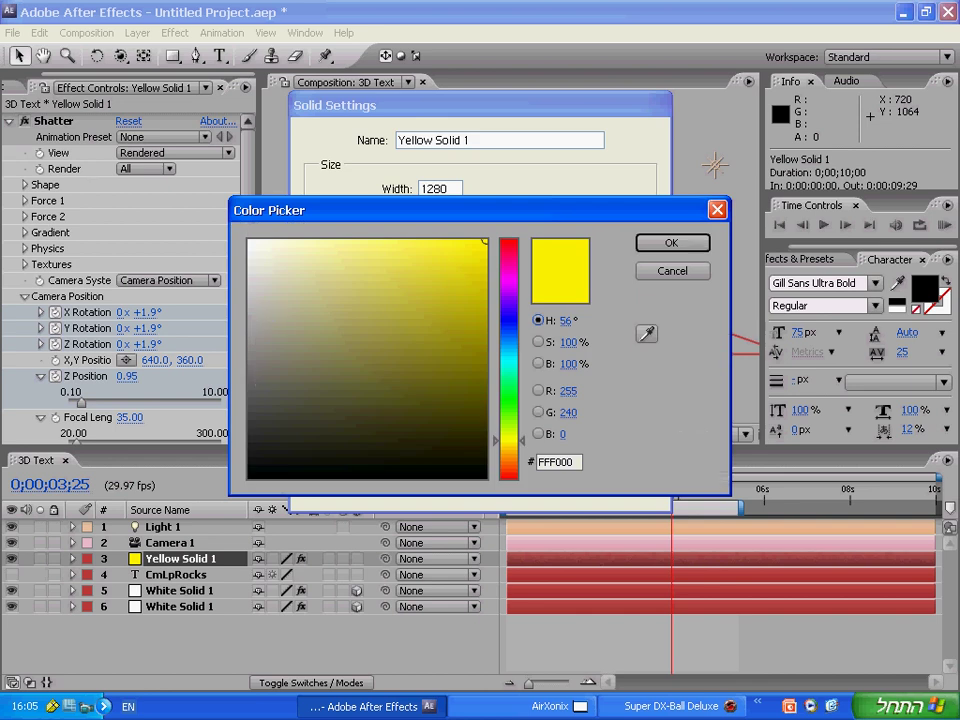
left_click(509, 451)
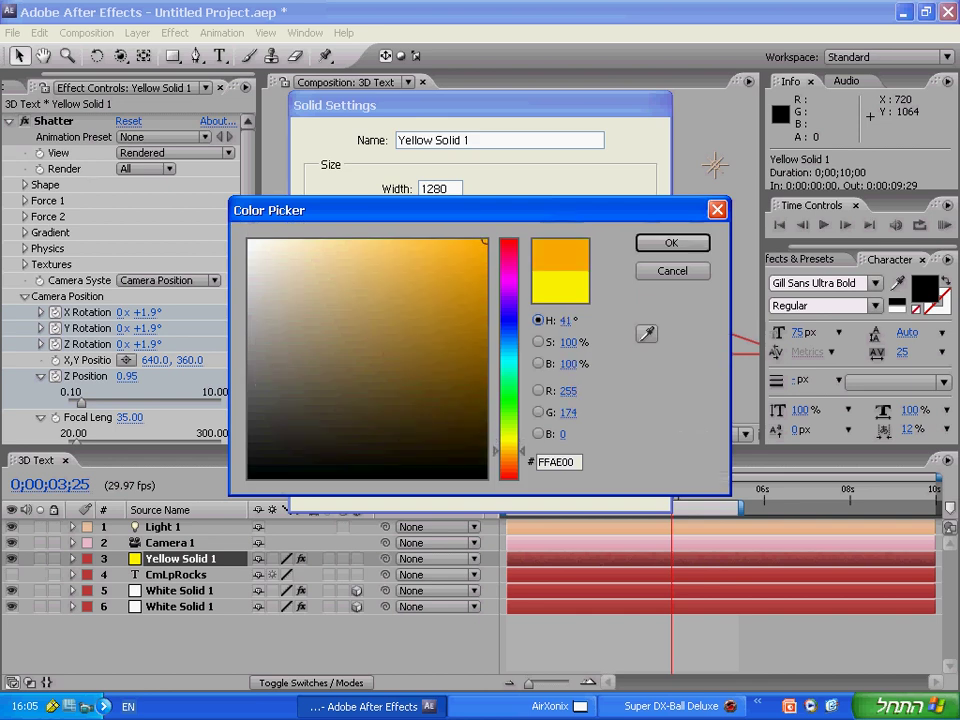
left_click(447, 246)
mouse_move(447, 246)
left_mouse_down()
mouse_move(463, 239)
mouse_move(404, 240)
mouse_move(418, 240)
left_mouse_up()
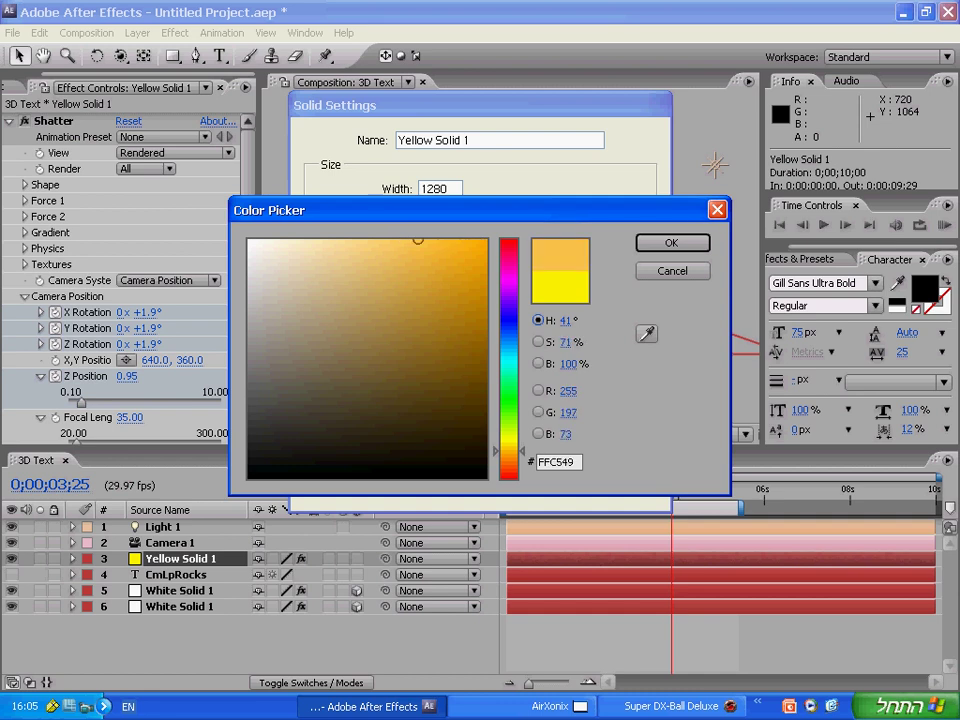
key("Return")
key("Return")
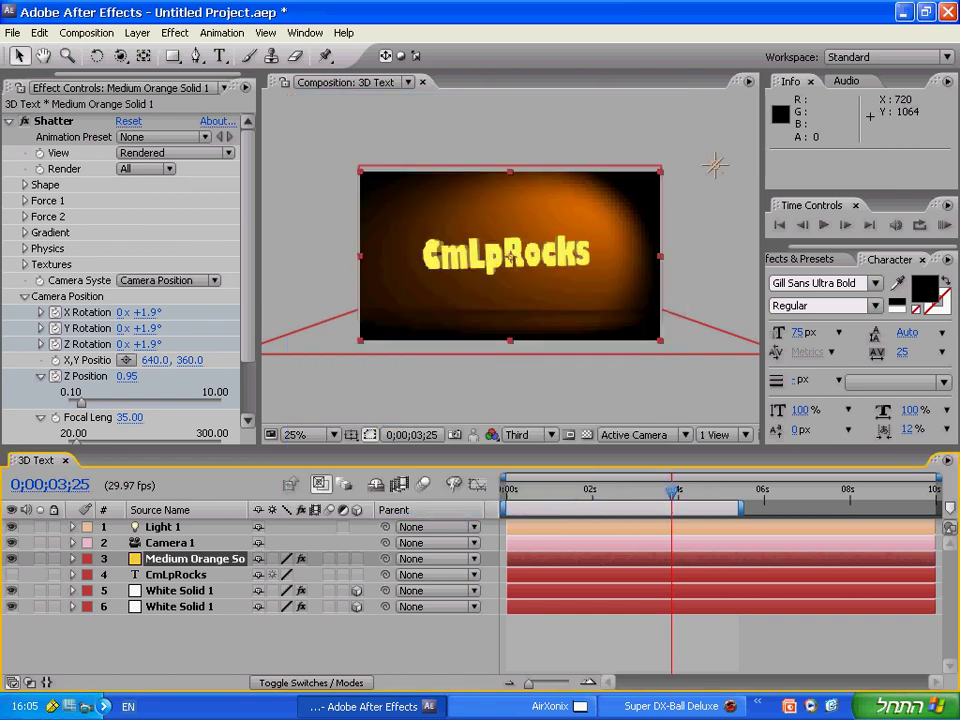
- Inspect the recoloured text up close and at earlier frames, going back to 0;00;01;16
scroll(510, 258, "up", 1)
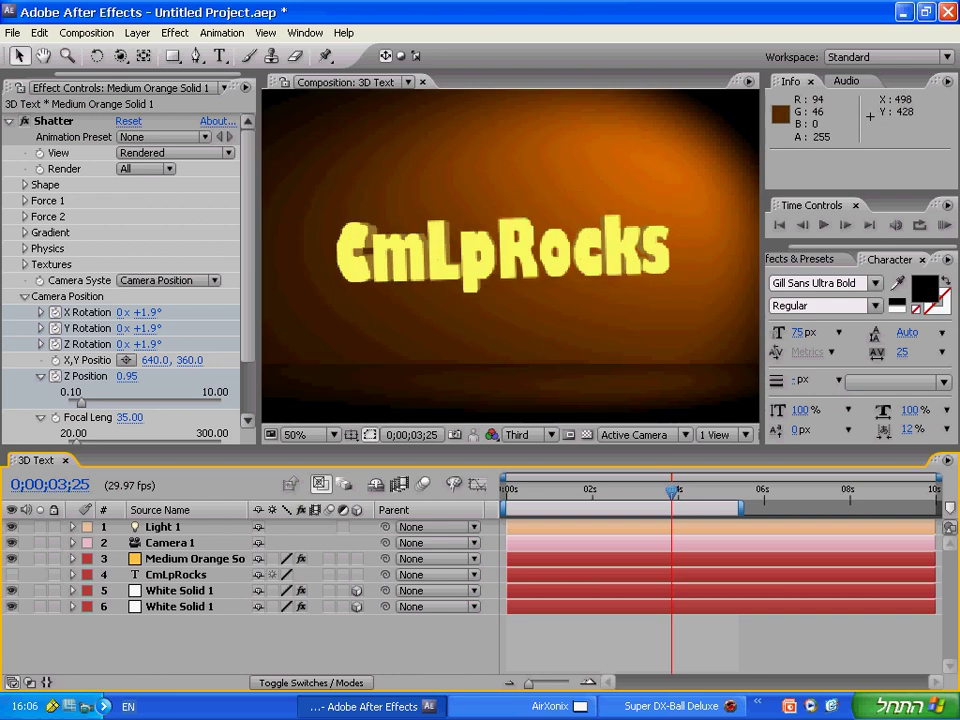
scroll(440, 290, "up", 2)
scroll(440, 290, "down", 6)
scroll(440, 299, "up", 4)
scroll(442, 297, "down", 1)
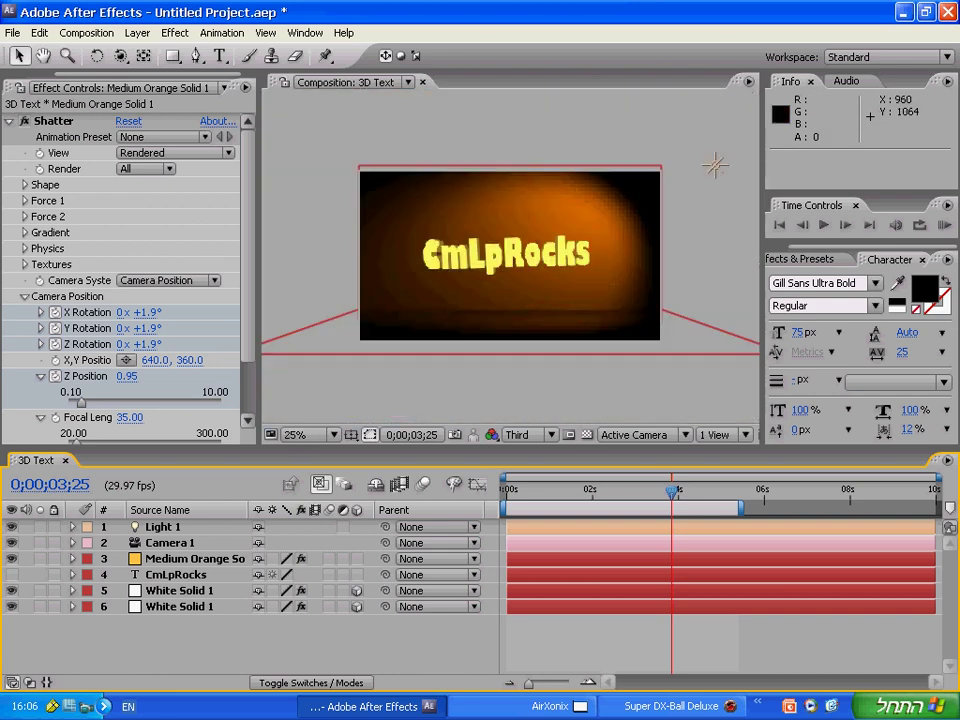
left_click_drag(671, 492, 580, 492)
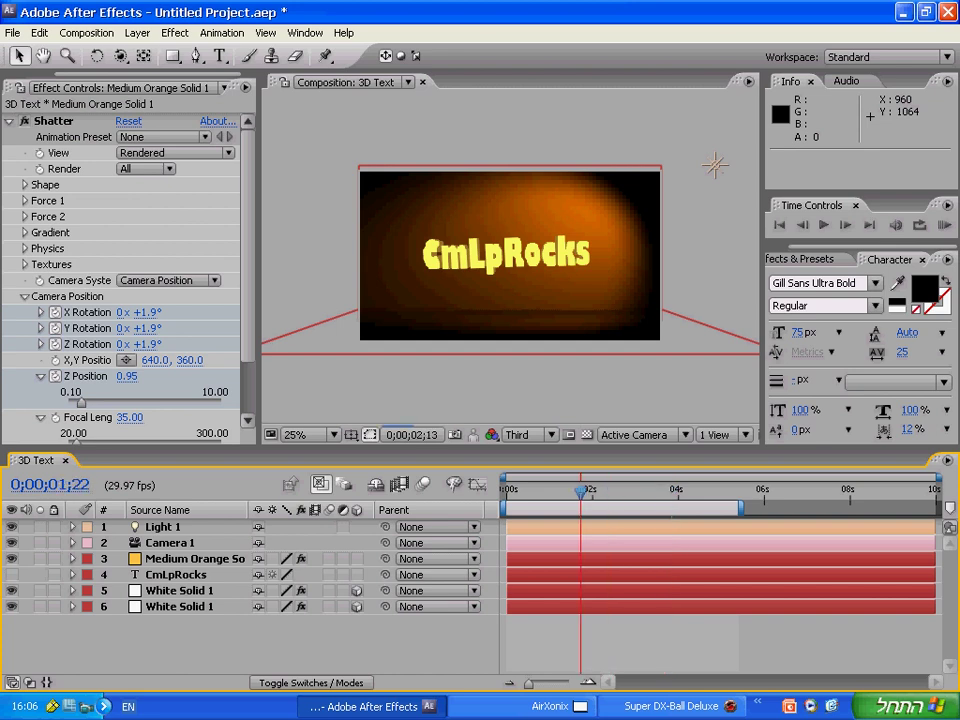
key("Page_Up")
key("Page_Up")
key("Page_Up")
key("Page_Up")
key("Page_Up")
key("Page_Up")
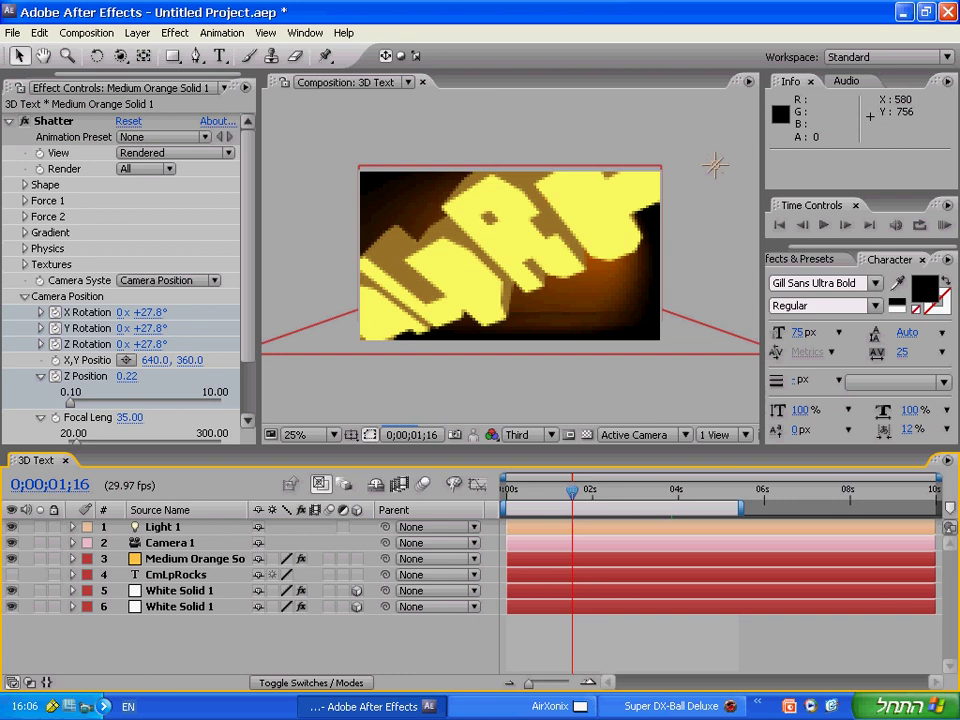
- Set the composition preview resolution to Full and move the current time to 0;00;02;04
left_click(530, 434)
left_click(520, 451)
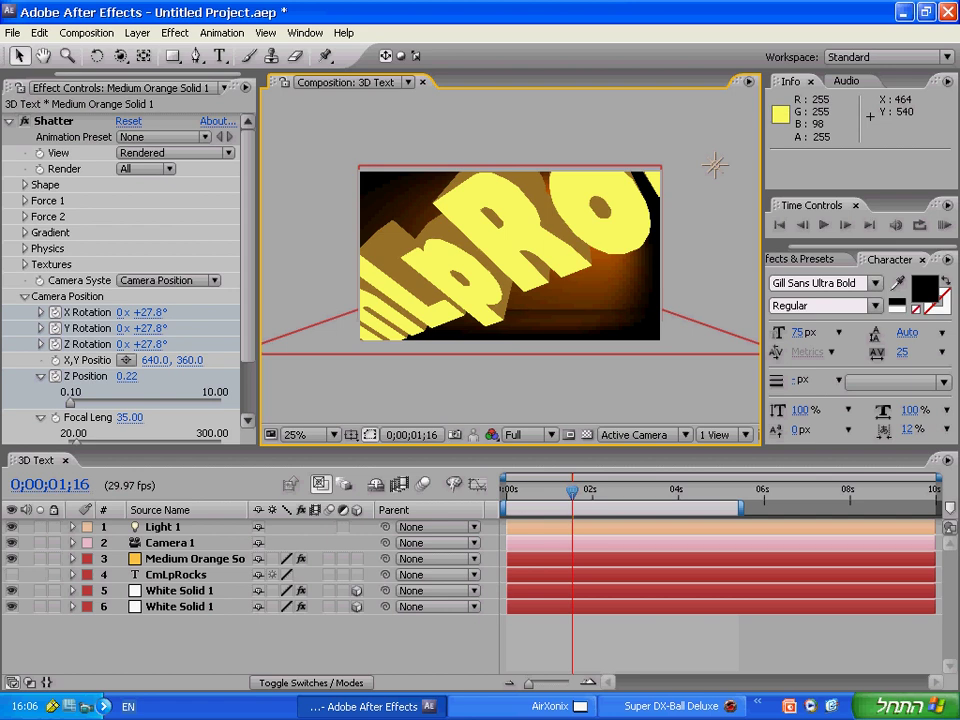
left_click(545, 490)
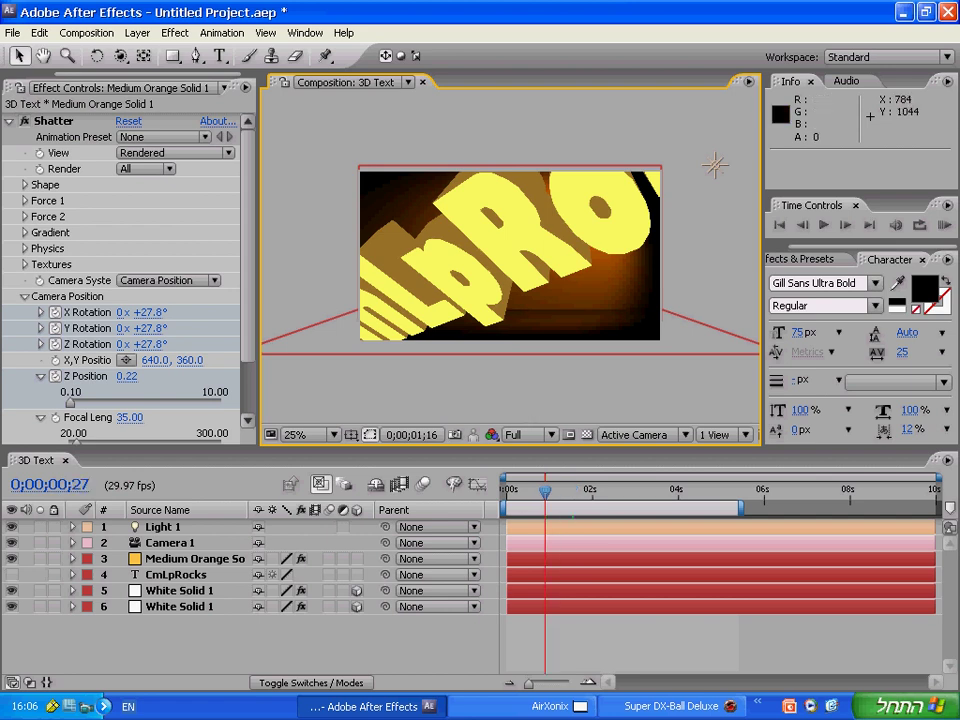
left_click_drag(545, 491, 598, 491)
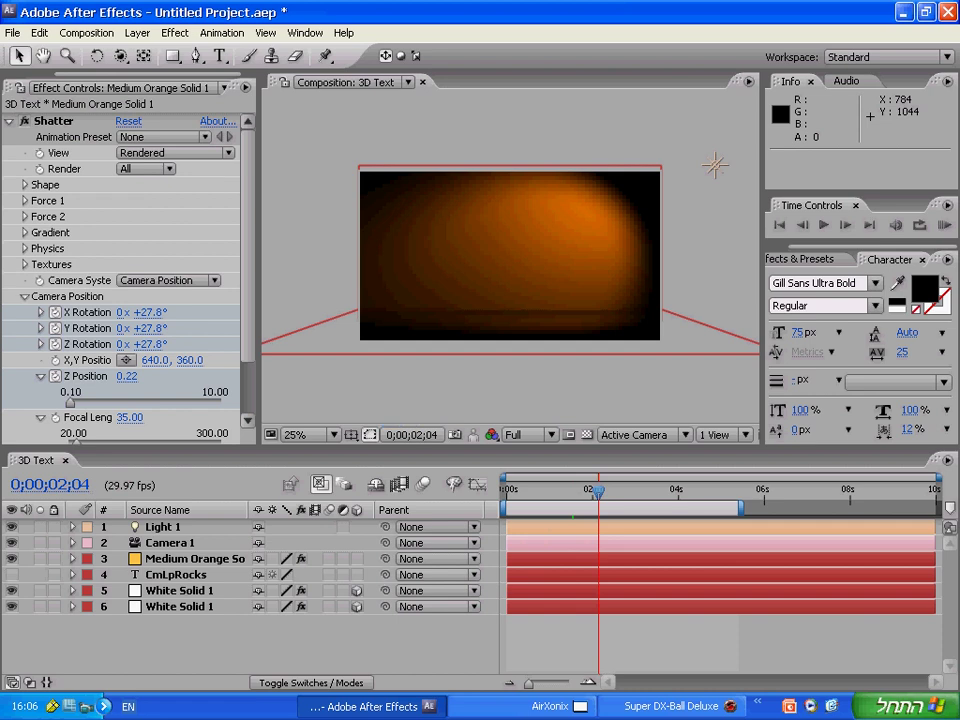
- Rename the orange solid layer to 3D Text
left_click(195, 559)
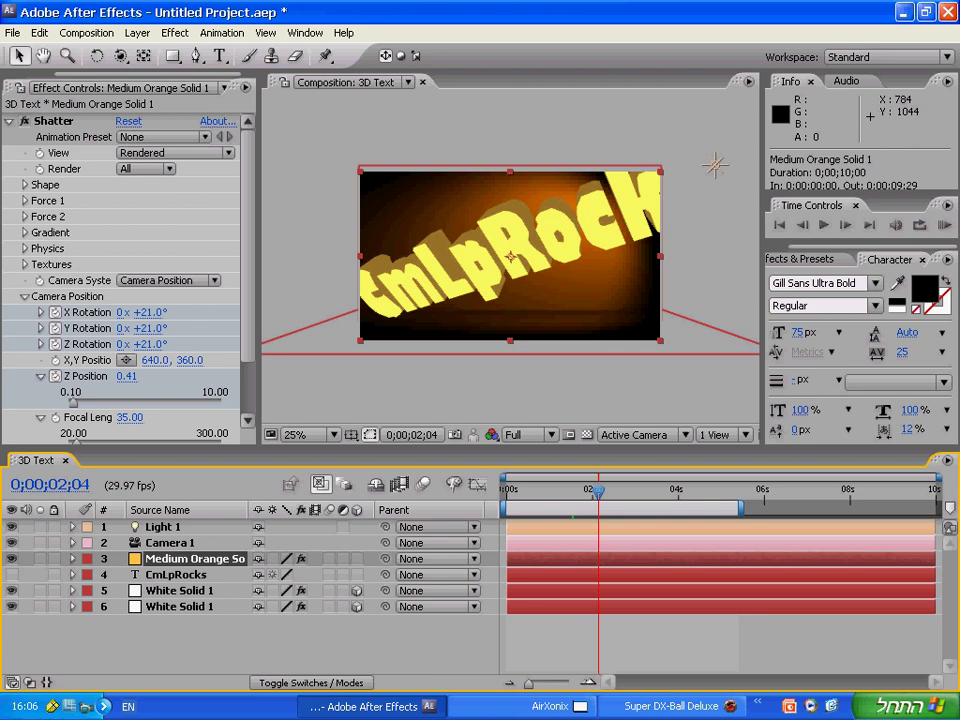
key("Return")
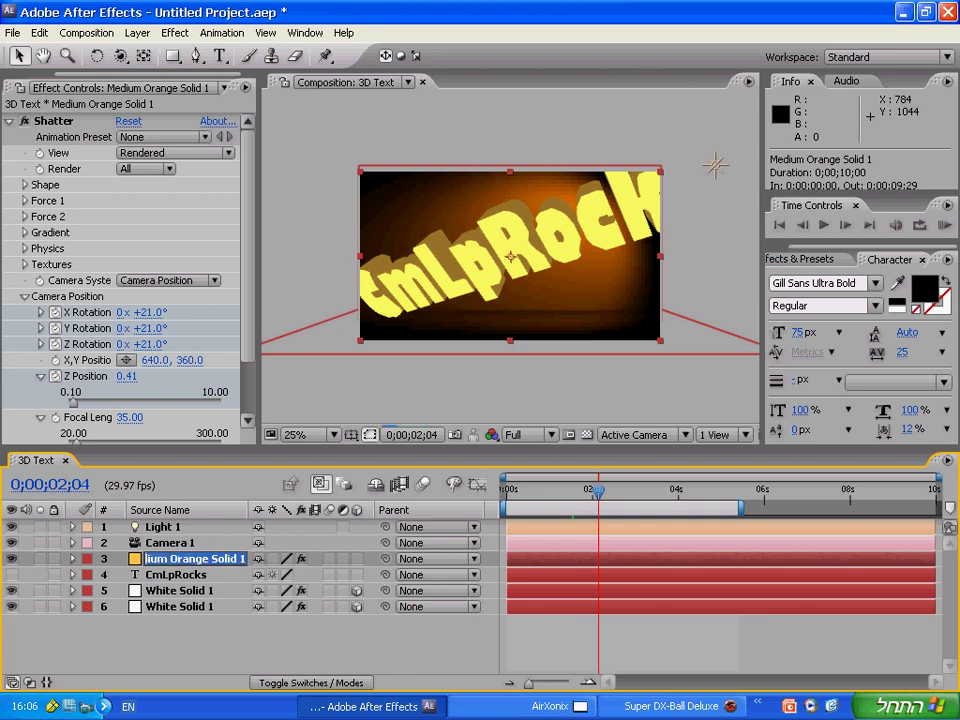
type("3D Tezs")
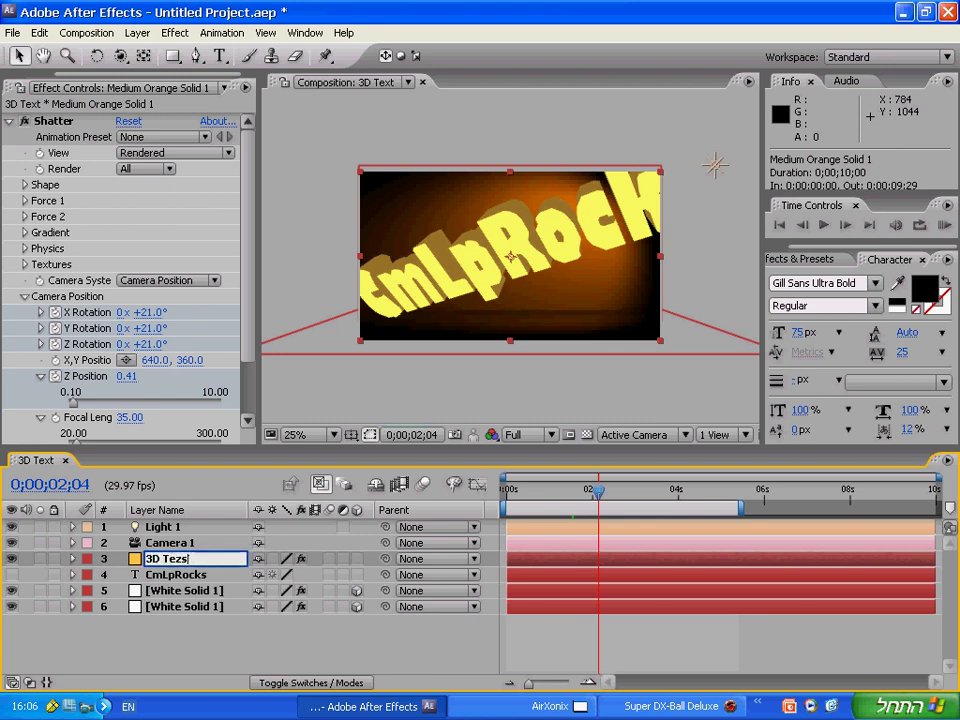
key("BackSpace")
key("BackSpace")
type("xt")
key("Return")
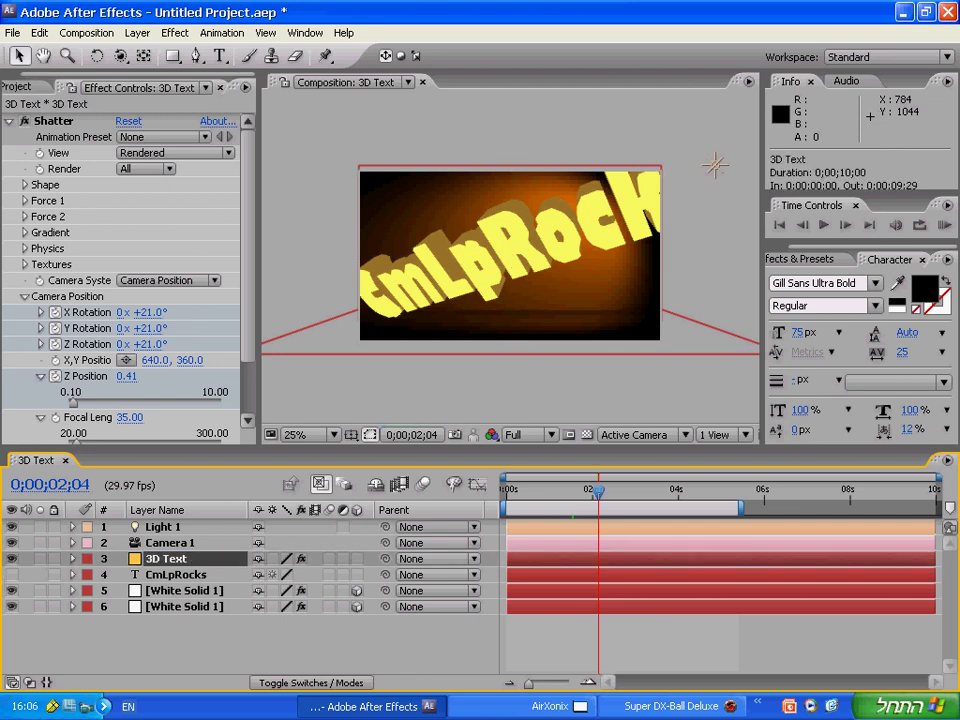
- Apply a Drop Shadow effect to the 3D Text layer and set its distance to 12
left_click(175, 32)
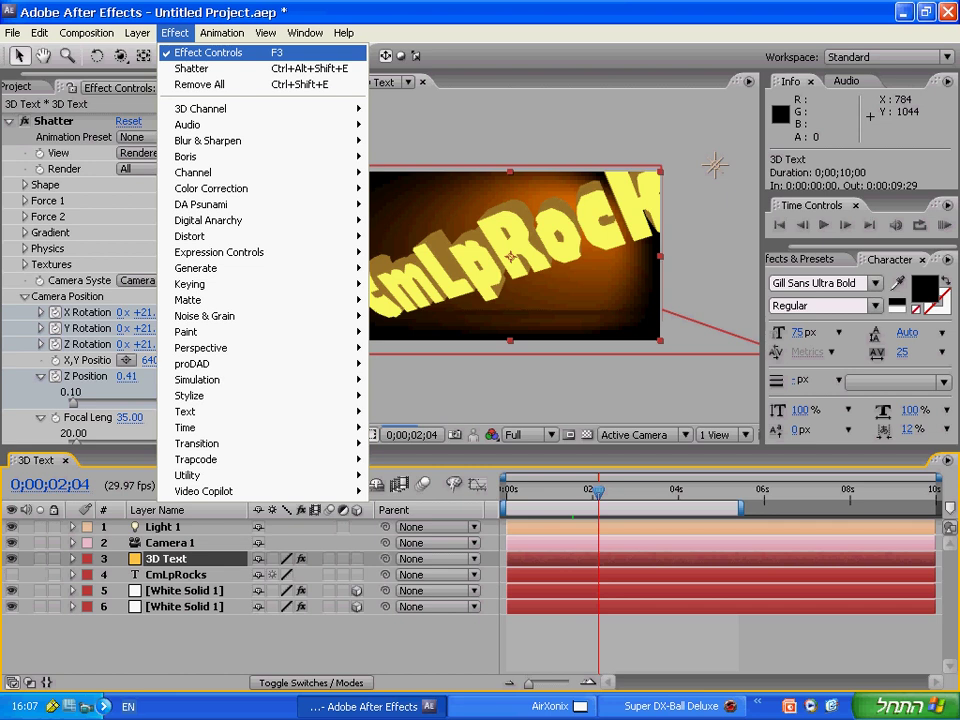
mouse_move(201, 348)
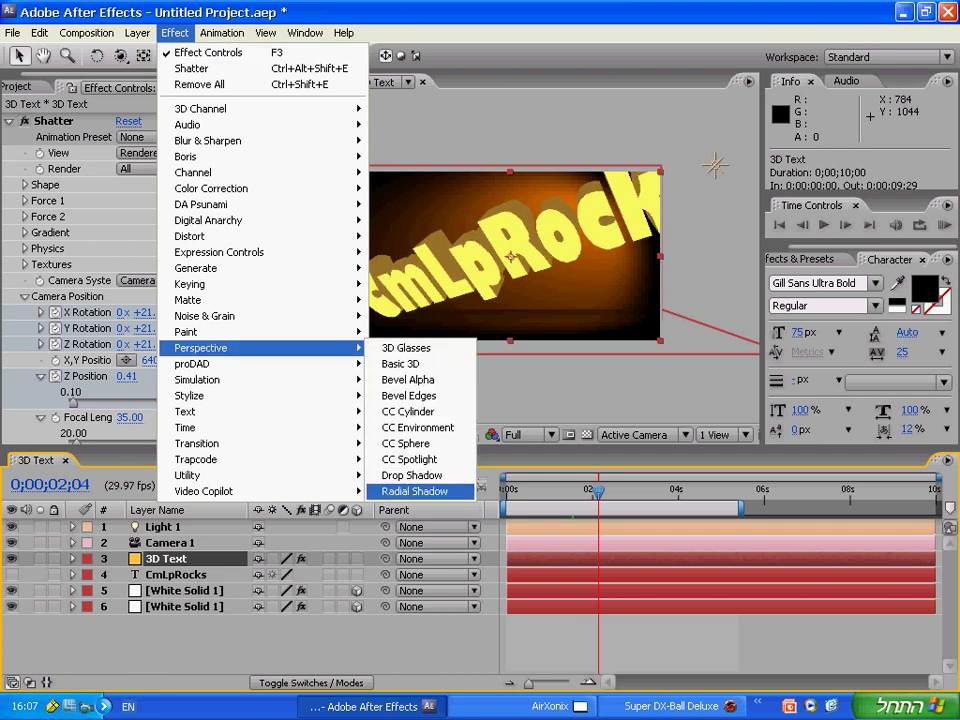
left_click(411, 475)
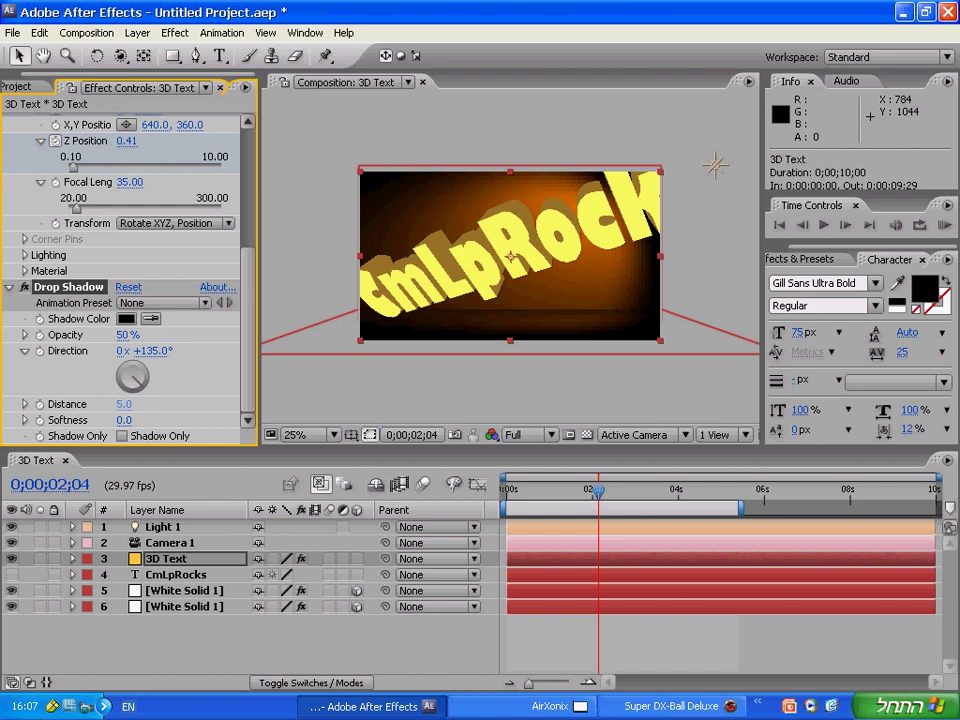
left_click(124, 405)
type("12")
key("Return")
- Set the drop shadow's softness to 15 on the 3D Text layer
scroll(484, 290, "up", 2)
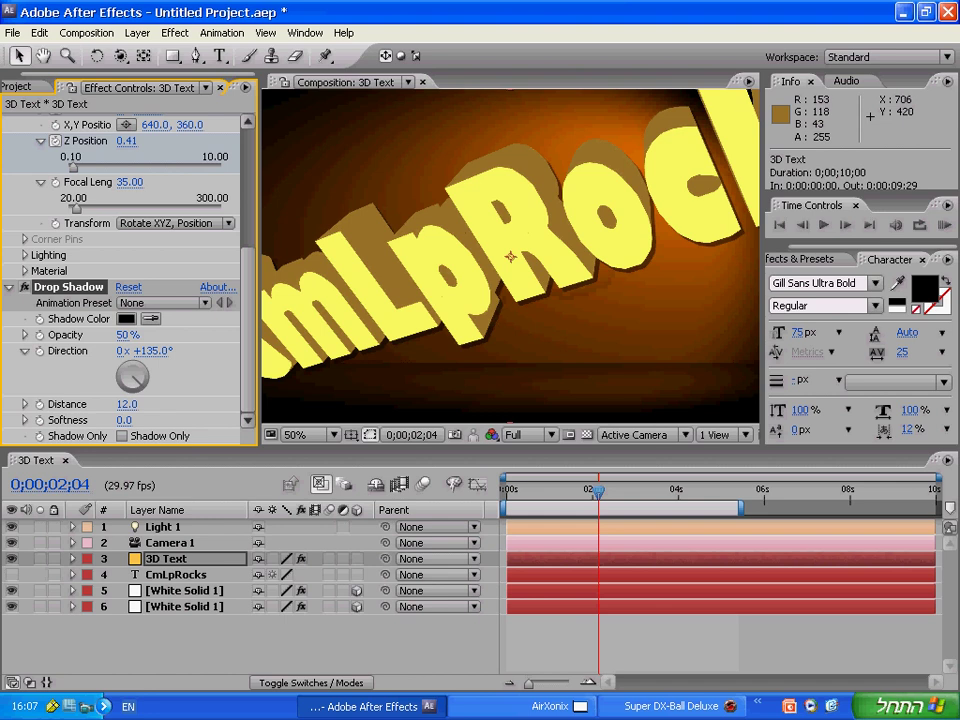
left_click(124, 420)
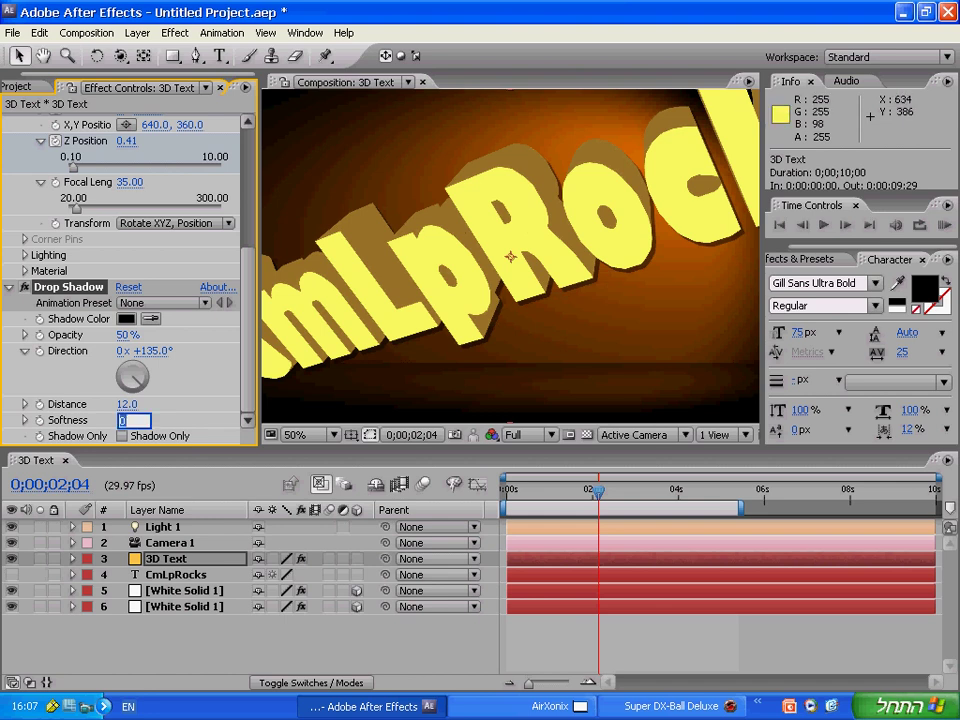
type("15")
key("Return")
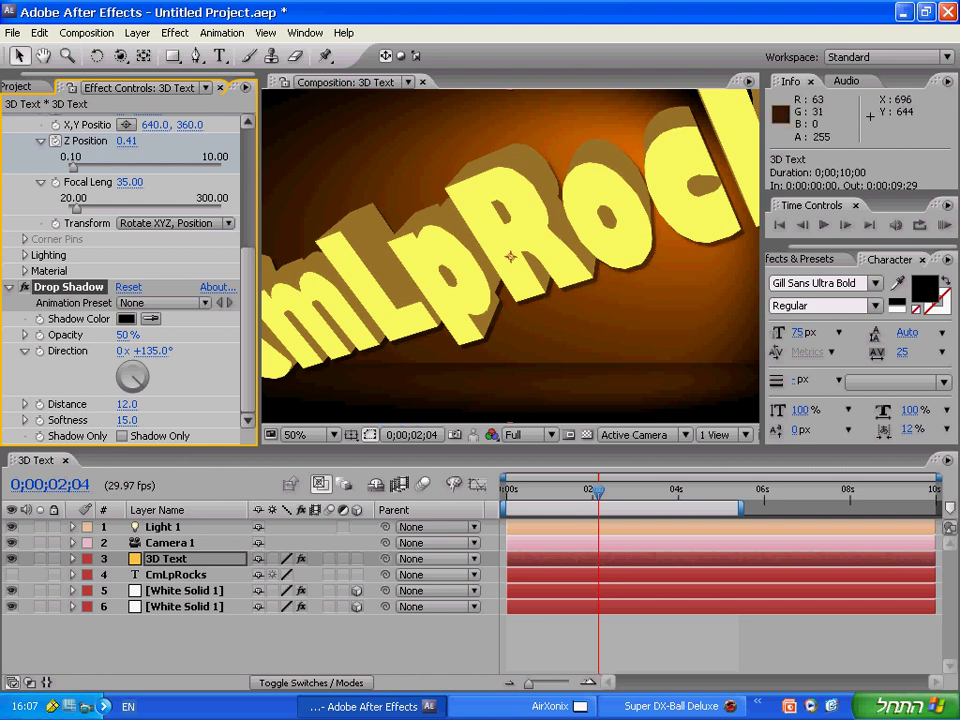
key("comma")
key("period")
key("period")
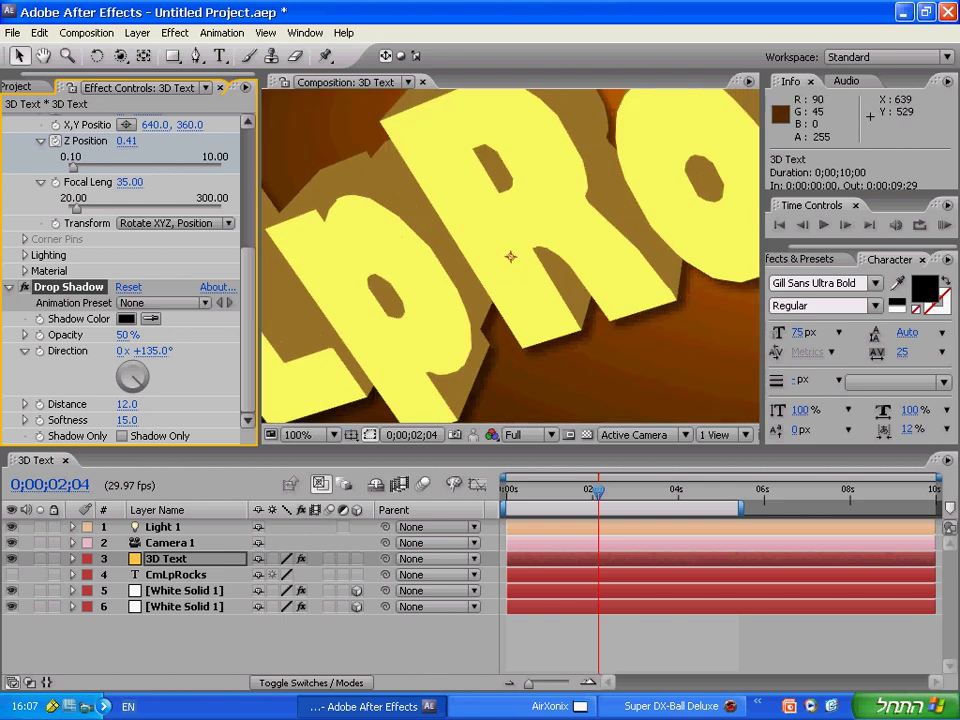
- Move the current time to 0;00;04;06 and examine the shadowed text there, both up close and in the full frame
left_click_drag(598, 492, 602, 492)
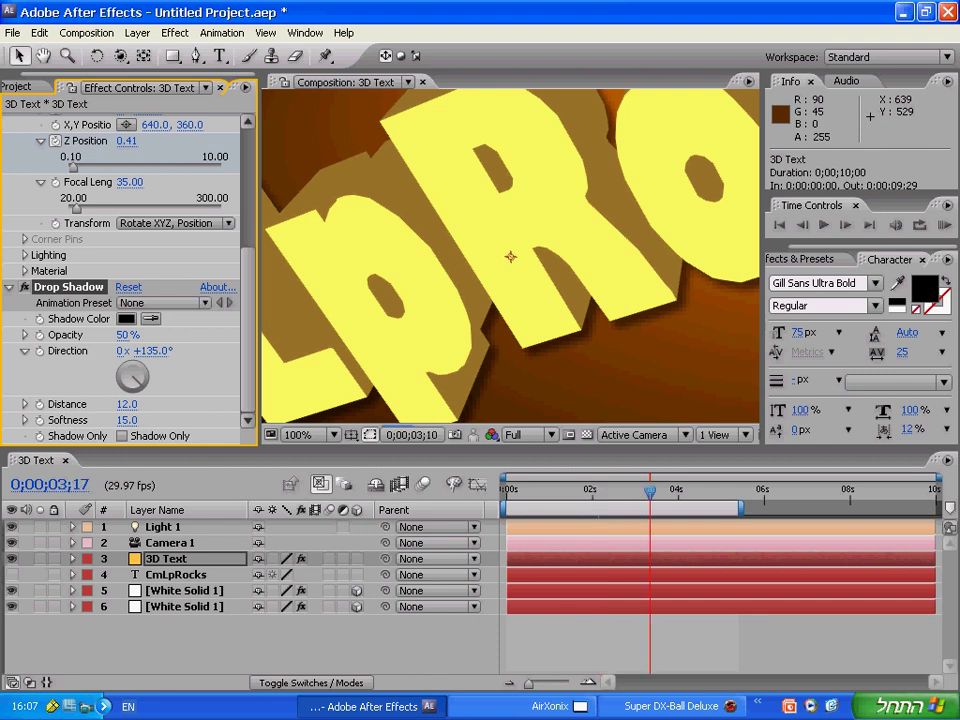
mouse_move(699, 492)
left_mouse_down()
mouse_move(708, 492)
mouse_move(687, 492)
left_mouse_up()
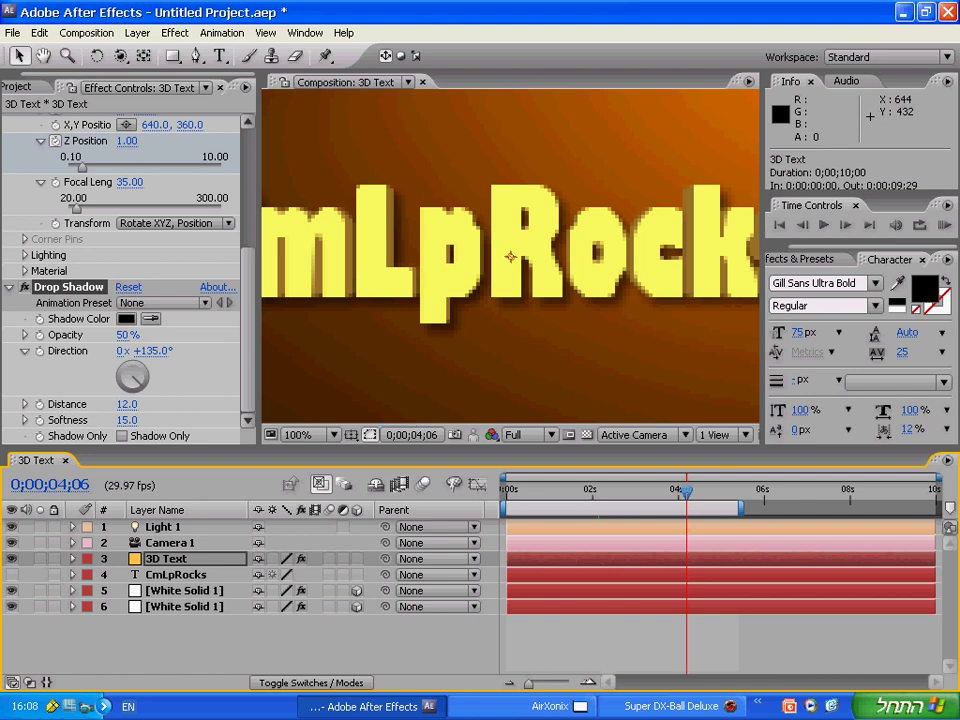
scroll(510, 257, "down", 8)
scroll(508, 256, "up", 2)
scroll(510, 256, "up", 2)
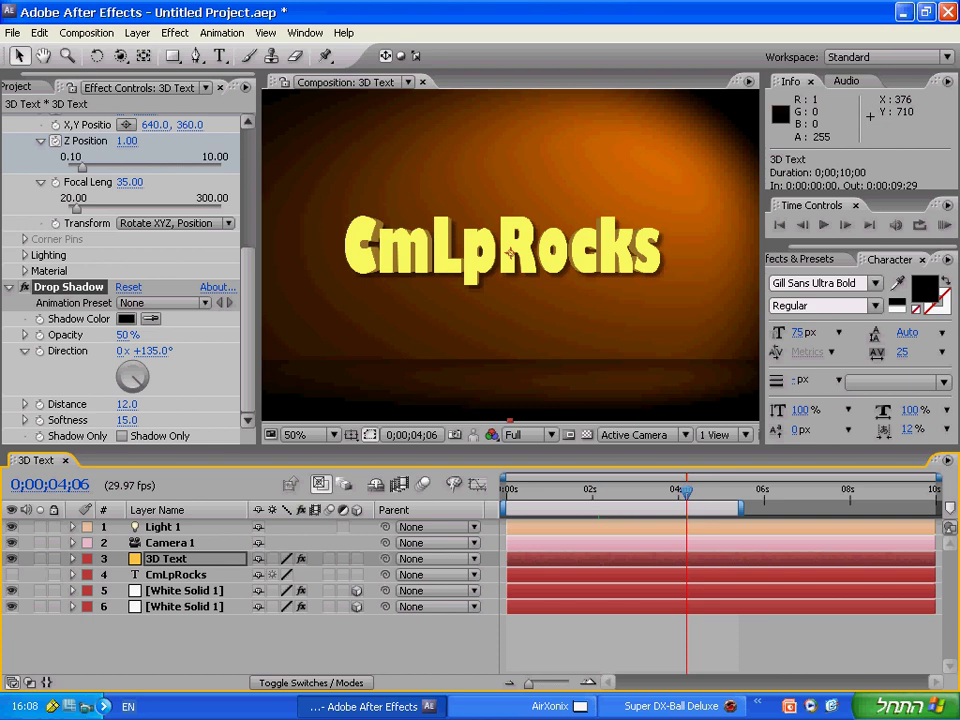
scroll(510, 254, "down", 2)
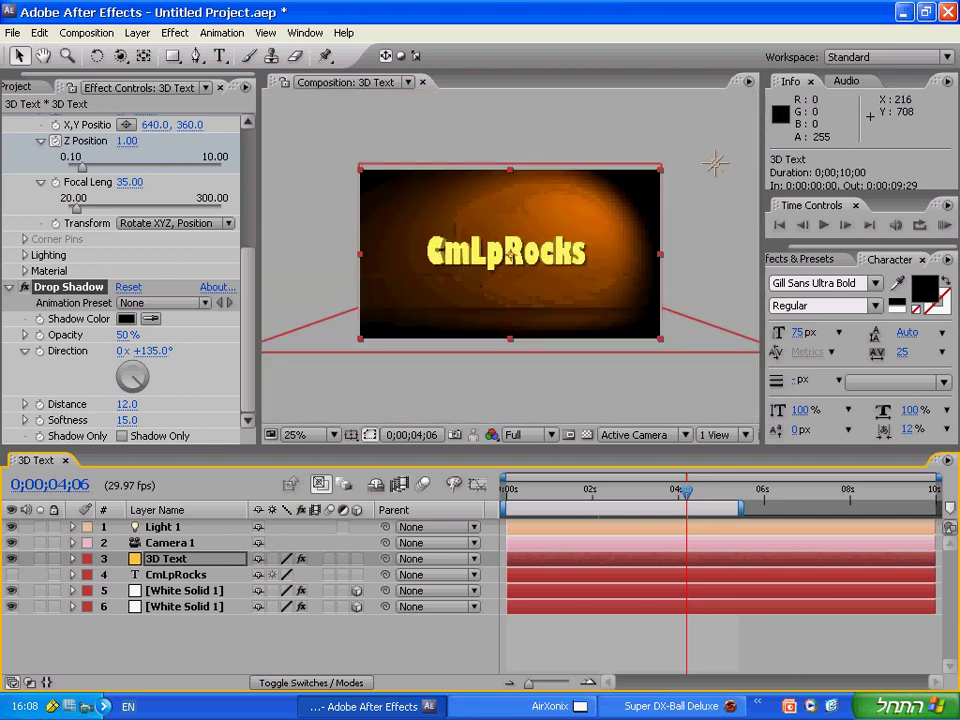
scroll(510, 254, "up", 2)
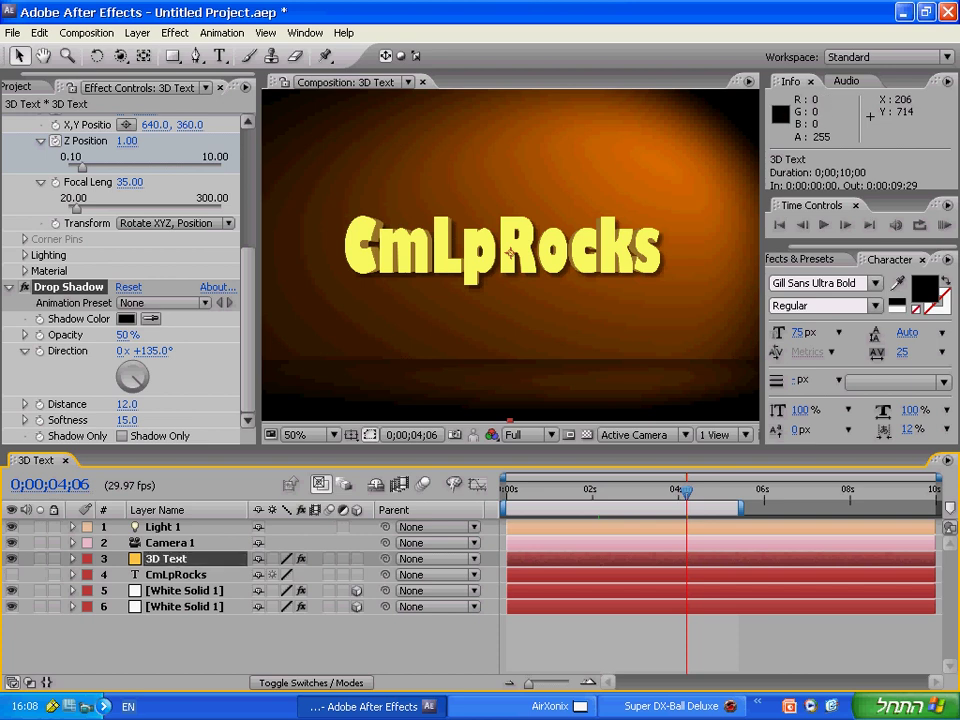
- Apply a Glow effect to the 3D Text layer
left_click(175, 32)
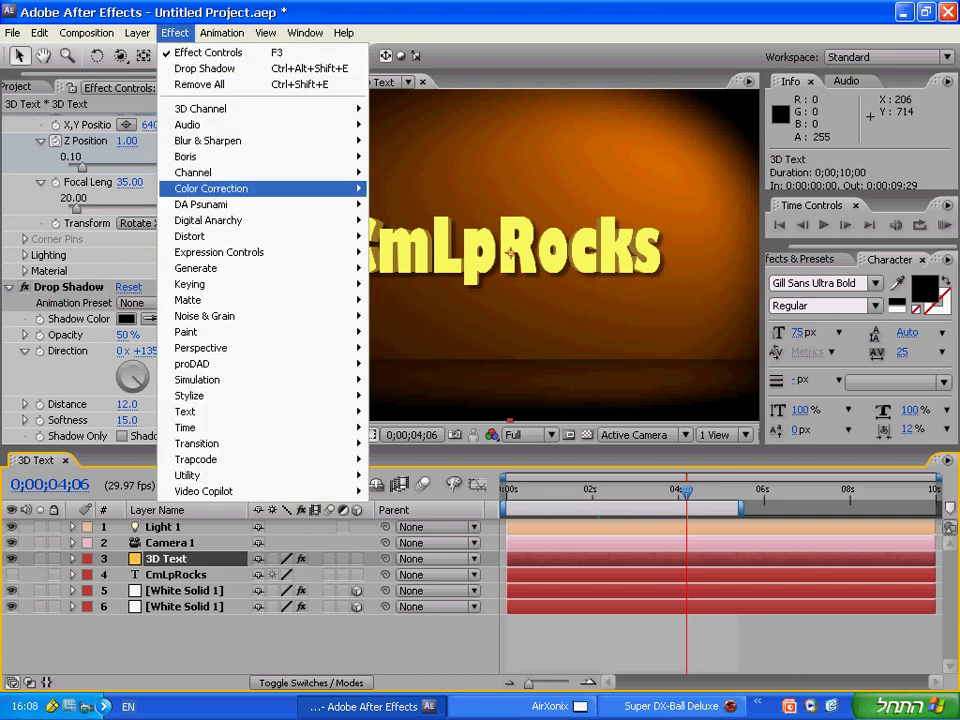
mouse_move(260, 395)
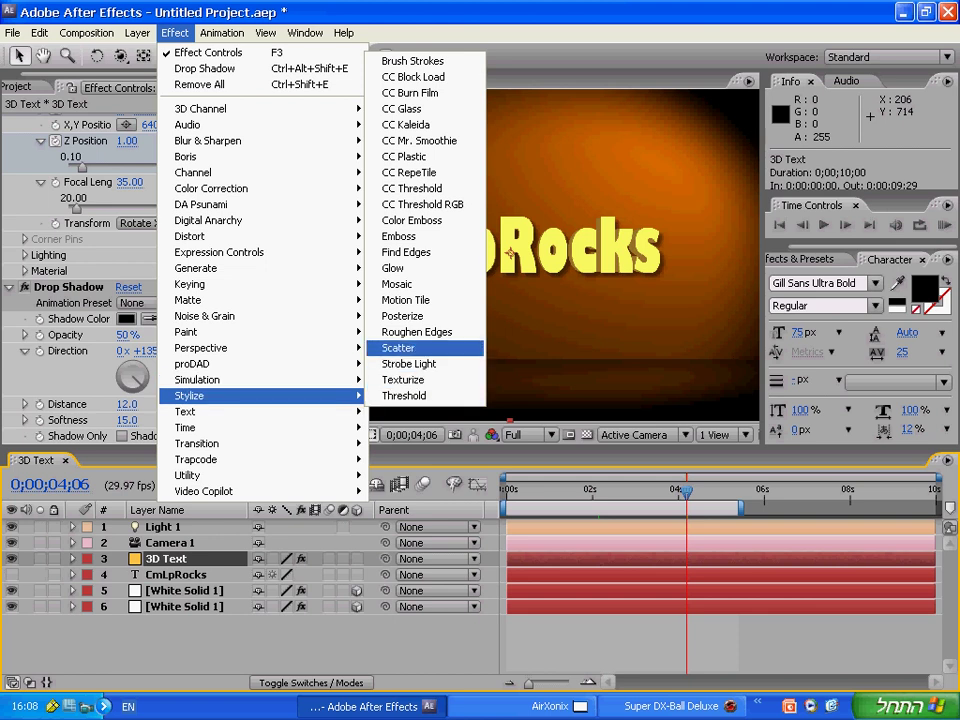
left_click(410, 268)
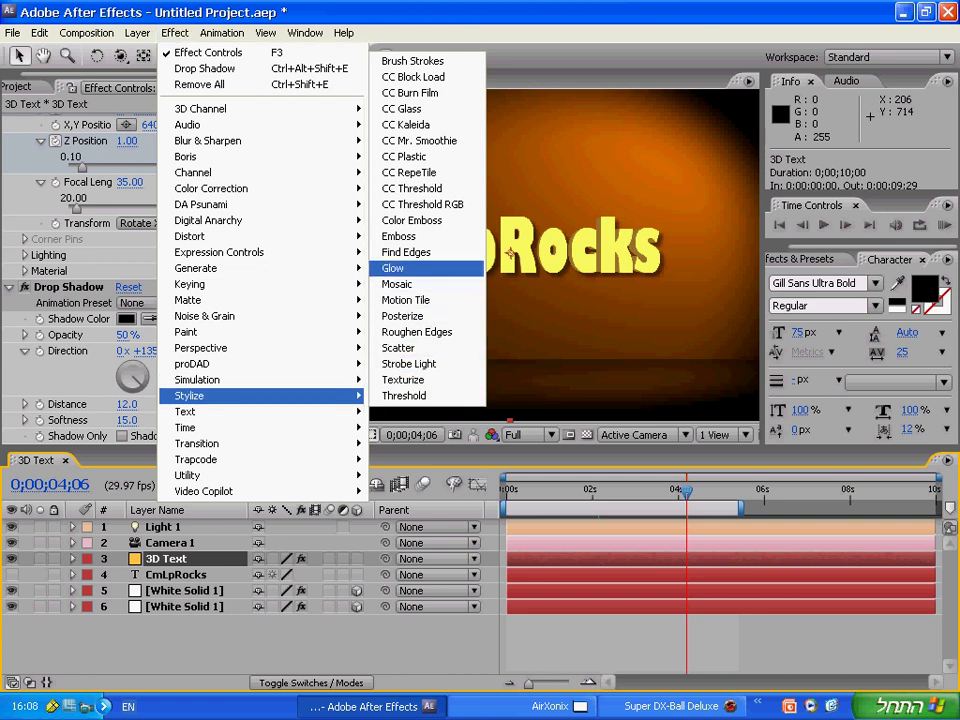
key("Return")
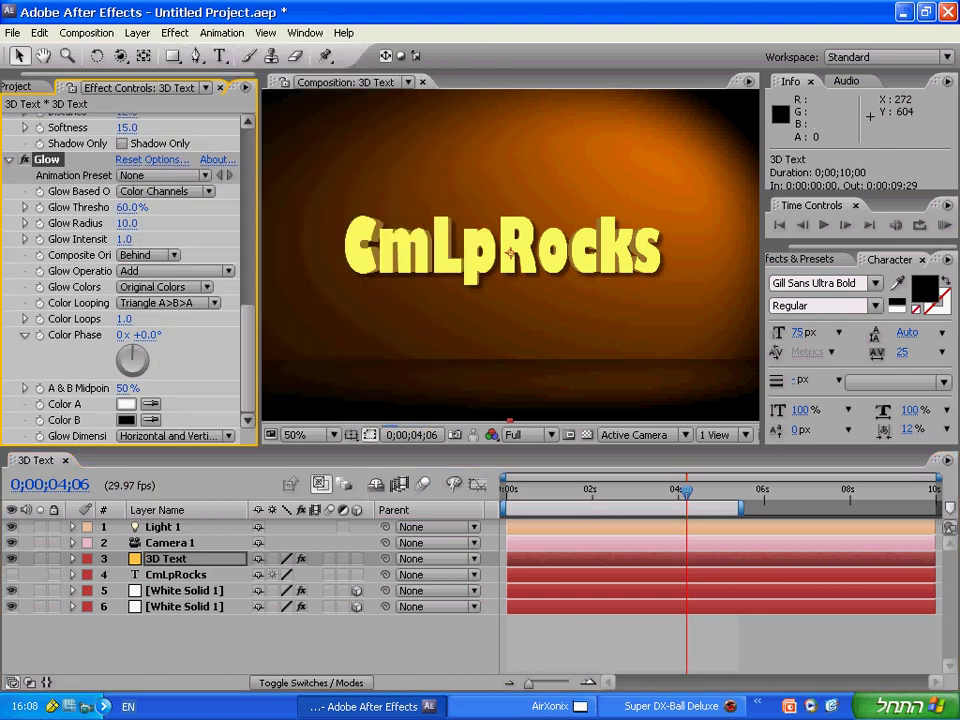
- Set the glow intensity to 2 and the glow radius to 25 on the 3D Text layer
left_click(124, 239)
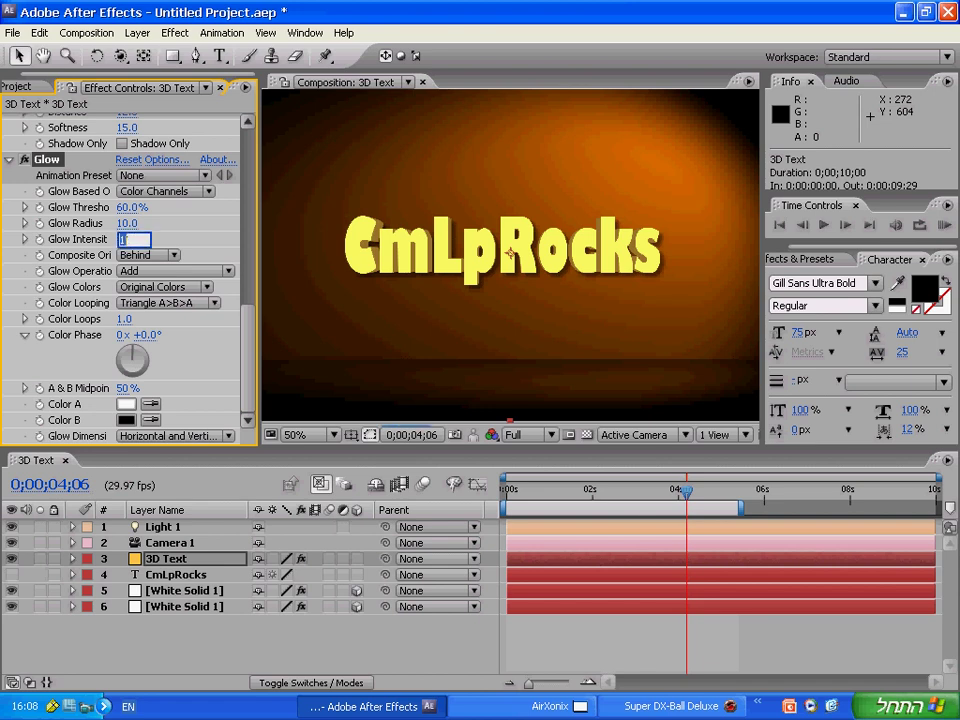
type("2")
key("Return")
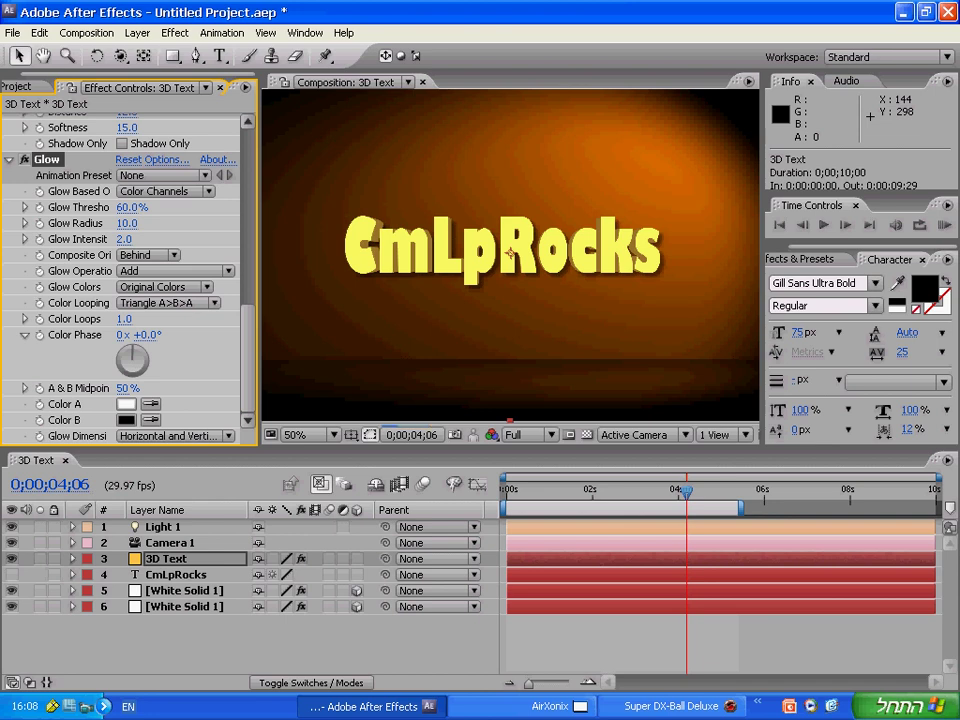
left_click(126, 223)
type("25")
key("Return")
scroll(459, 283, "up", 2)
scroll(459, 283, "down", 2)
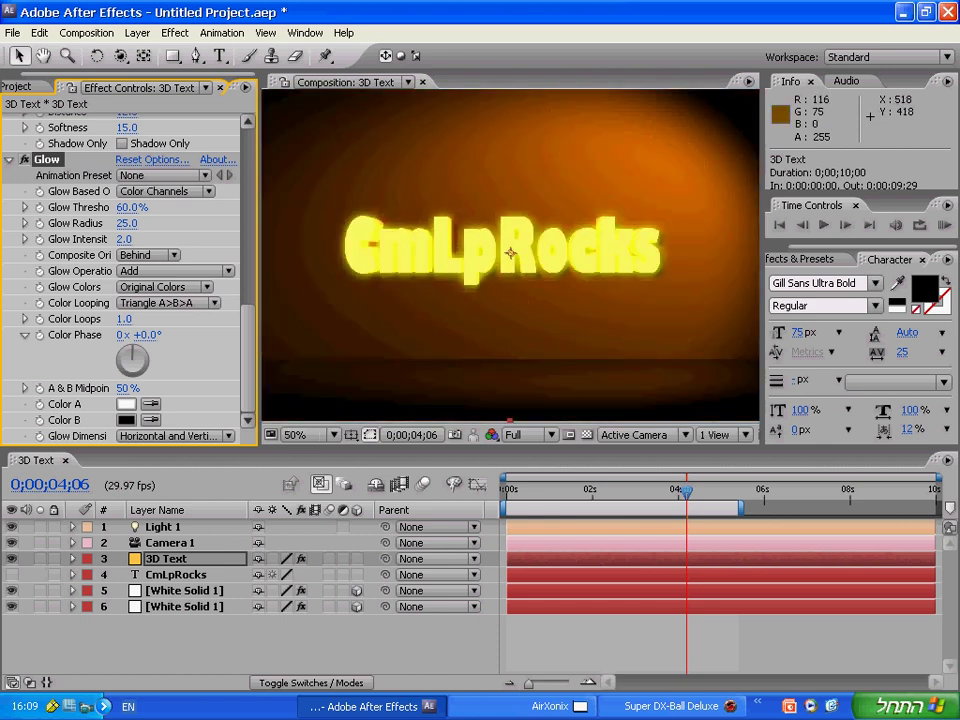
- Set the 3D Text layer's glow intensity to 1.2 and its glow radius to 10
left_click(124, 239)
type("1.2")
key("Return")
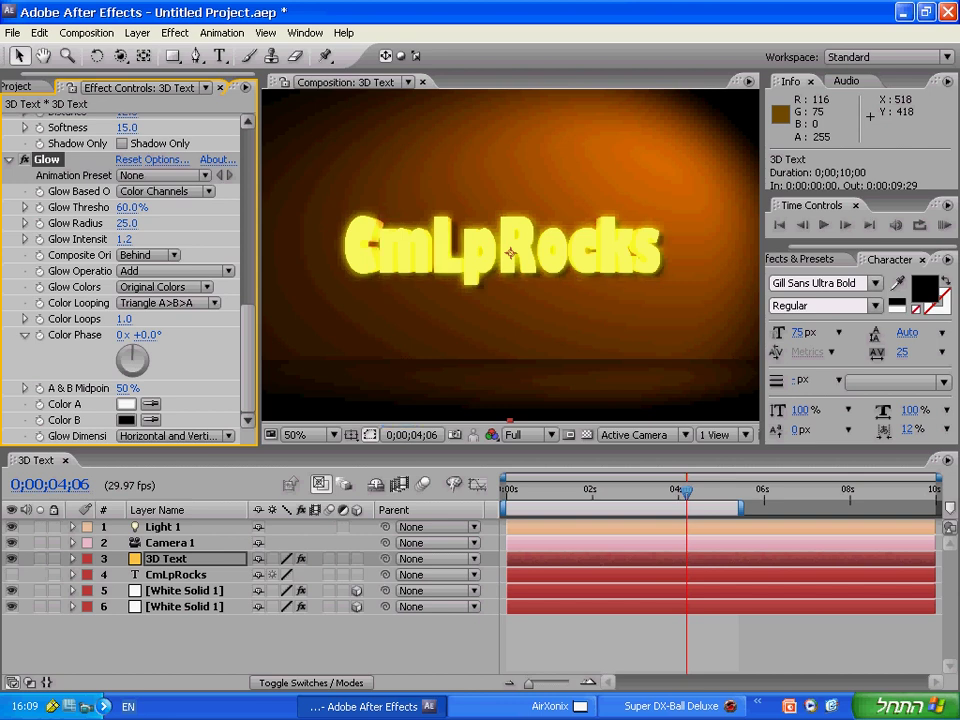
left_click(127, 223)
type("10")
key("Return")
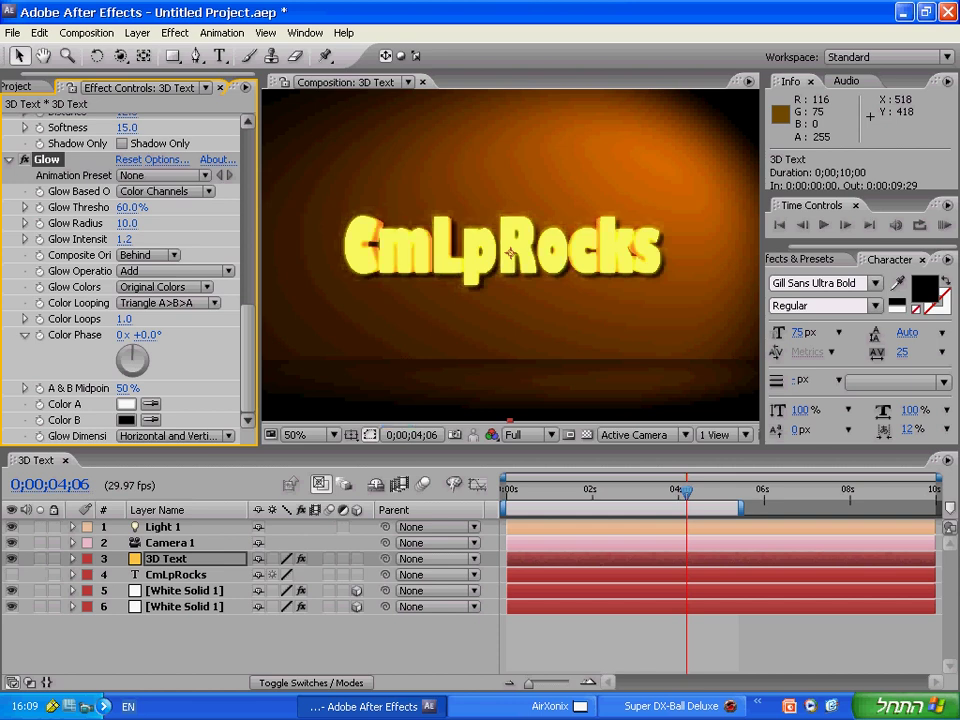
- Examine the glowing CmLpRocks text in the composition, both up close and in the full frame
scroll(510, 253, "down", 1)
scroll(510, 253, "up", 1)
scroll(510, 253, "up", 1)
scroll(510, 253, "down", 1)
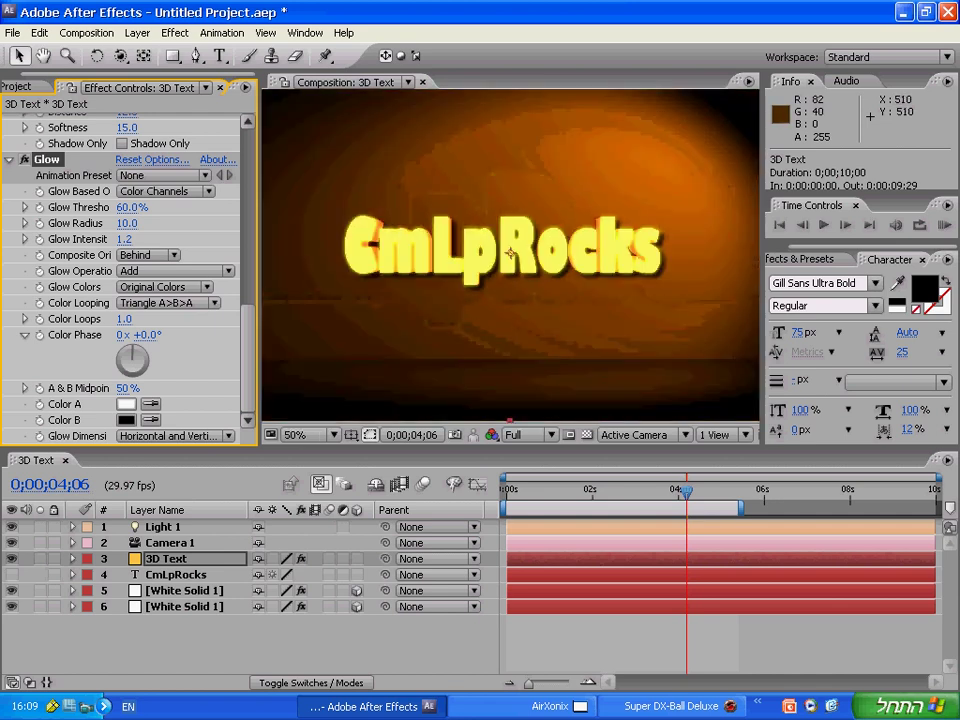
scroll(510, 252, "down", 2)
scroll(510, 252, "up", 1)
scroll(510, 252, "up", 2)
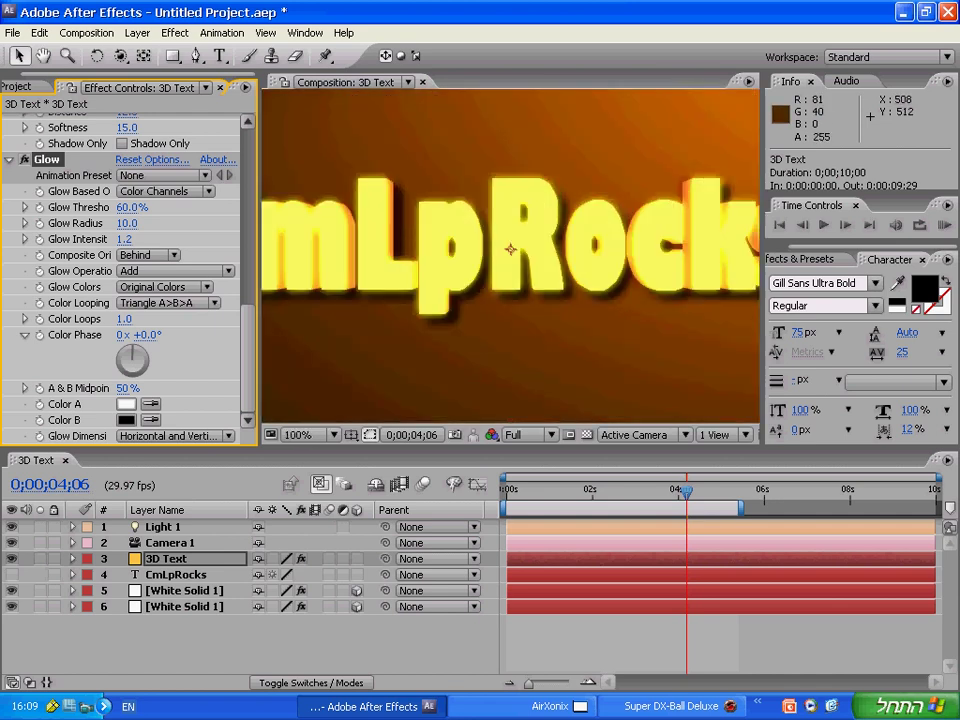
scroll(510, 249, "down", 1)
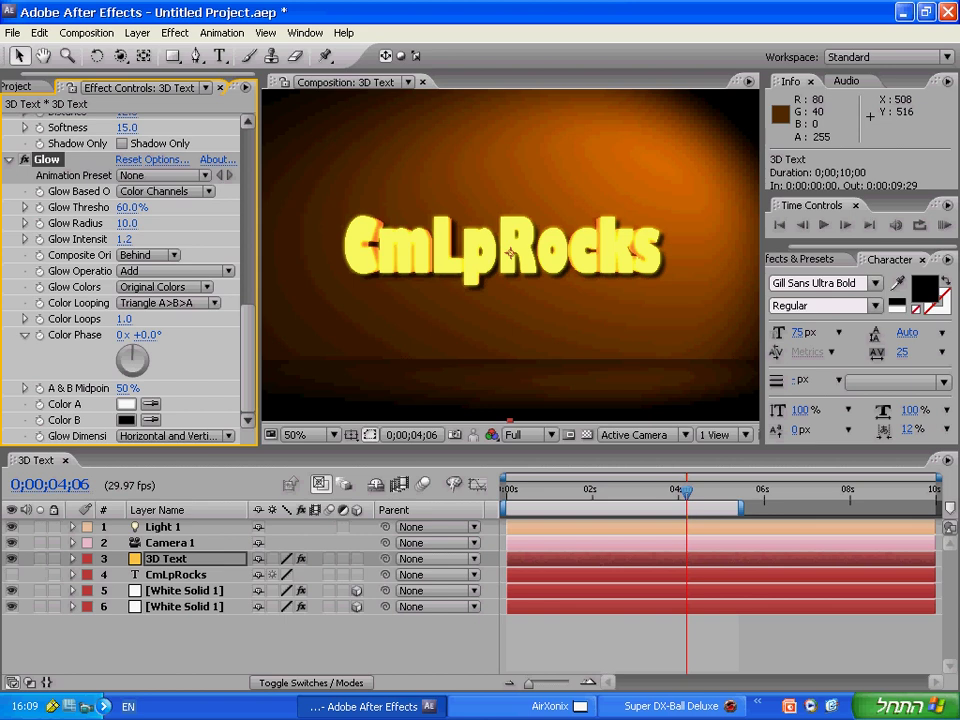
scroll(510, 253, "down", 1)
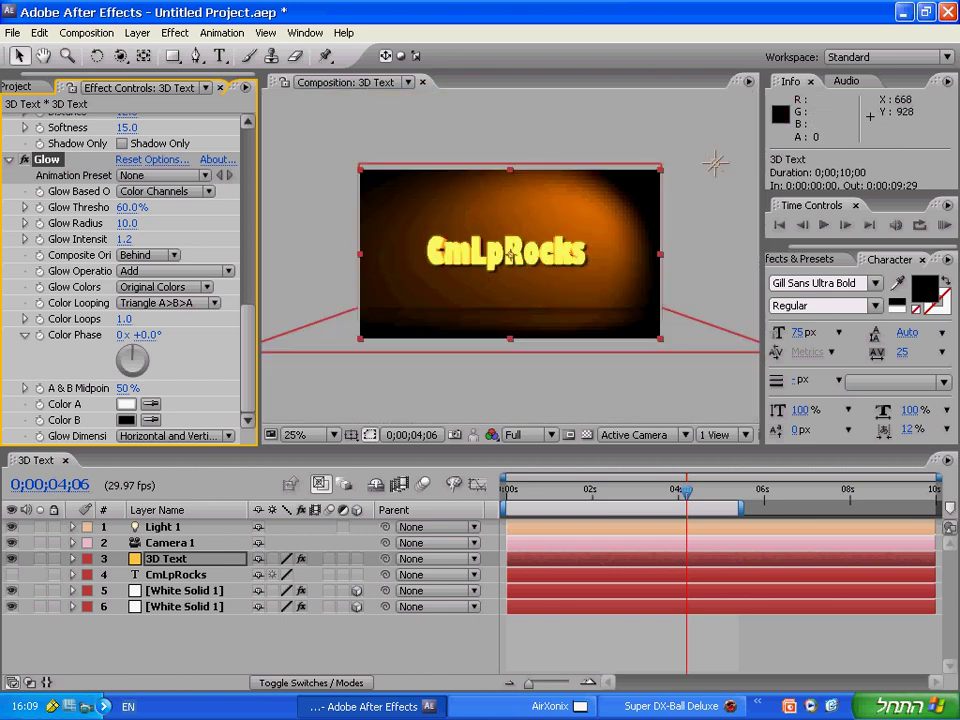
scroll(510, 253, "up", 1)
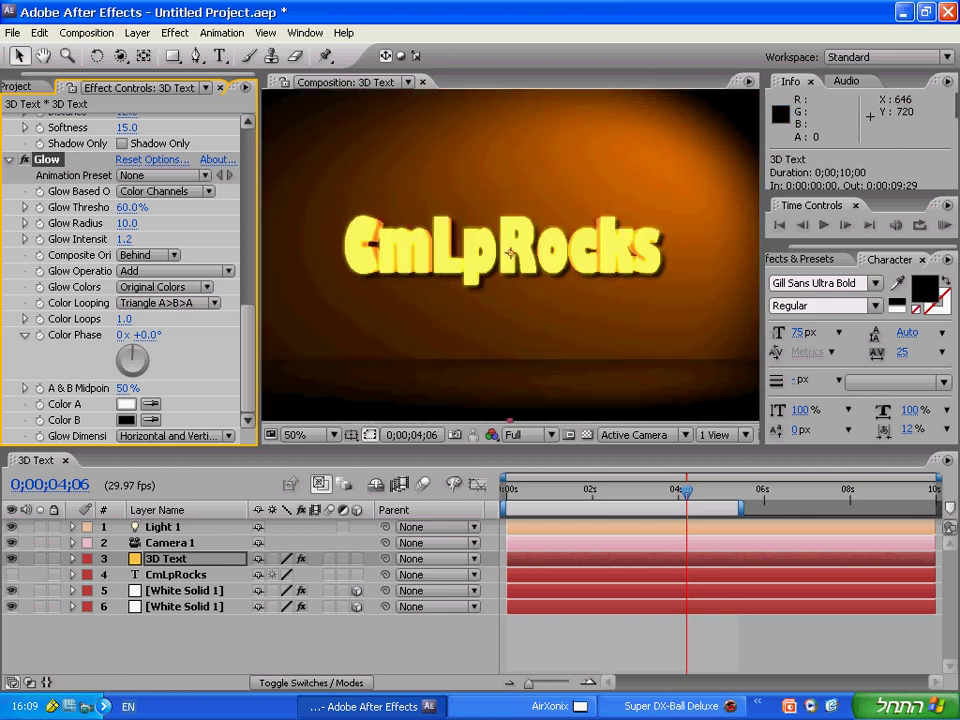